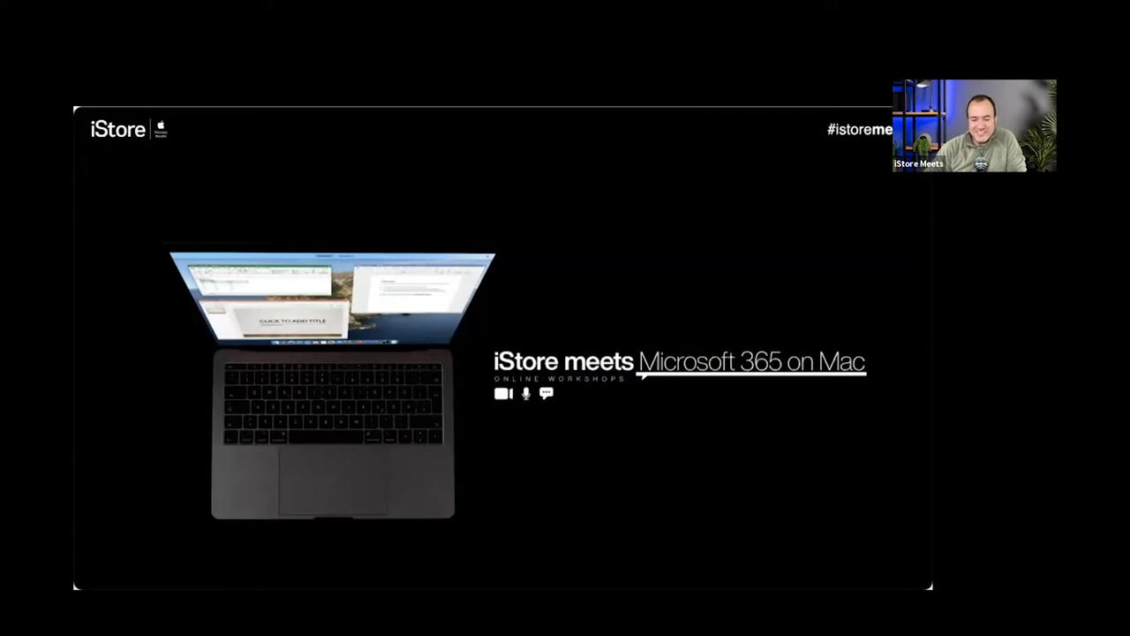
{"action": "key", "text": "Right"}
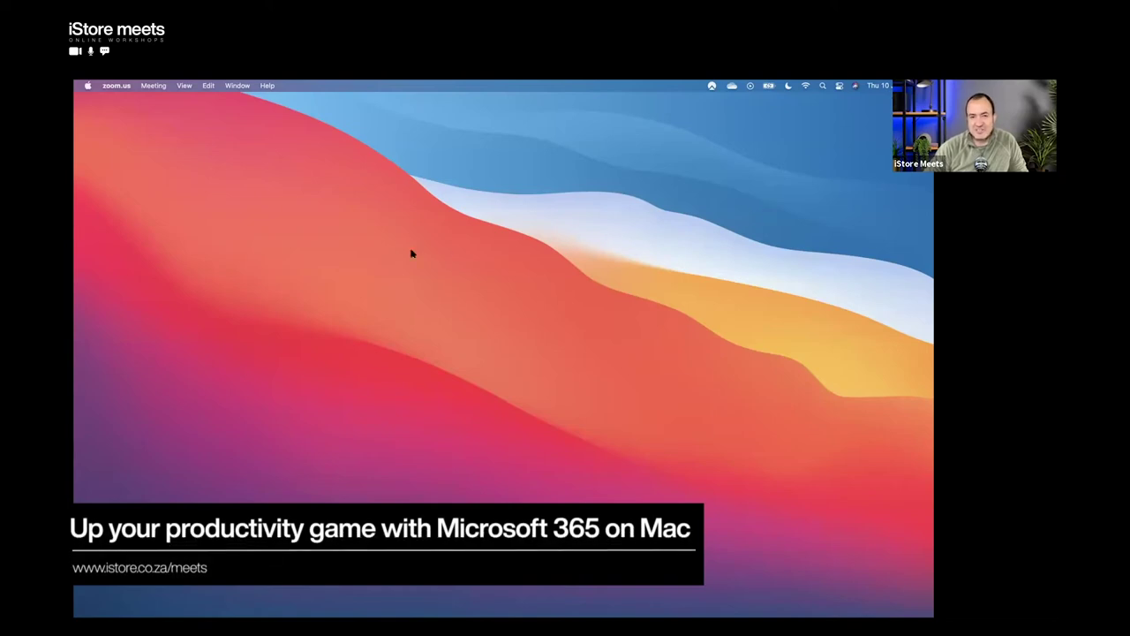
Step: Search the Mac App Store for "word", look over the Microsoft app results, and quit the store
{"action": "left_click", "coordinate": [210, 235]}
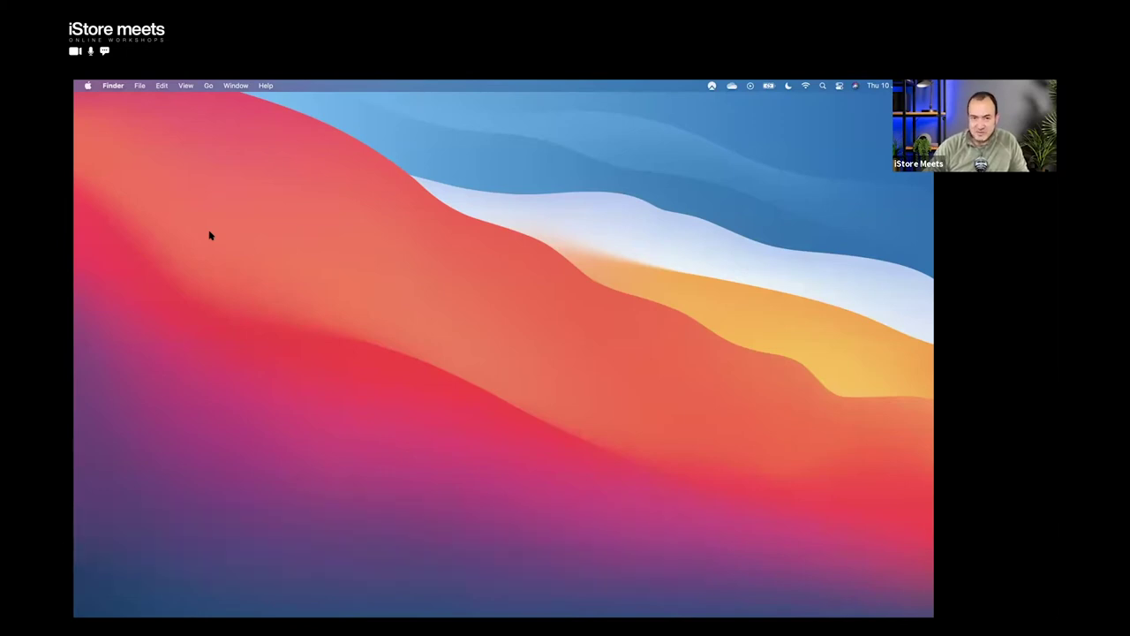
{"action": "left_click", "coordinate": [88, 85]}
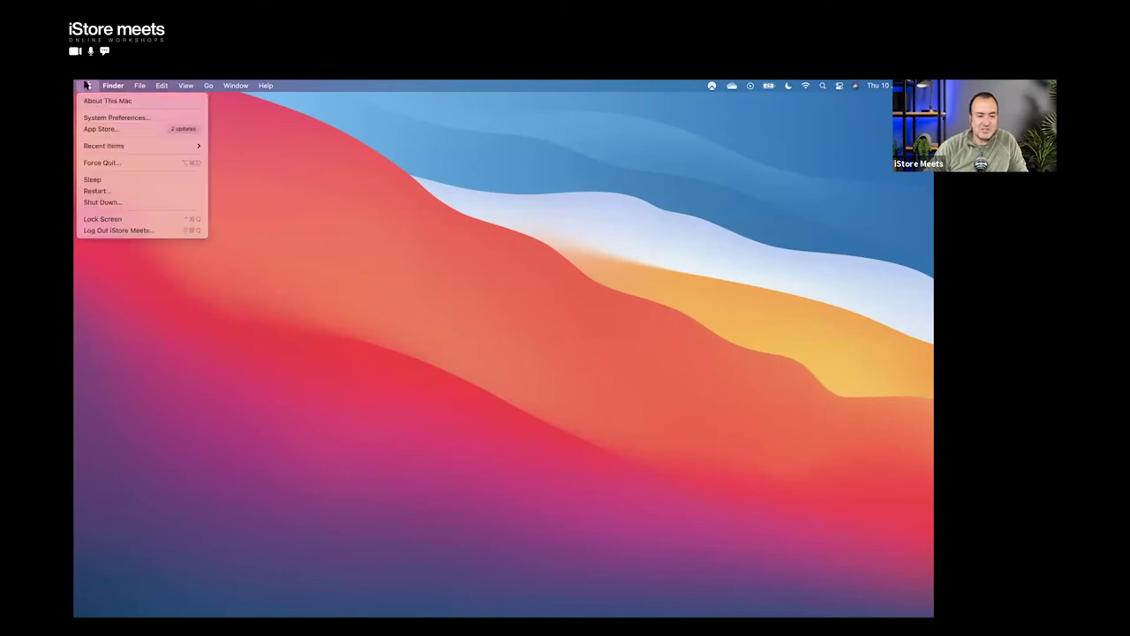
{"action": "left_click", "coordinate": [97, 130]}
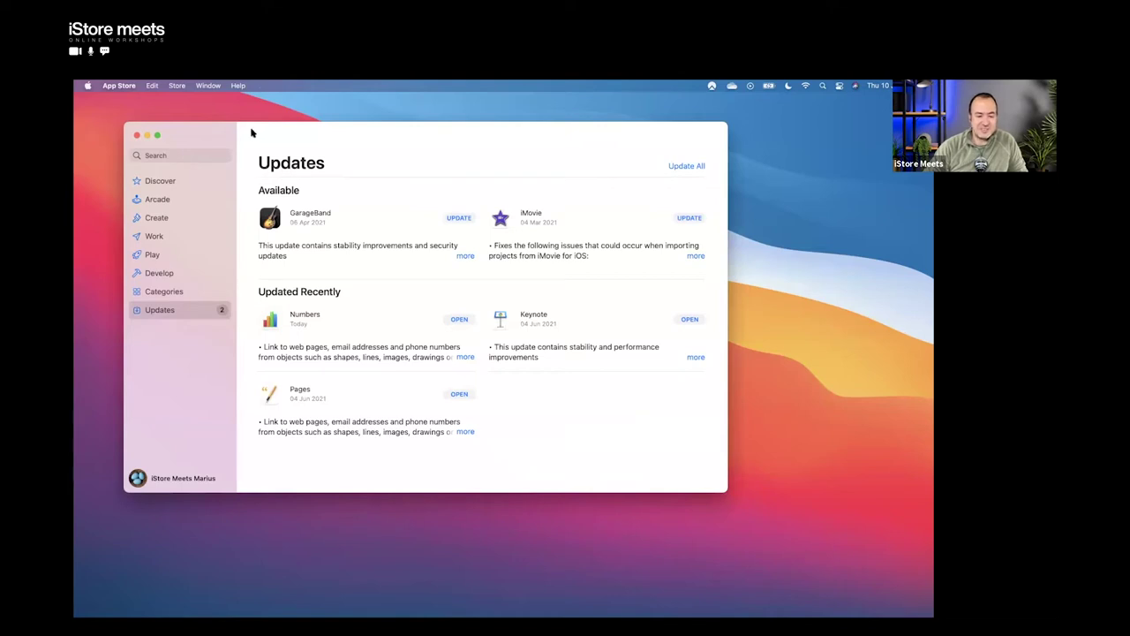
{"action": "left_click", "coordinate": [179, 155]}
{"action": "type", "text": "word"}
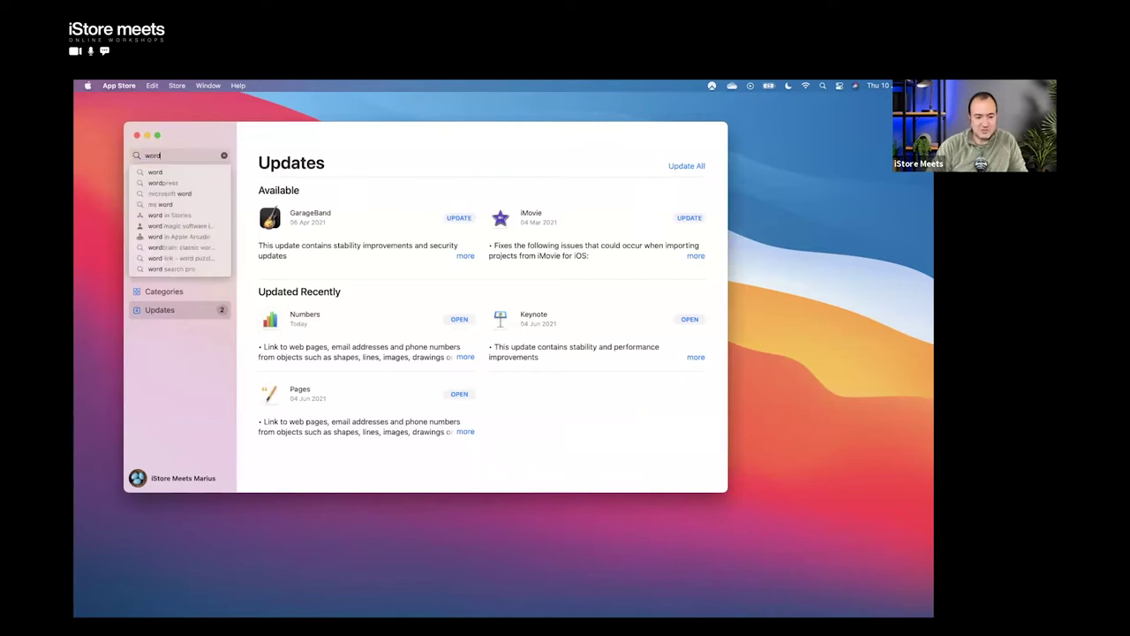
{"action": "key", "text": "Return"}
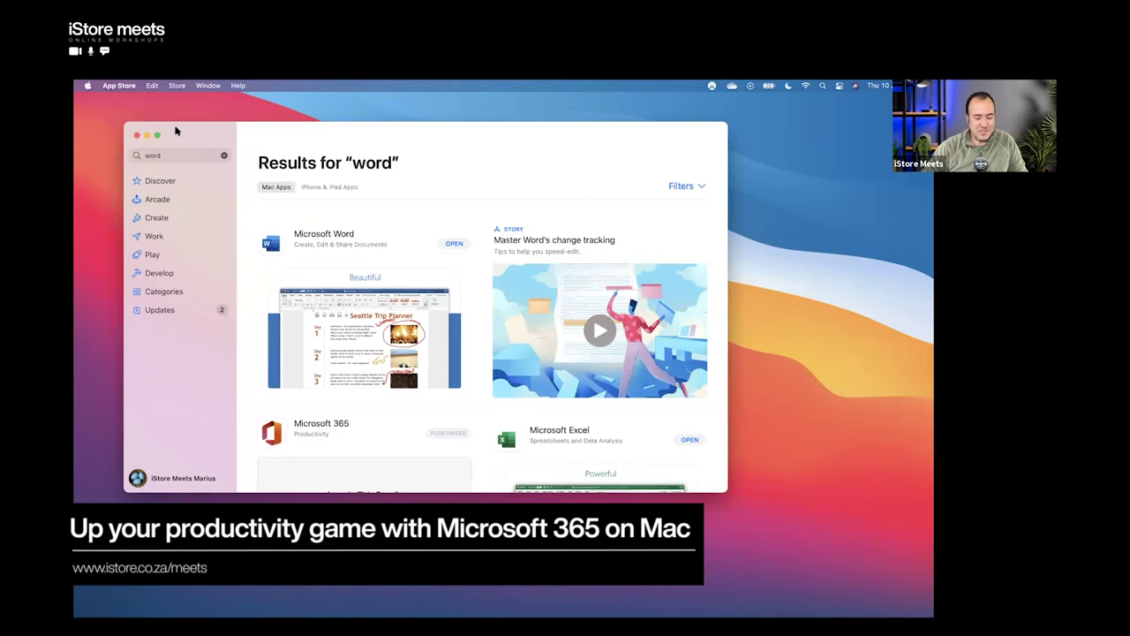
{"action": "key", "text": "super+q"}
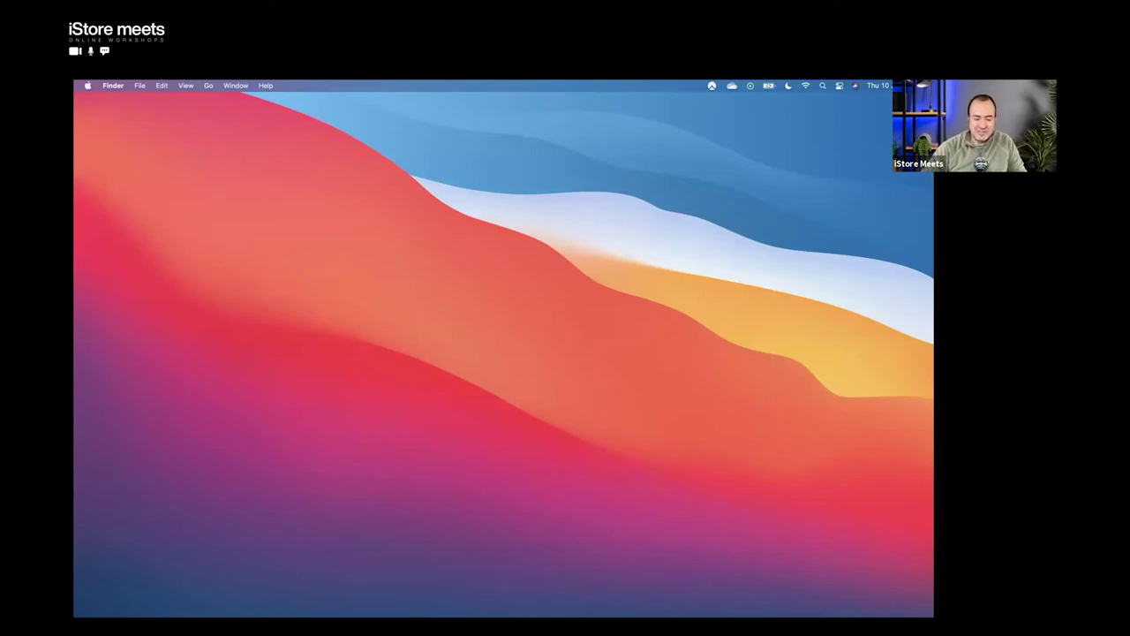
Step: Switch to Microsoft PowerPoint by searching the Mac for "power", and create a blank presentation
{"action": "mouse_move", "coordinate": [439, 605]}
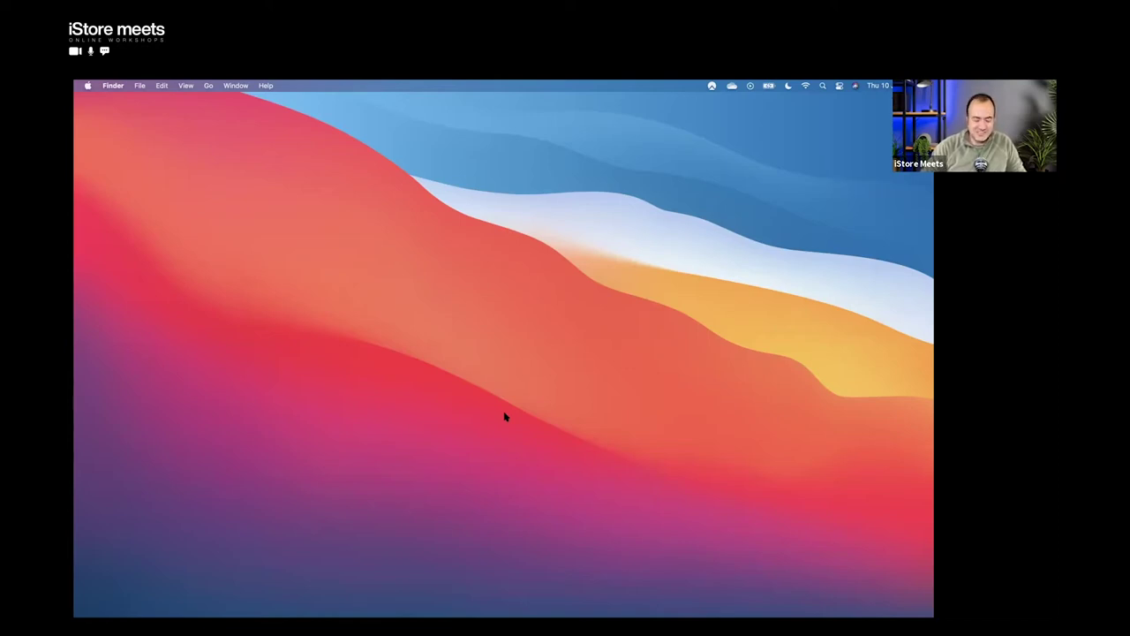
{"action": "key", "text": "super+space"}
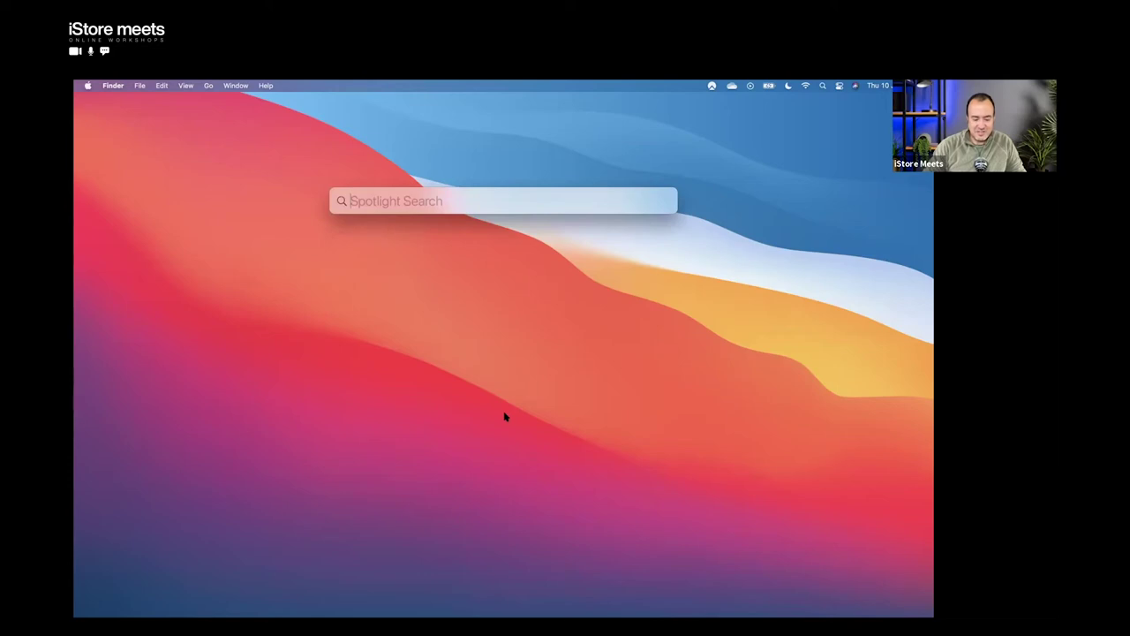
{"action": "type", "text": "power"}
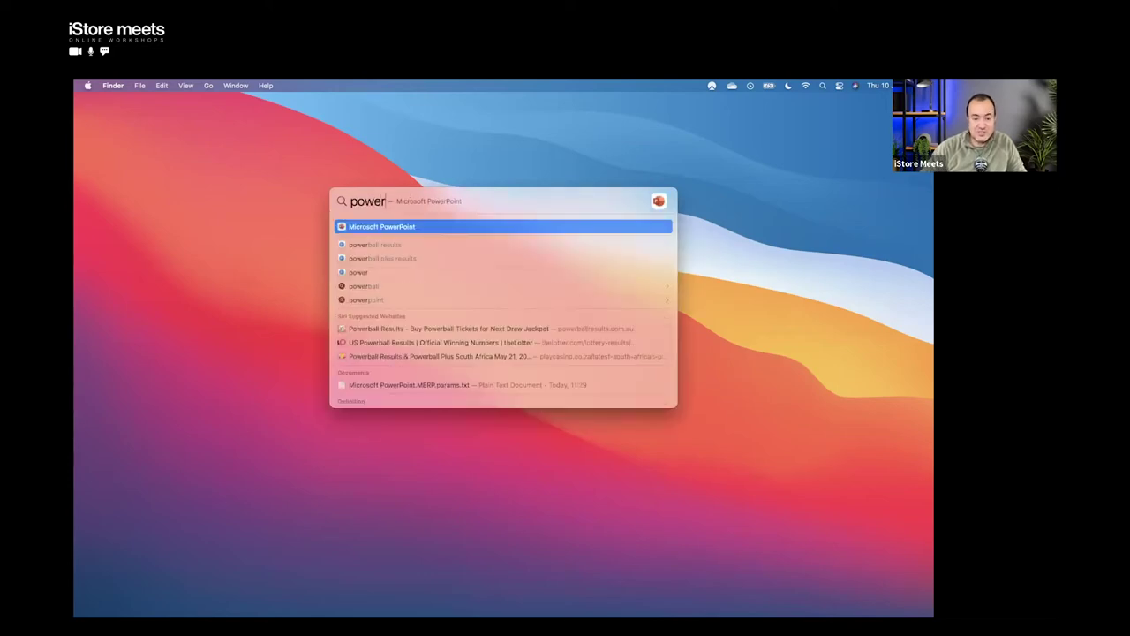
{"action": "left_click", "coordinate": [341, 227]}
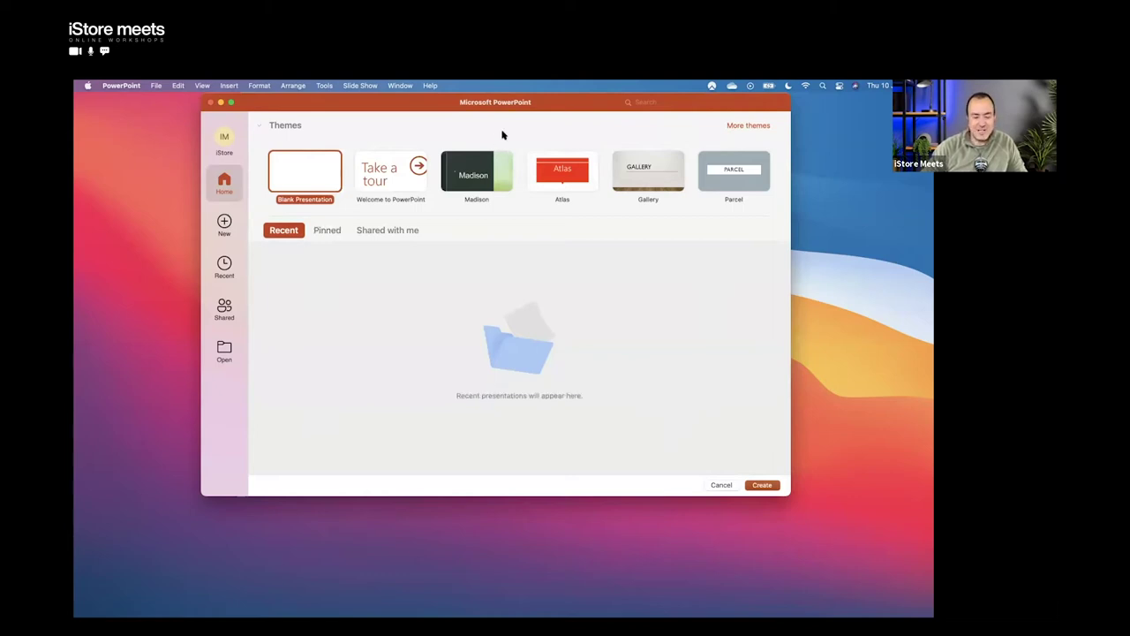
{"action": "left_click_drag", "start_coordinate": [535, 106], "coordinate": [500, 123]}
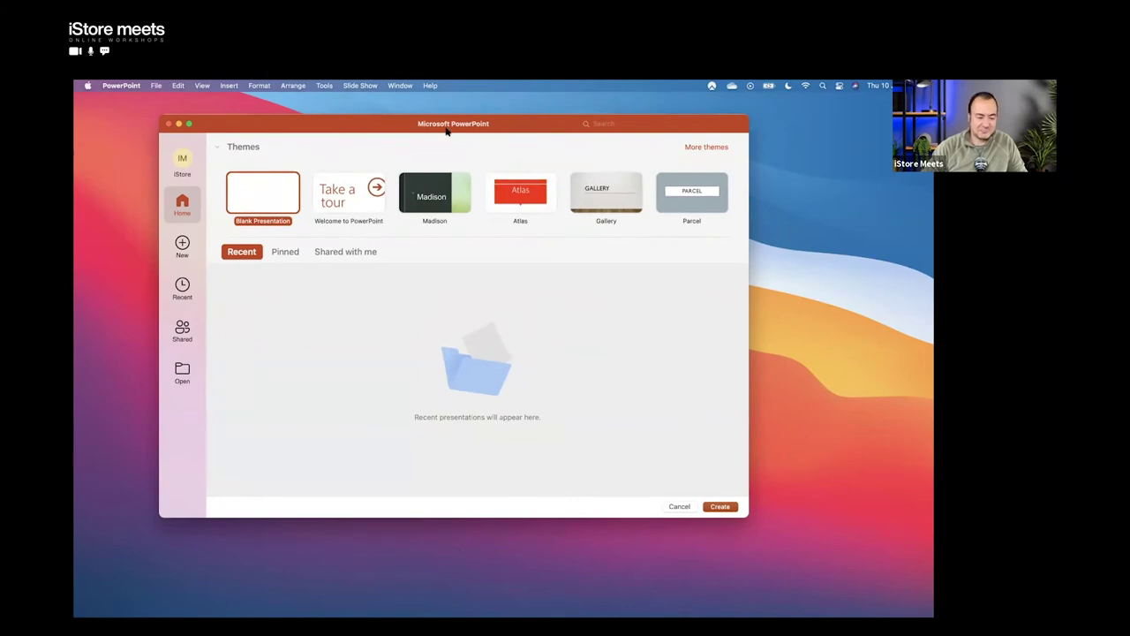
{"action": "double_click", "coordinate": [258, 198]}
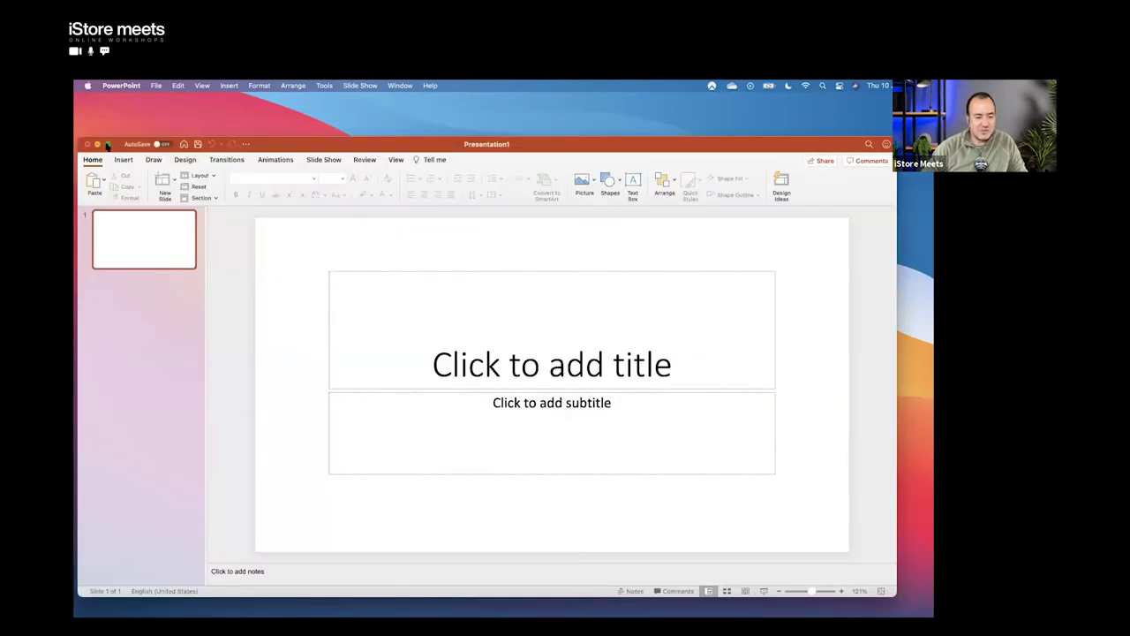
Step: Resize the presentation window to full height and about four fifths of the screen width, and close the Design Ideas pane
{"action": "left_click", "coordinate": [107, 144]}
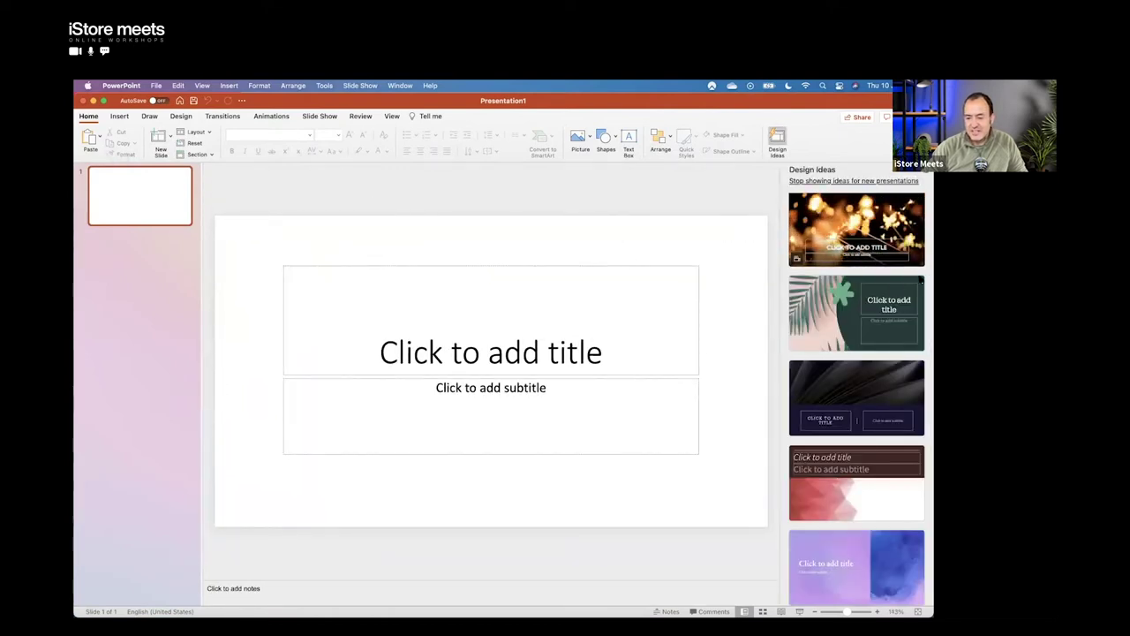
{"action": "left_click_drag", "start_coordinate": [933, 264], "coordinate": [774, 264]}
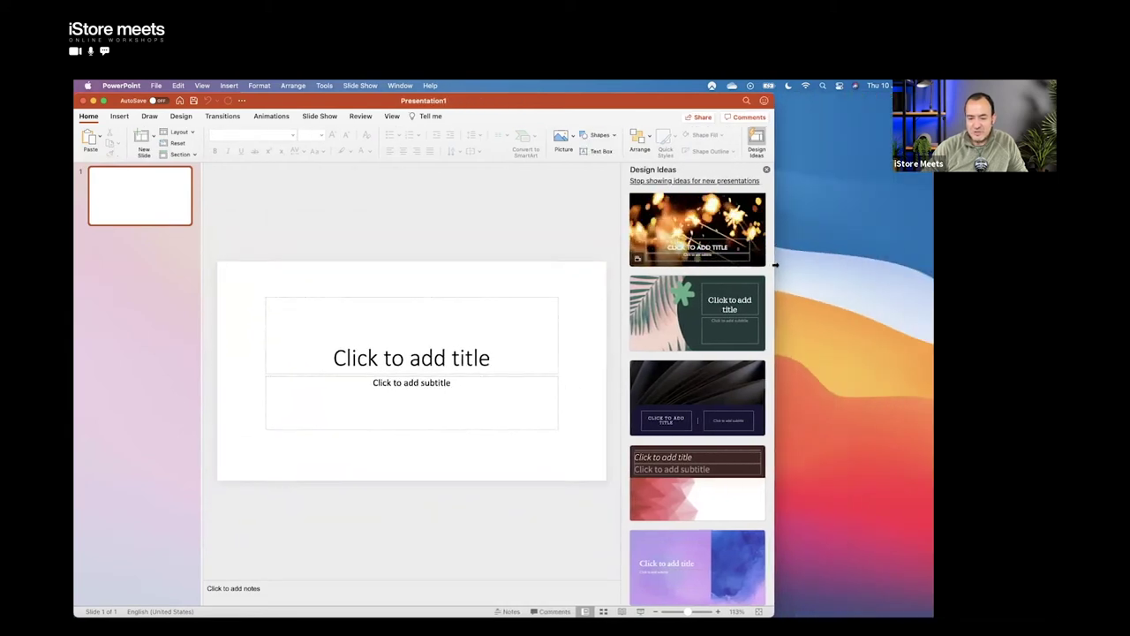
{"action": "left_click", "coordinate": [767, 171]}
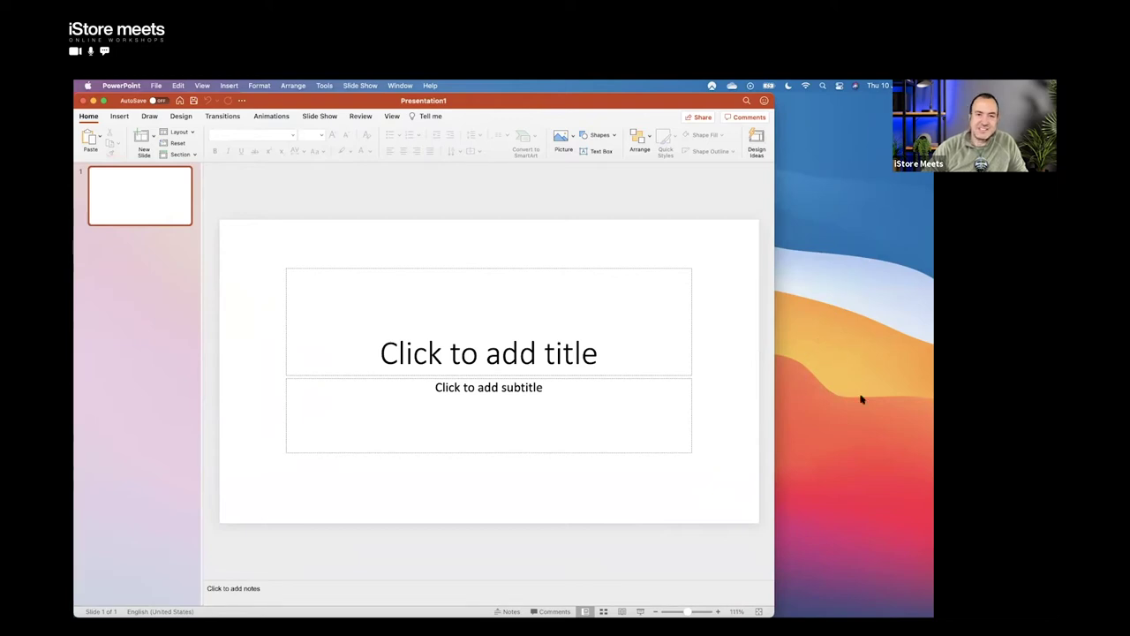
Step: Enter "Organic Food" as the title and "iStore Meets" as the subtitle of the first slide
{"action": "left_click", "coordinate": [458, 352]}
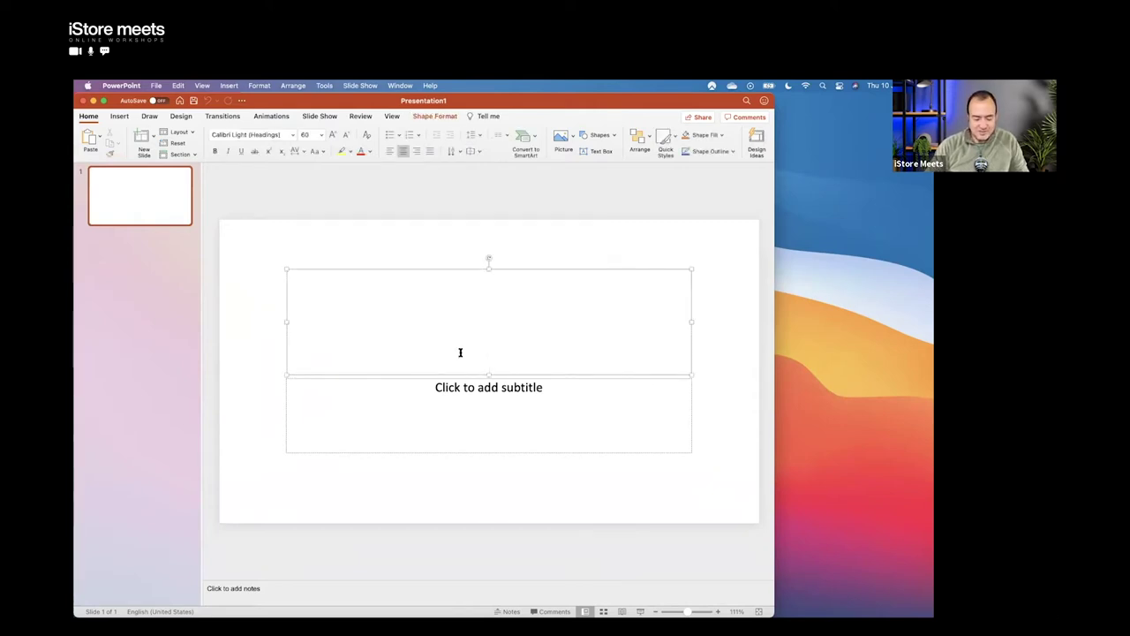
{"action": "type", "text": "Organic Food"}
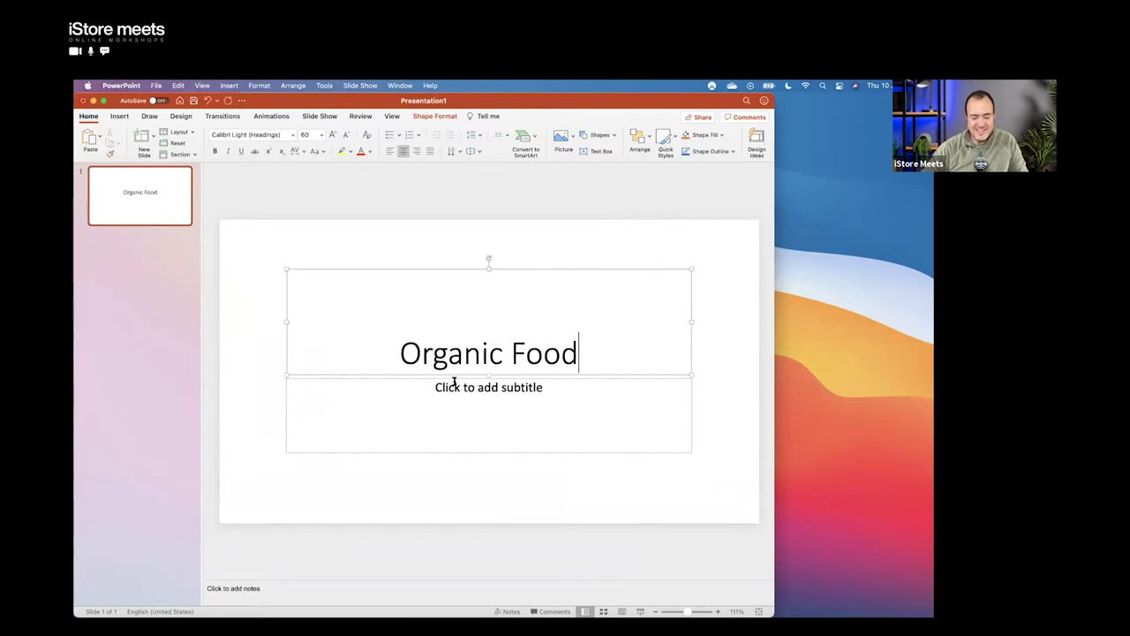
{"action": "left_click", "coordinate": [458, 385]}
{"action": "type", "text": "iSrto"}
{"action": "key", "text": "BackSpace"}
{"action": "key", "text": "BackSpace"}
{"action": "key", "text": "BackSpace"}
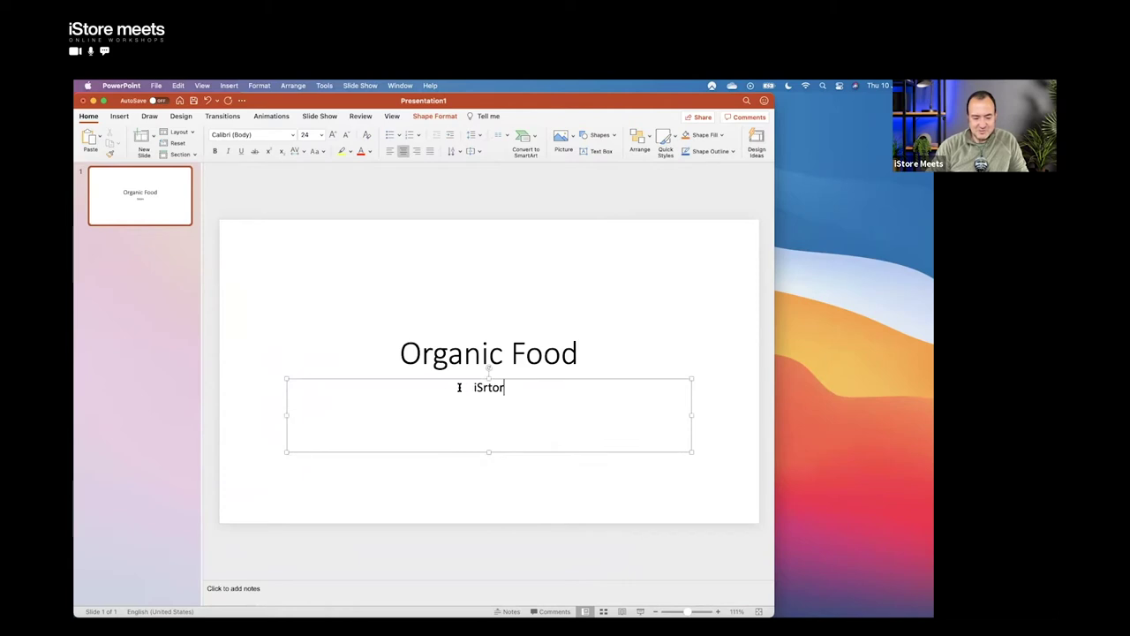
{"action": "type", "text": "tore Meets"}
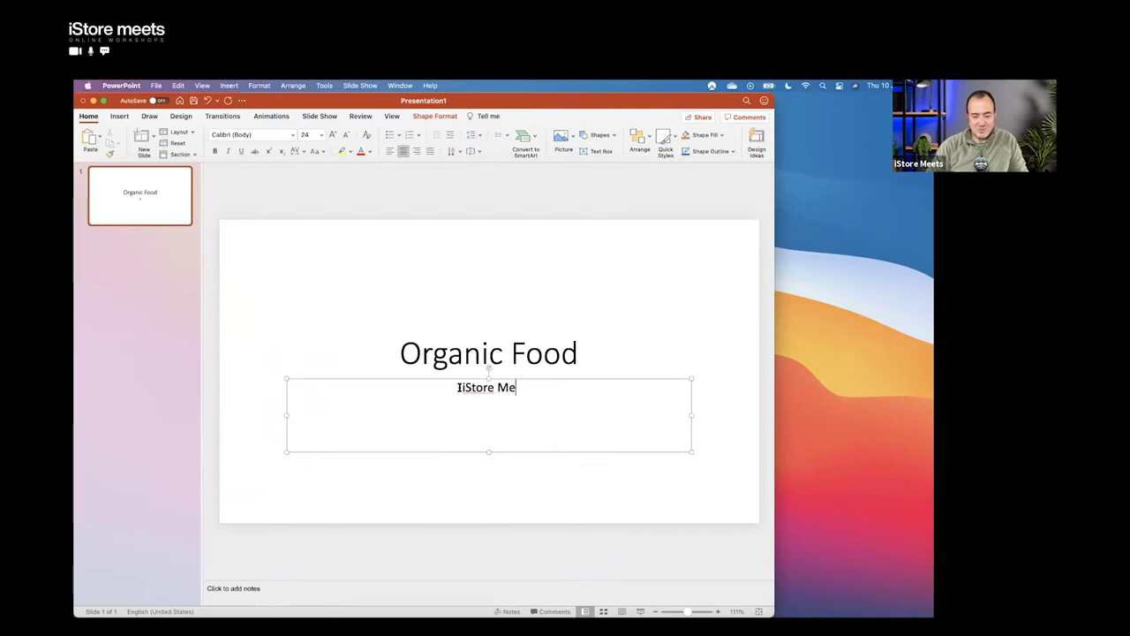
{"action": "left_click", "coordinate": [487, 192]}
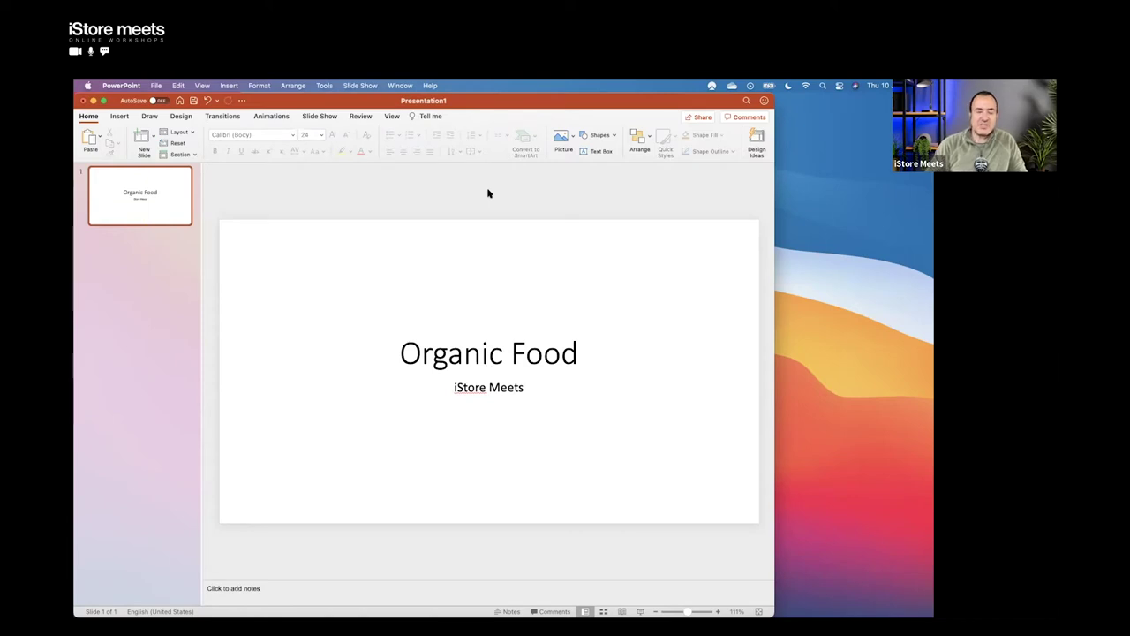
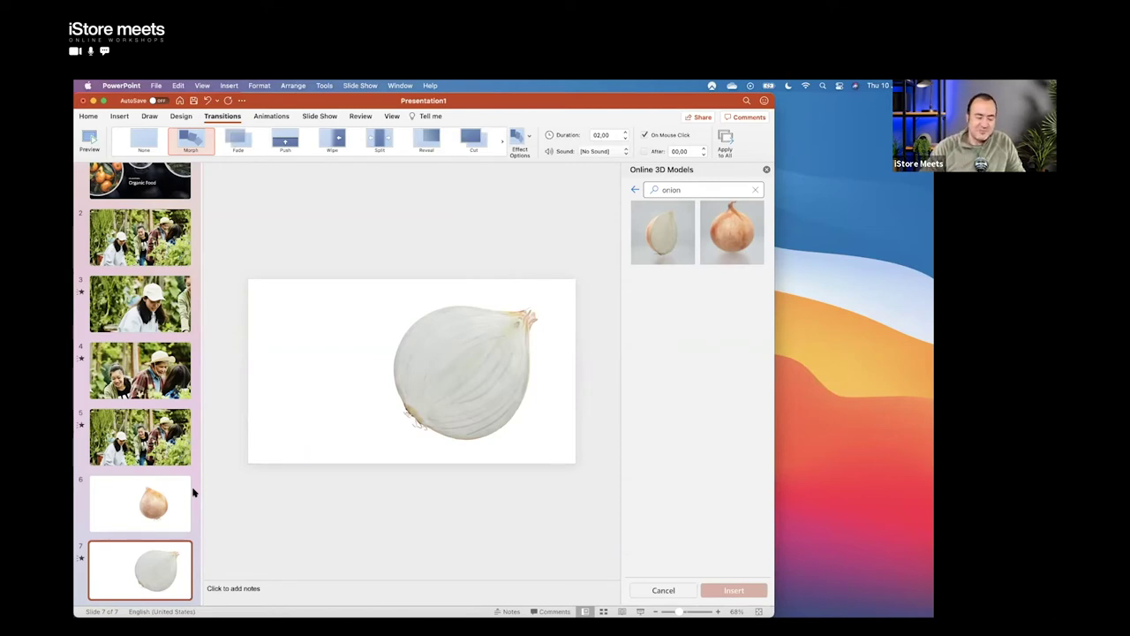
Step: Display the drawing tools and look for the option that moves the presentation window to the iPad Pro
{"action": "left_click", "coordinate": [149, 117]}
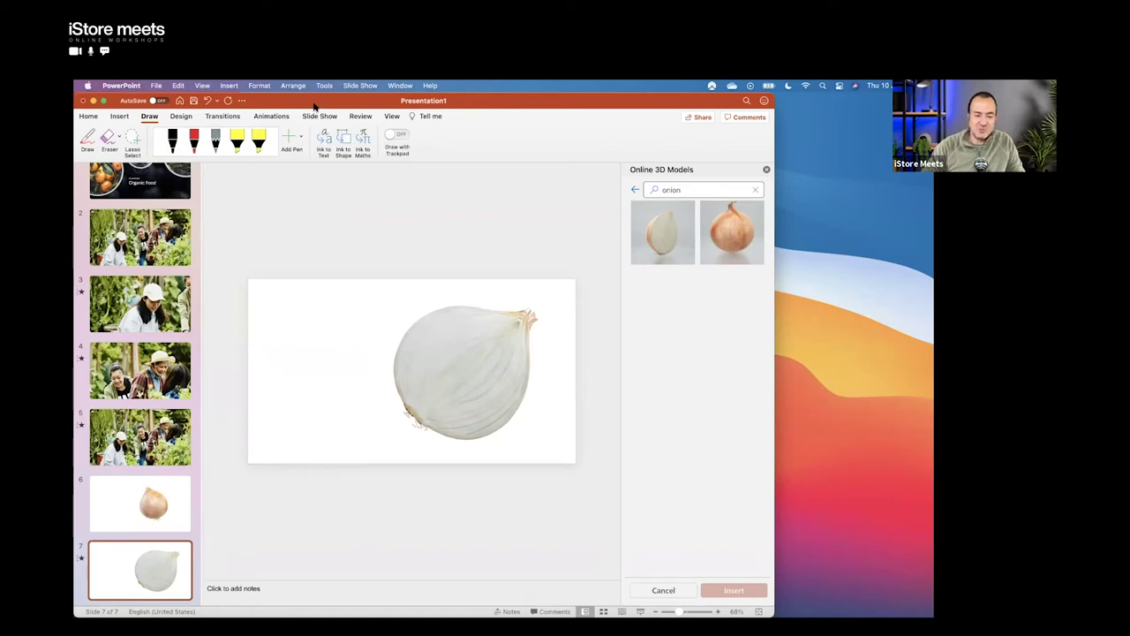
{"action": "left_click", "coordinate": [399, 86]}
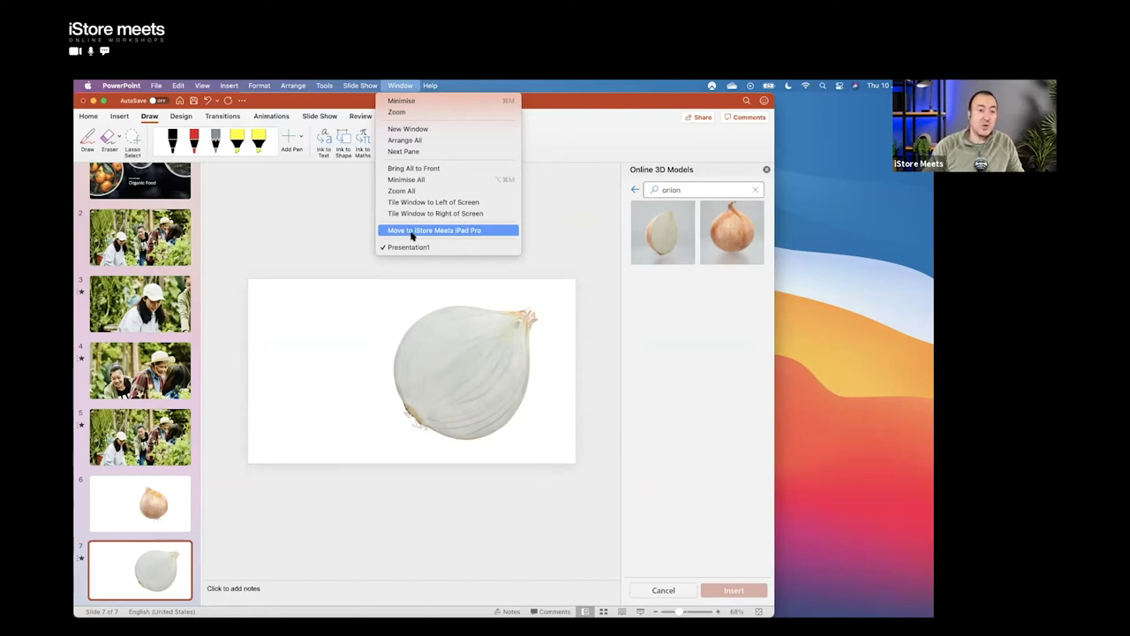
{"action": "left_click", "coordinate": [341, 240]}
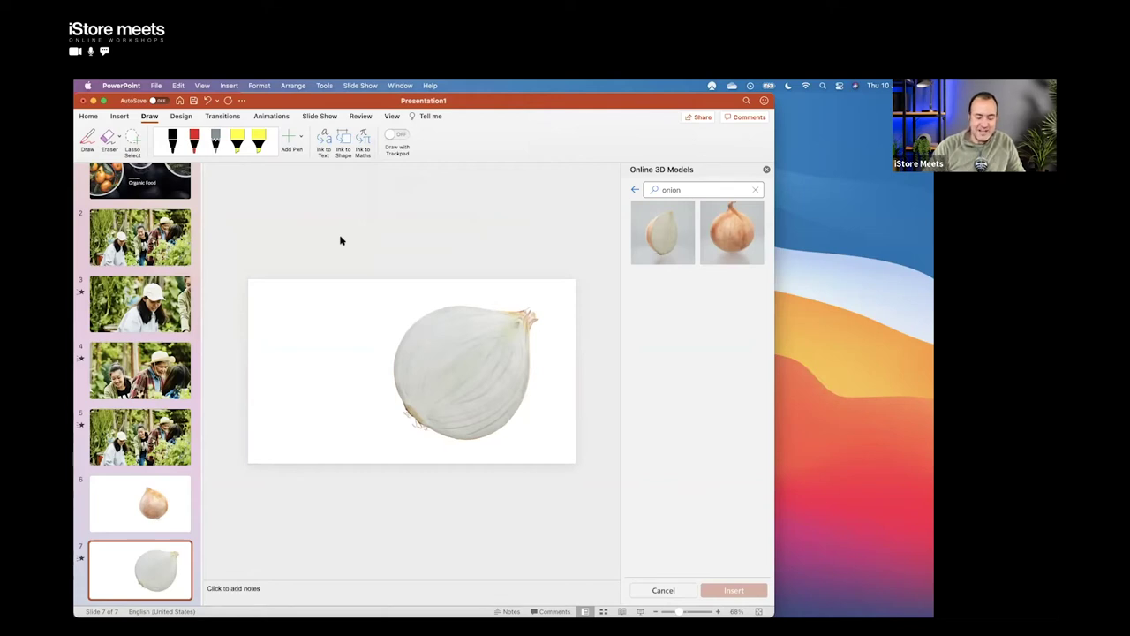
Step: Import a hand-drawn sketch of a green leafy stem from the iPad Pro onto slide 7
{"action": "right_click", "coordinate": [295, 377]}
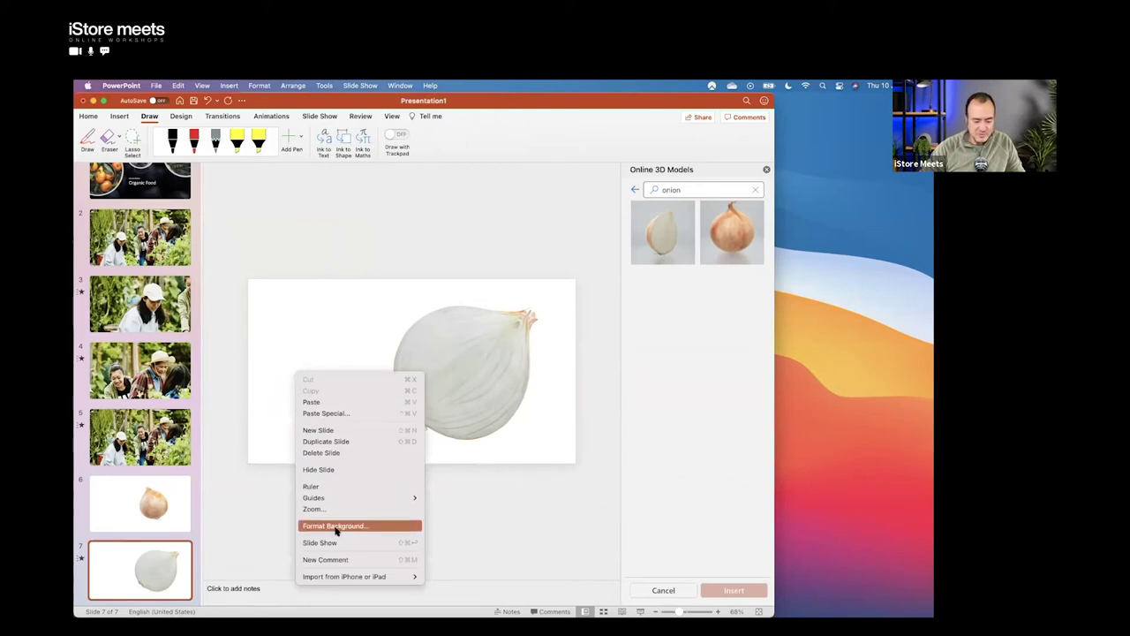
{"action": "mouse_move", "coordinate": [337, 576]}
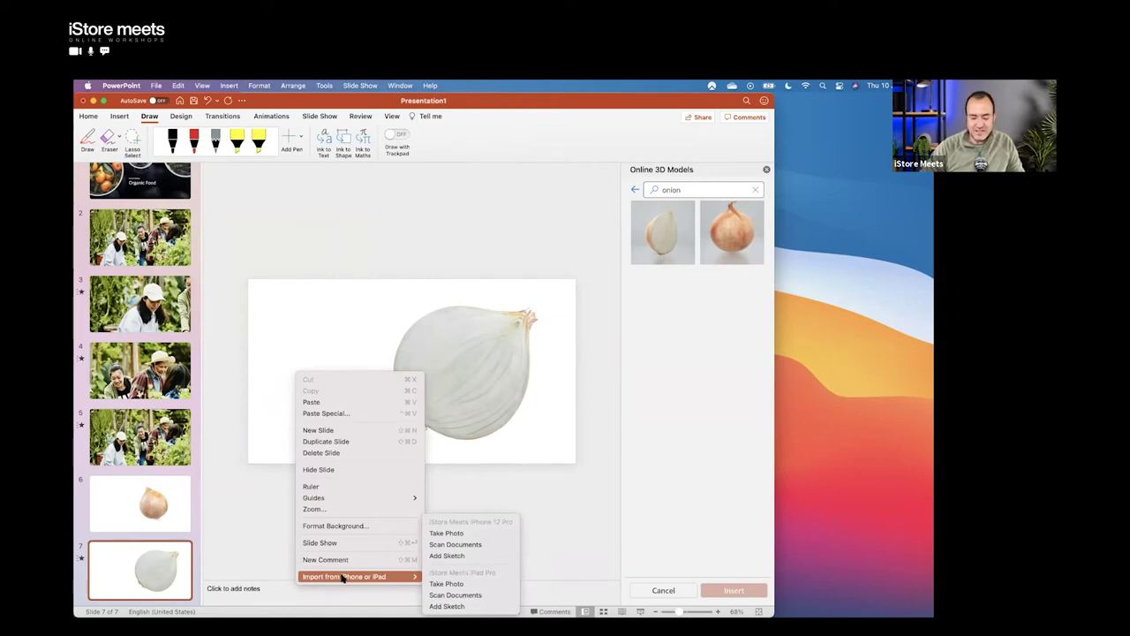
{"action": "left_click", "coordinate": [459, 547]}
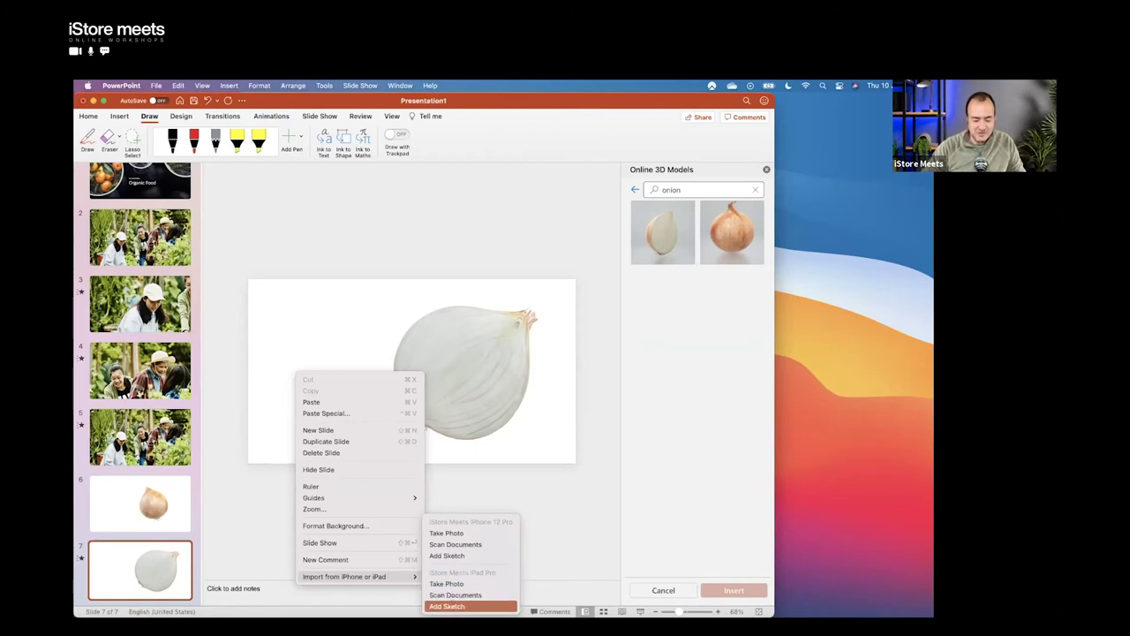
{"action": "left_click", "coordinate": [450, 606]}
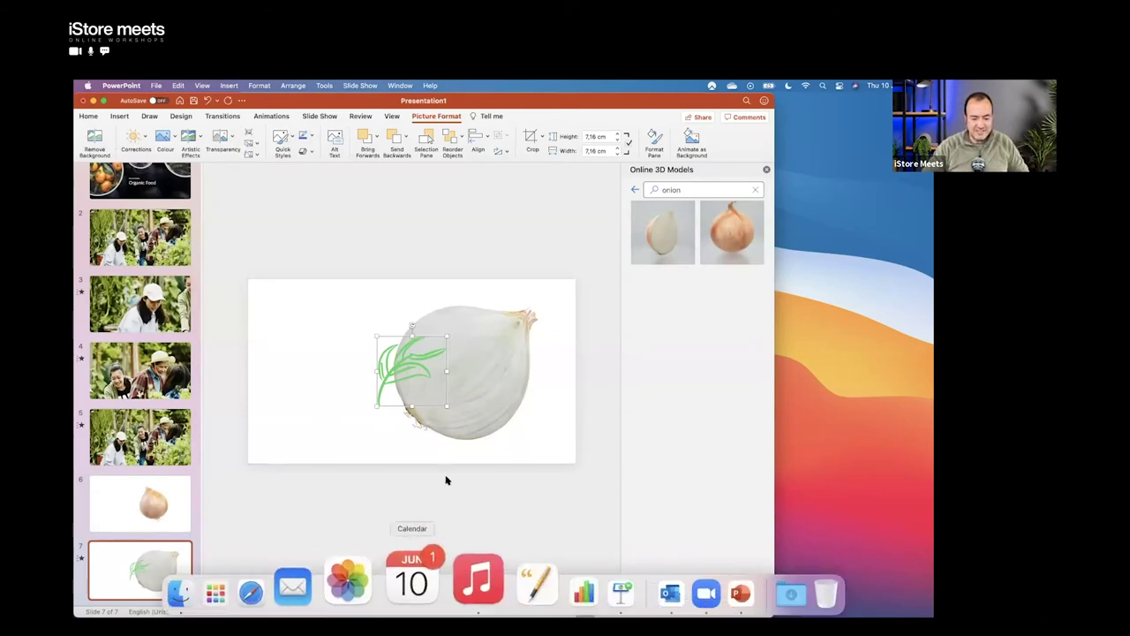
Step: Enlarge the green stem sketch to about 13 cm square beside the cut onion and rotate it counterclockwise so the stem stands upright
{"action": "mouse_move", "coordinate": [423, 380]}
{"action": "left_mouse_down"}
{"action": "mouse_move", "coordinate": [331, 345]}
{"action": "mouse_move", "coordinate": [412, 426]}
{"action": "left_mouse_up"}
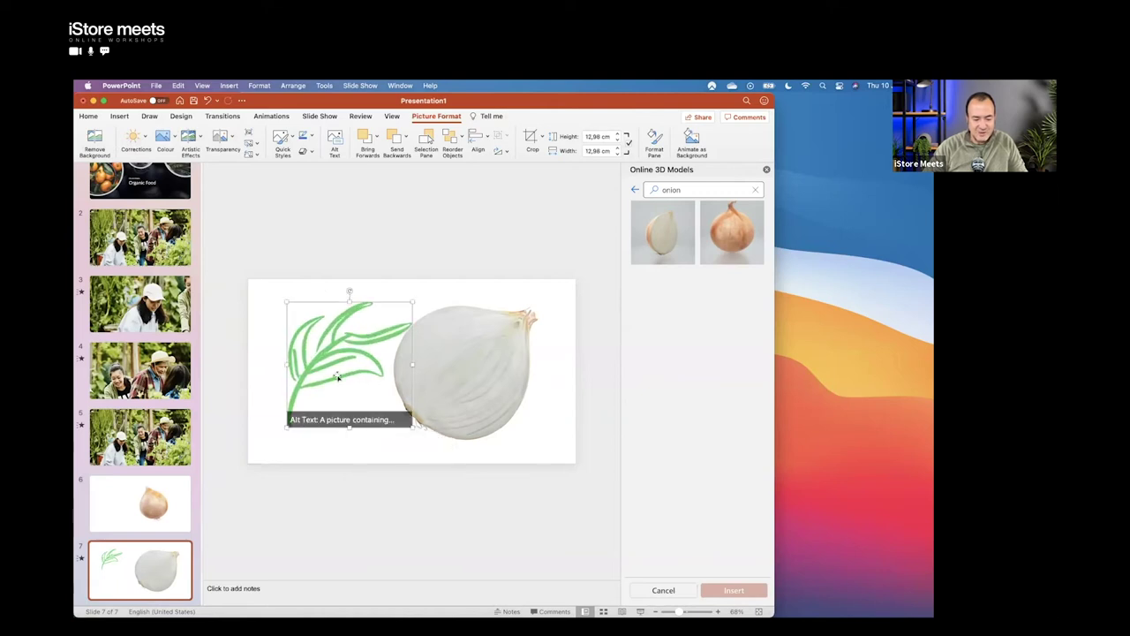
{"action": "left_click_drag", "start_coordinate": [349, 289], "coordinate": [309, 298]}
{"action": "key", "text": "super+z"}
{"action": "key", "text": "super+y"}
{"action": "key", "text": "super+z"}
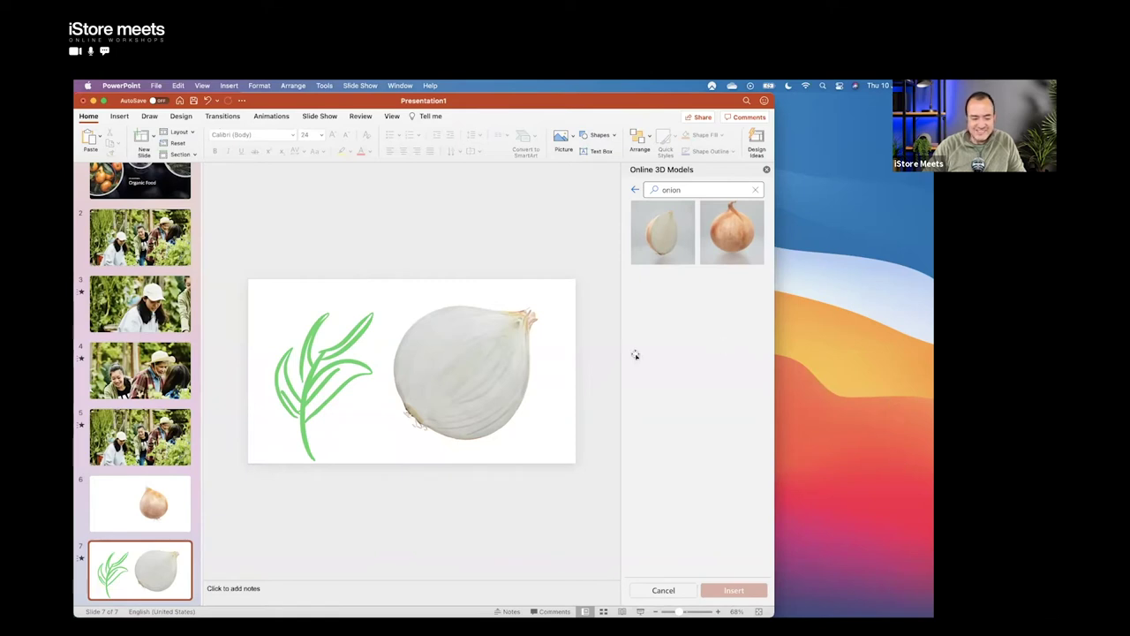
{"action": "left_click", "coordinate": [308, 372]}
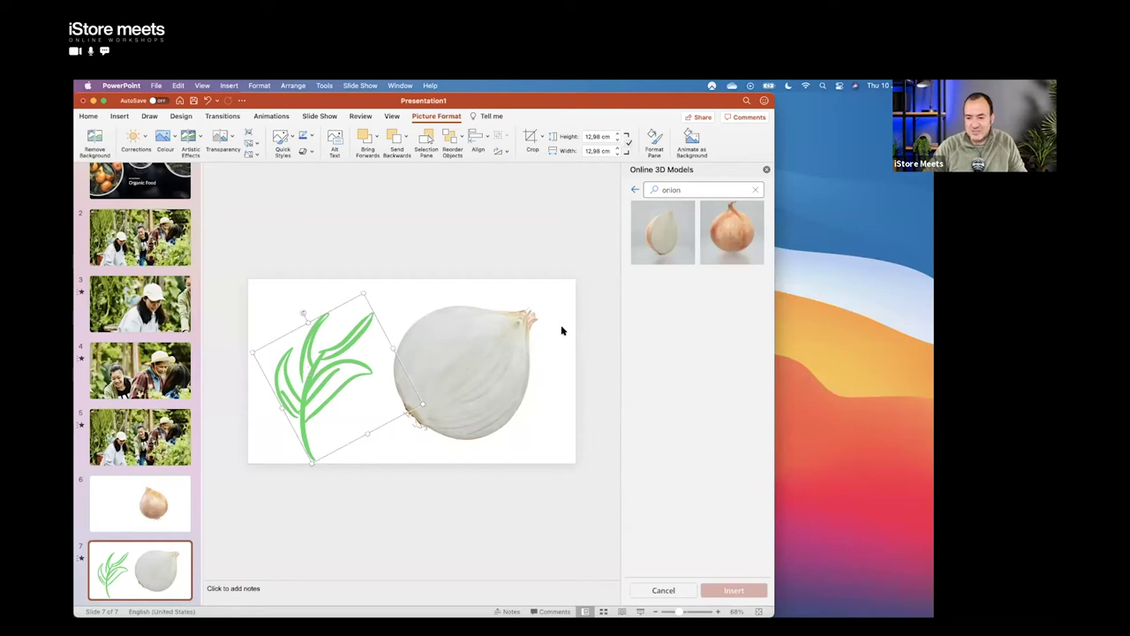
{"action": "left_click", "coordinate": [366, 246]}
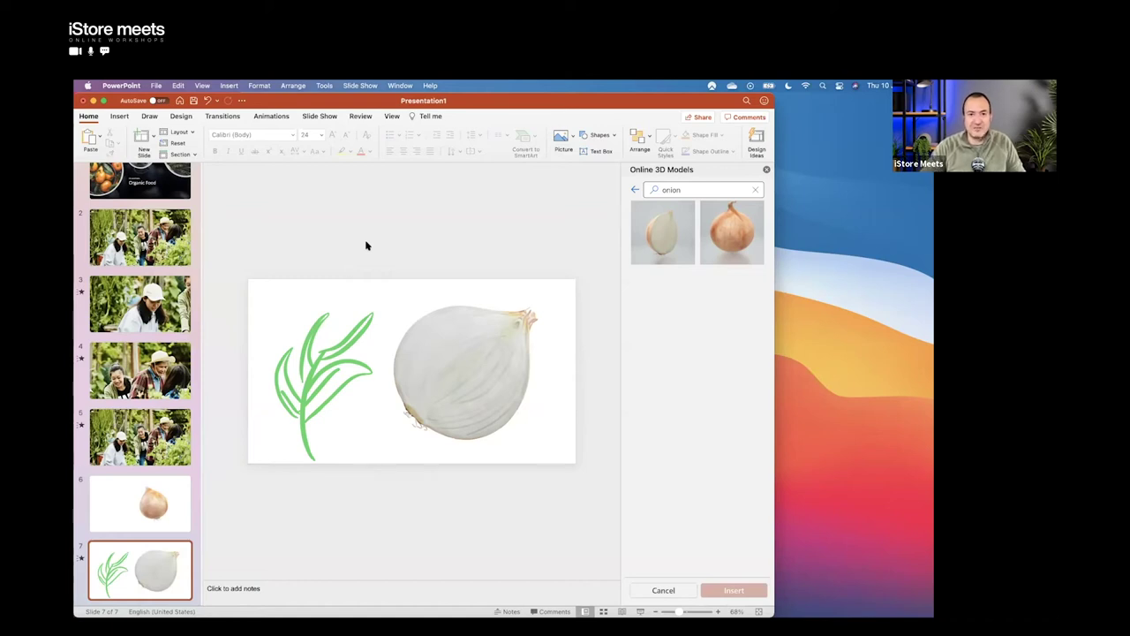
Step: Return to the Organic Food title slide at the start of the presentation
{"action": "scroll", "coordinate": [140, 221], "scroll_direction": "up", "scroll_amount": 2}
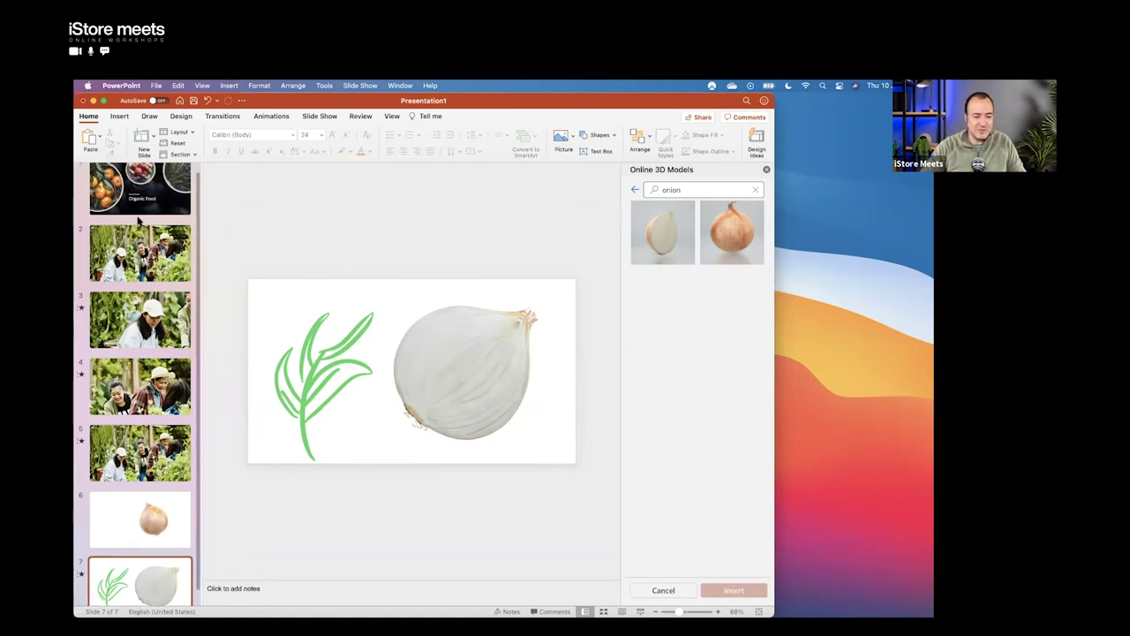
{"action": "left_click", "coordinate": [143, 192]}
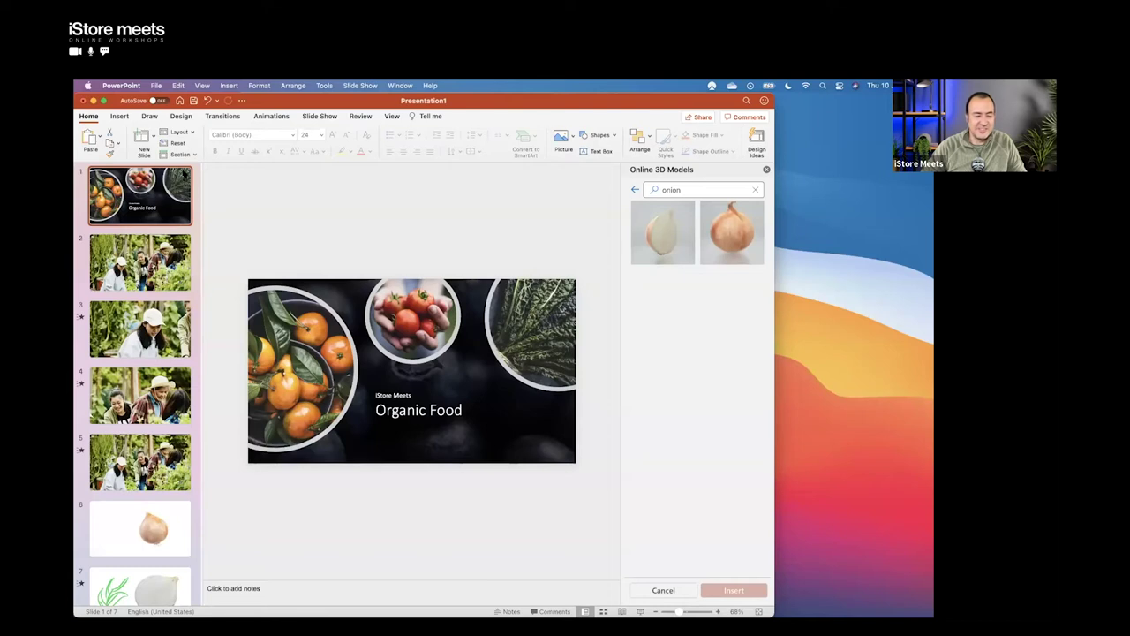
Step: Apply the Curtains transition to the Organic Food title slide
{"action": "left_click", "coordinate": [222, 117]}
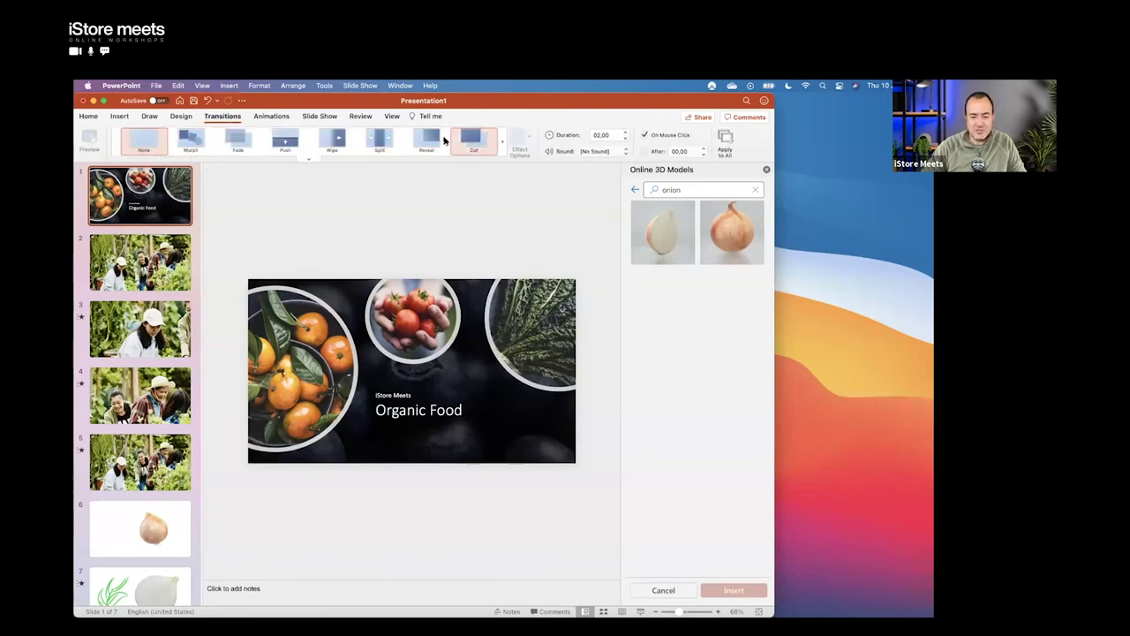
{"action": "left_click", "coordinate": [309, 159]}
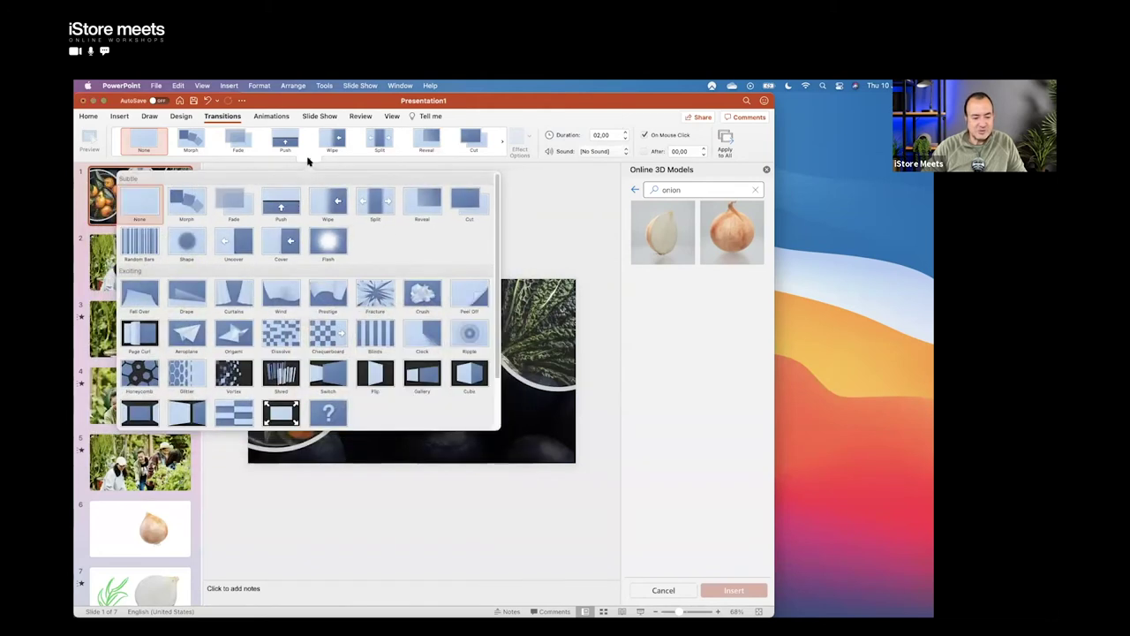
{"action": "left_click", "coordinate": [234, 296]}
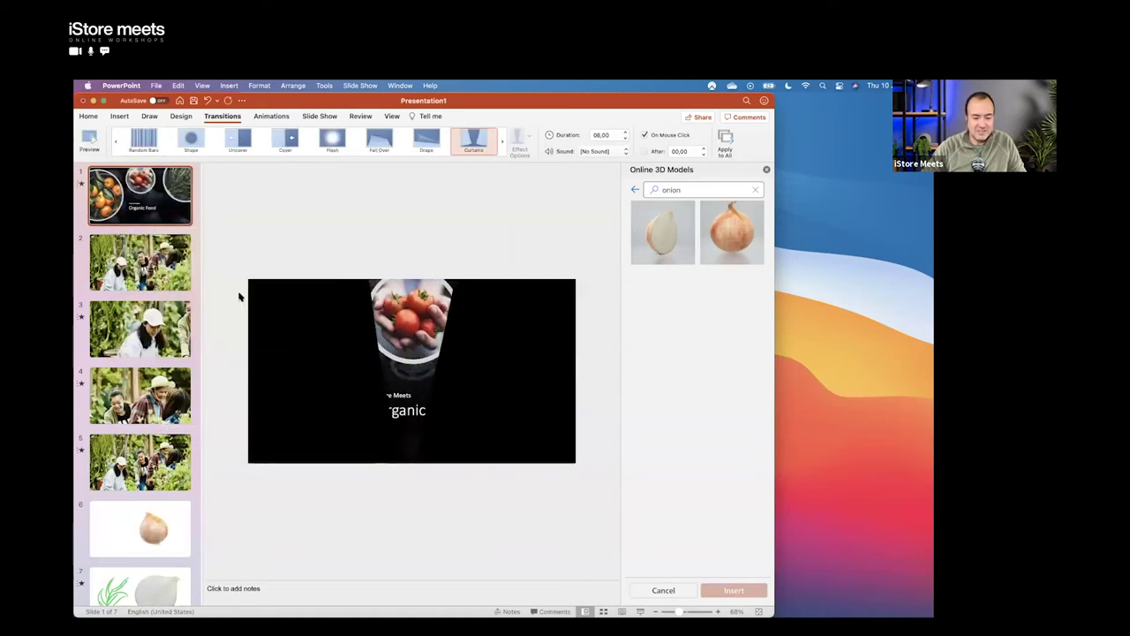
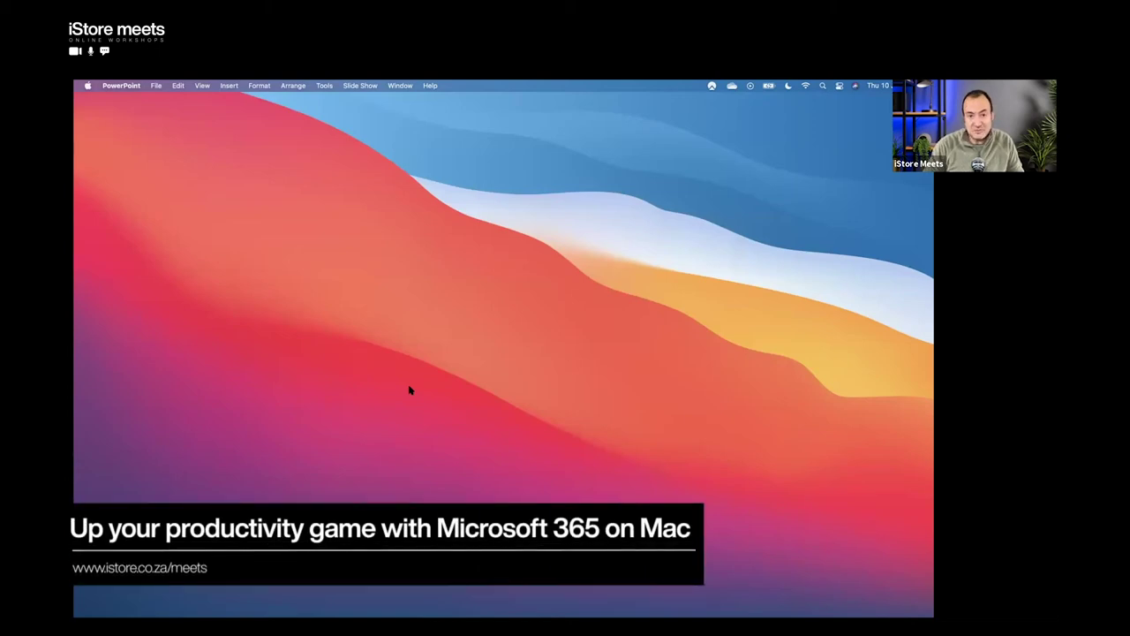
Step: Switch to Microsoft Word and create a blank document
{"action": "key", "text": "super+space"}
{"action": "type", "text": "word"}
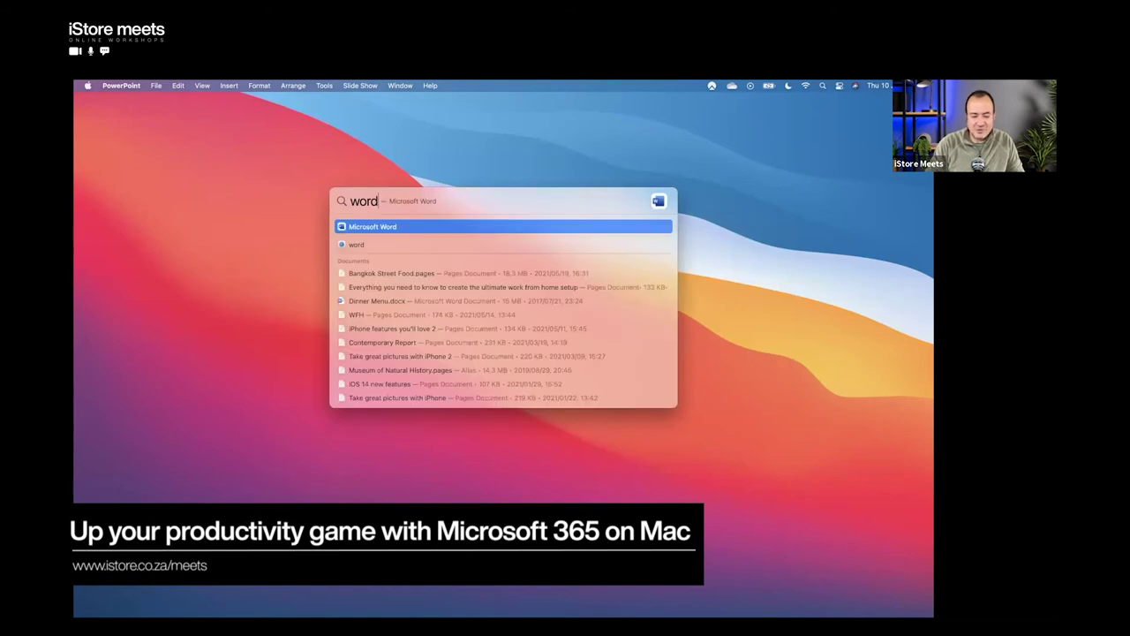
{"action": "key", "text": "Return"}
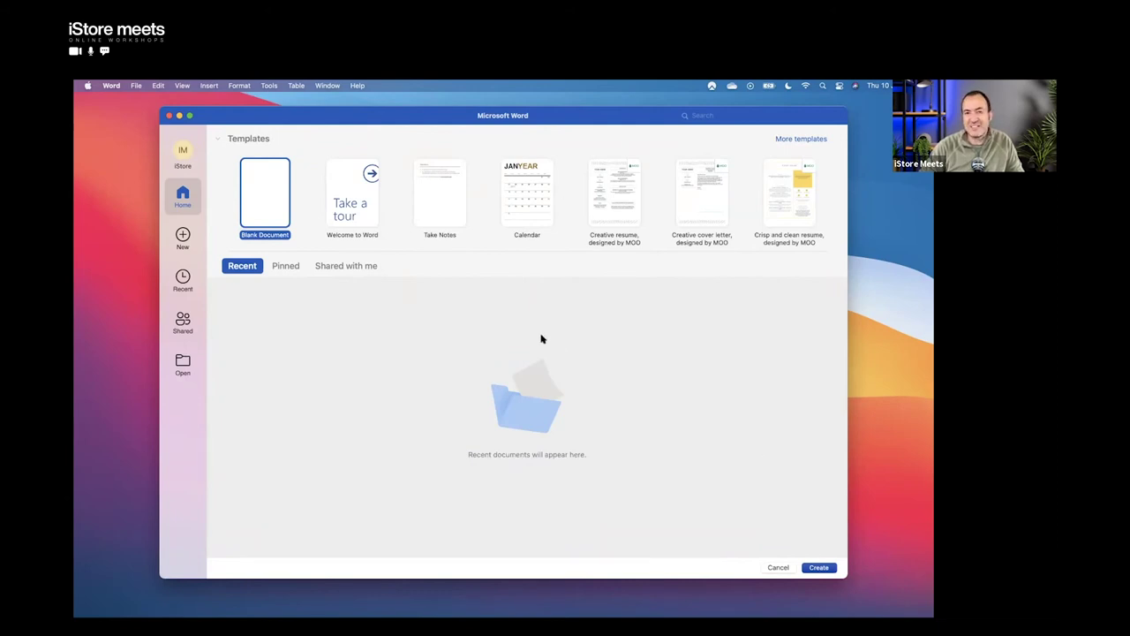
{"action": "left_click", "coordinate": [820, 568]}
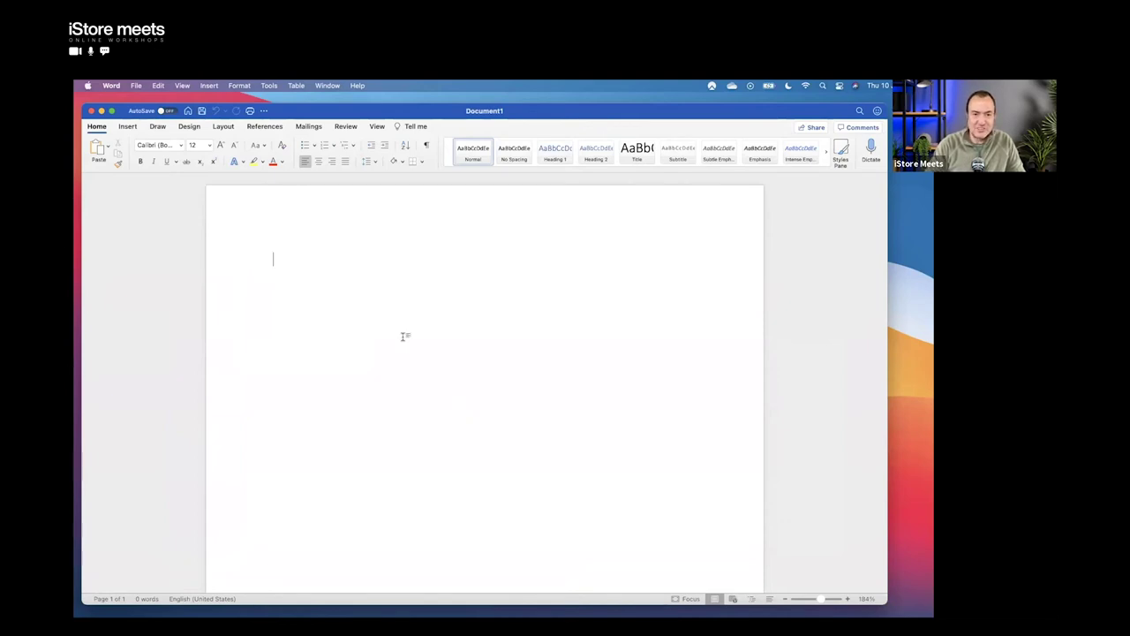
Step: Enter "Organic Food" as the document's first line, narrow the document window and give the line the Title style
{"action": "type", "text": "Organic Food"}
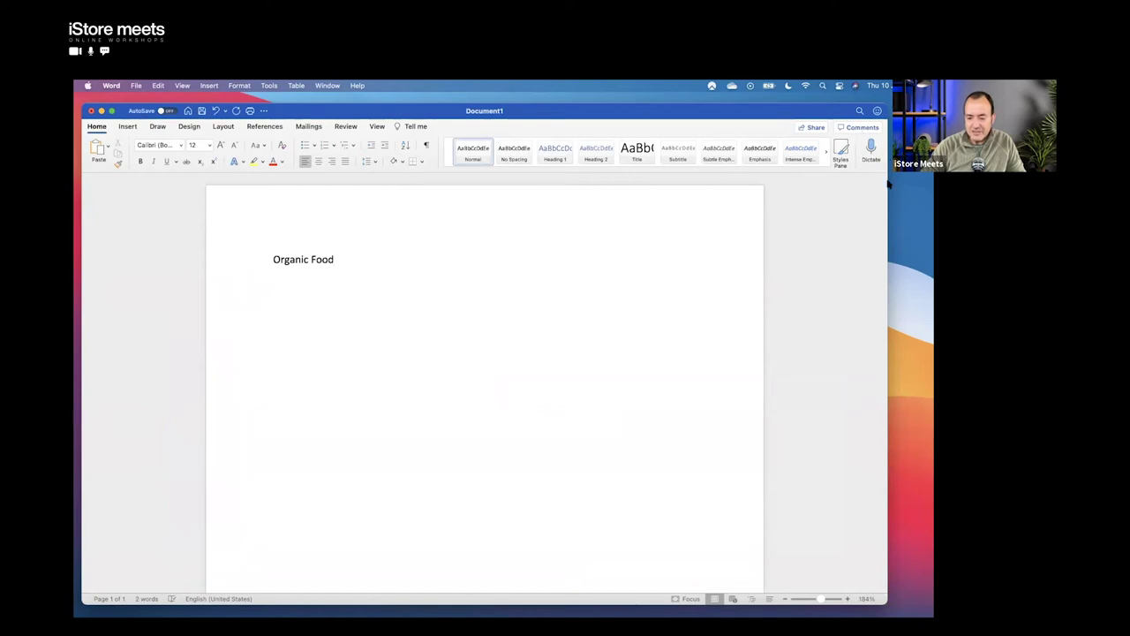
{"action": "left_click_drag", "start_coordinate": [888, 186], "coordinate": [813, 191]}
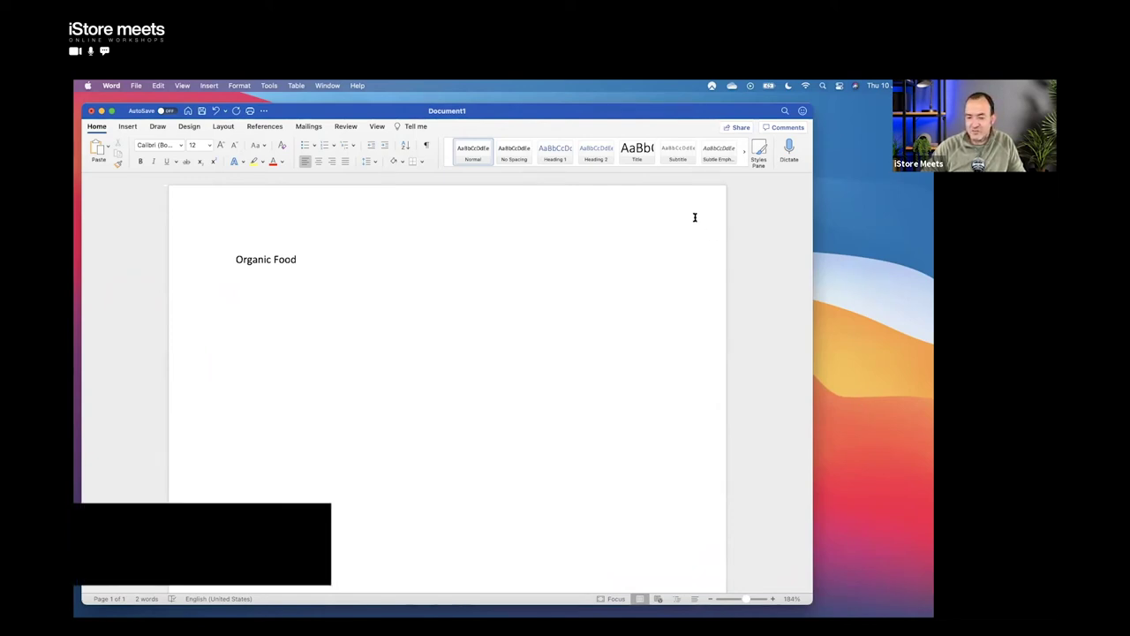
{"action": "left_click", "coordinate": [760, 148]}
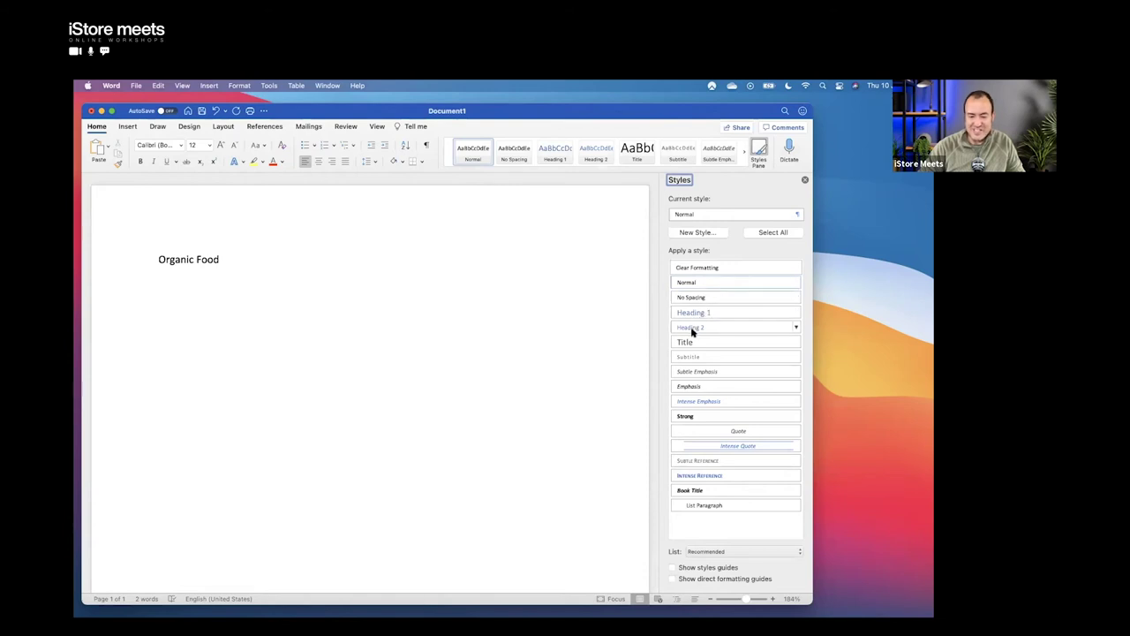
{"action": "mouse_move", "coordinate": [693, 331]}
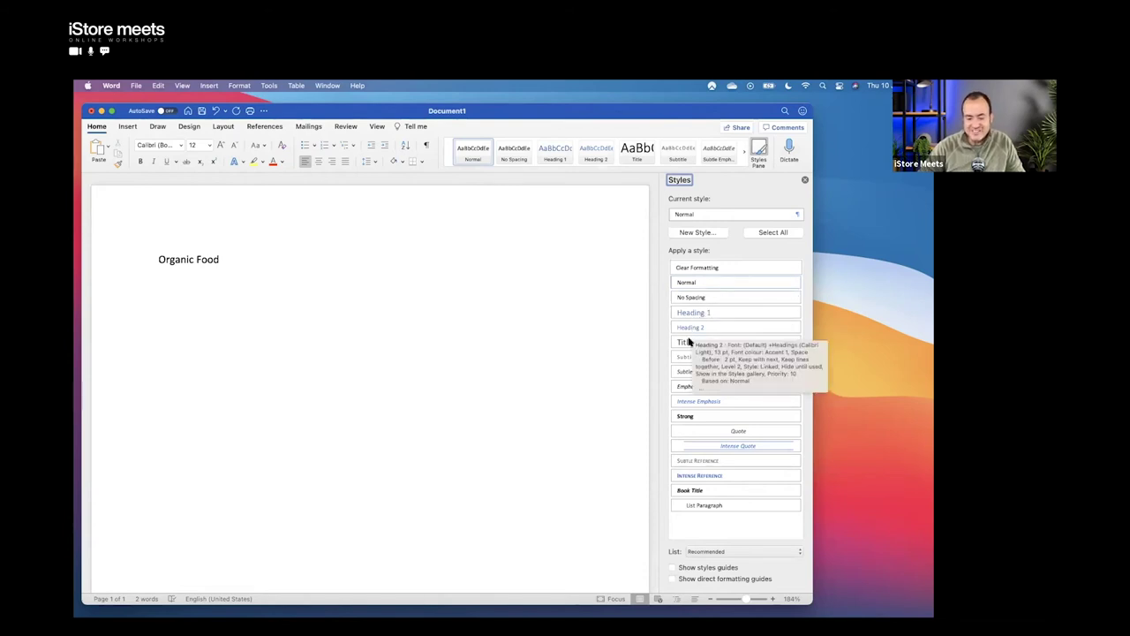
{"action": "left_click", "coordinate": [687, 342]}
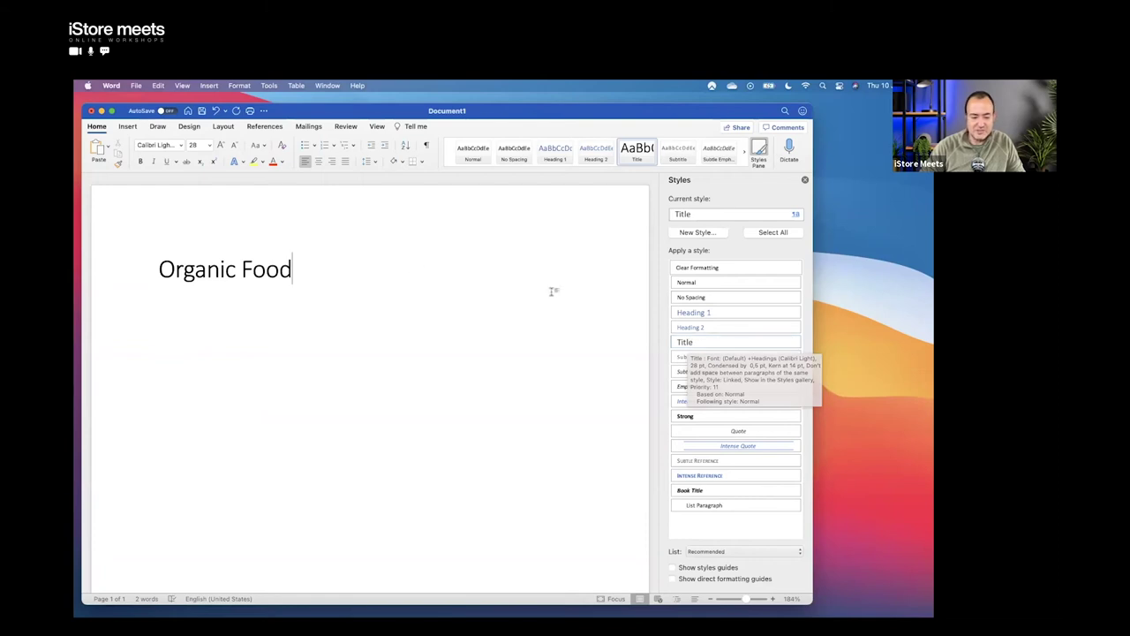
Step: Insert the stock image of hands holding tomatoes, found by searching for "food", on a new line below the title
{"action": "key", "text": "Return"}
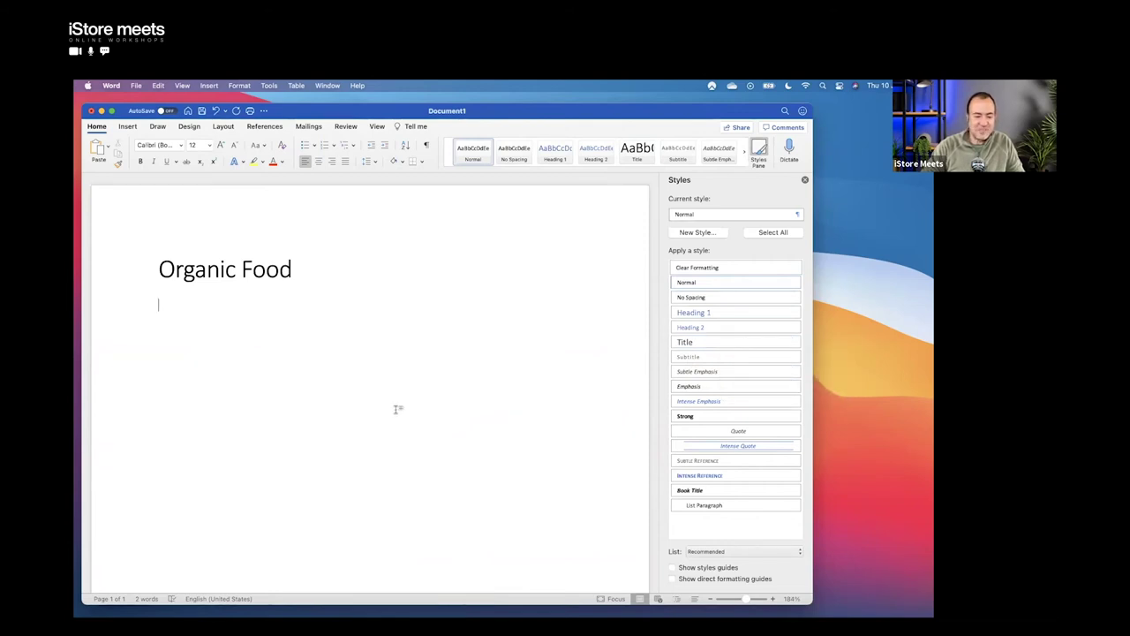
{"action": "left_click", "coordinate": [127, 126]}
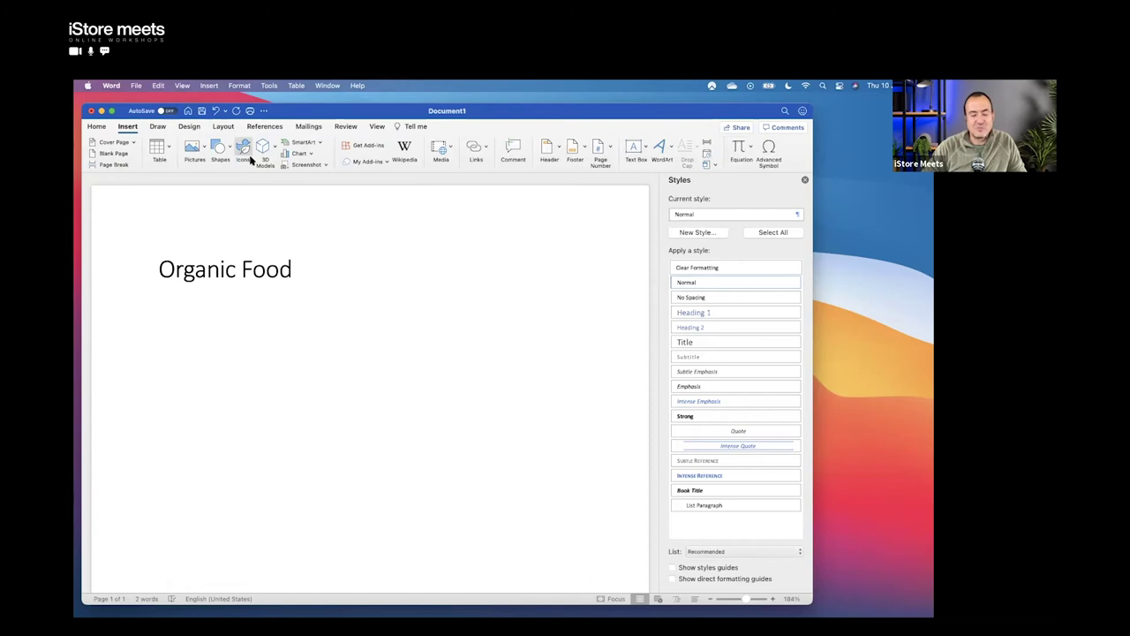
{"action": "left_click", "coordinate": [195, 147]}
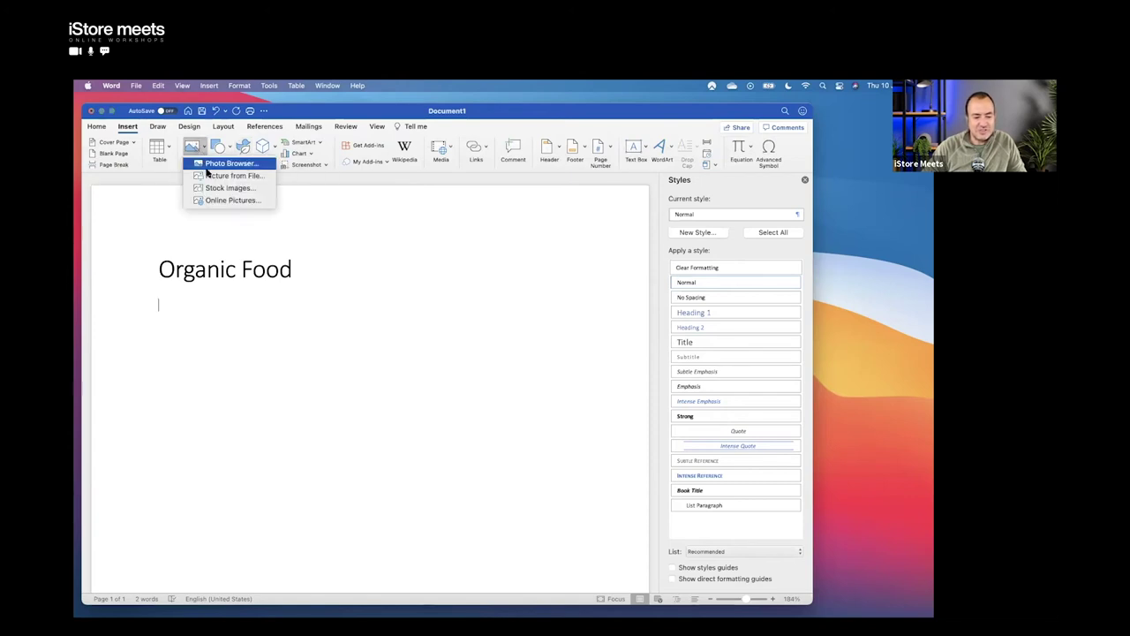
{"action": "left_click", "coordinate": [208, 189]}
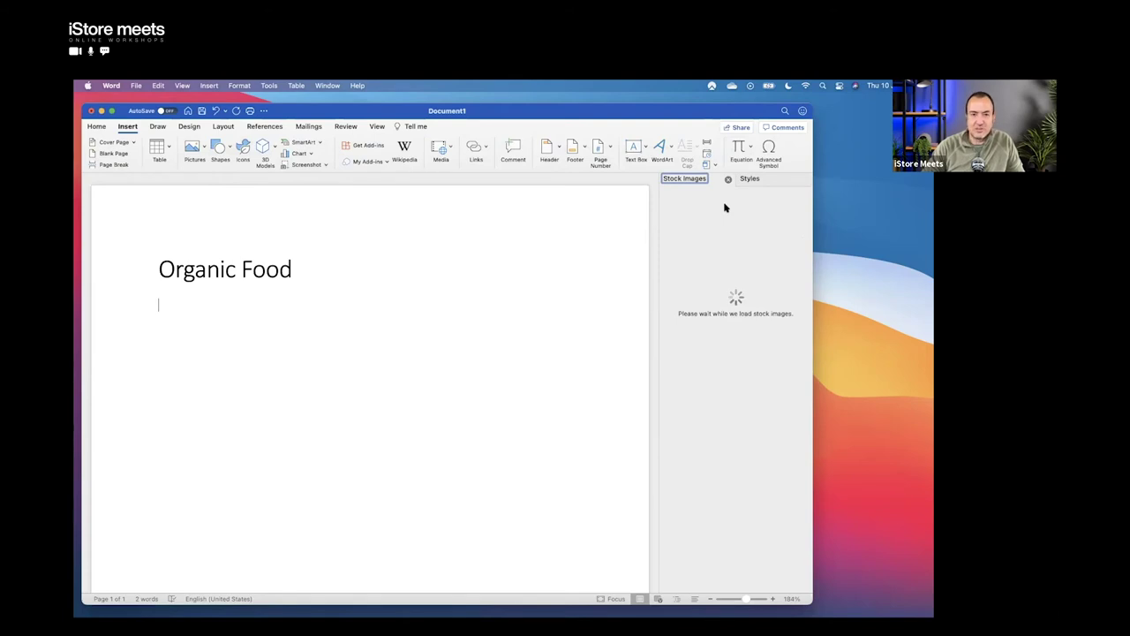
{"action": "type", "text": "food"}
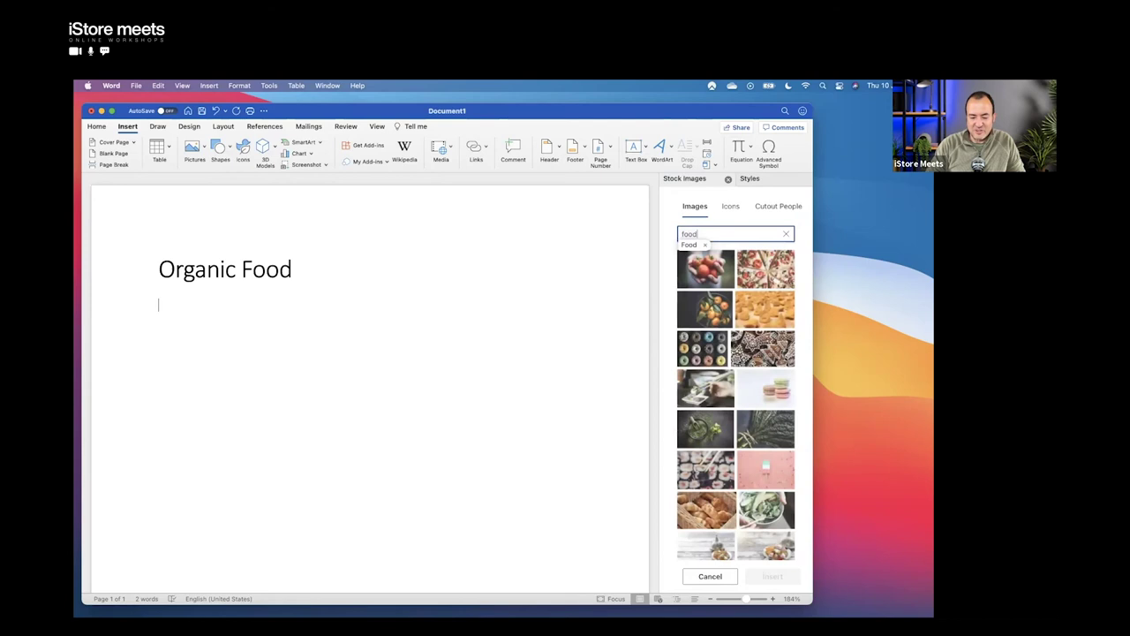
{"action": "left_click", "coordinate": [704, 268]}
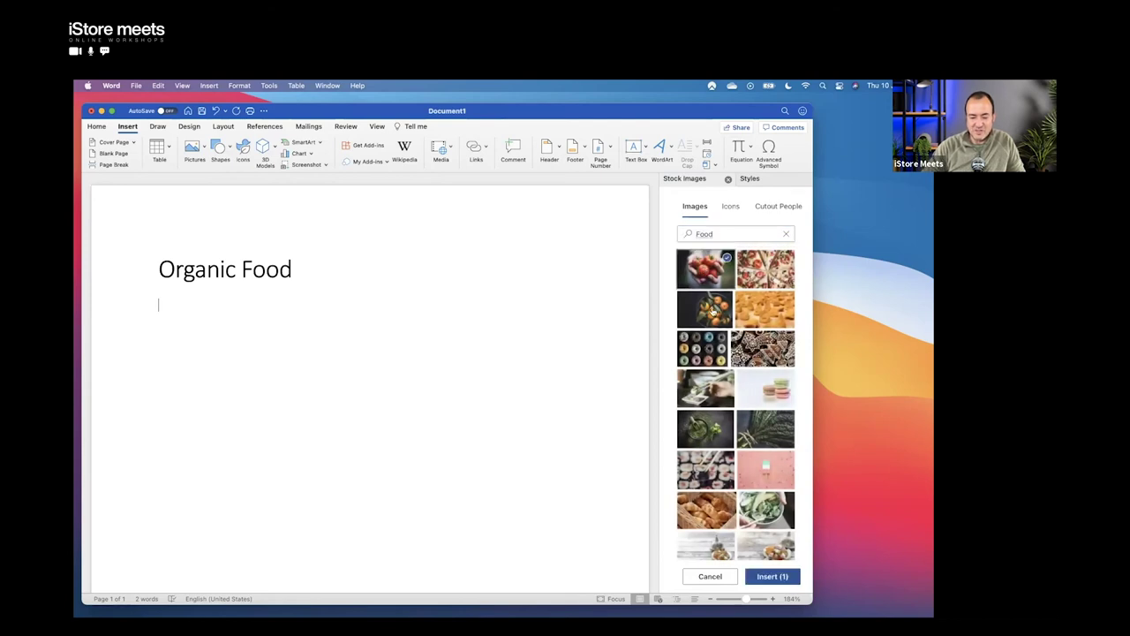
{"action": "left_click", "coordinate": [772, 574]}
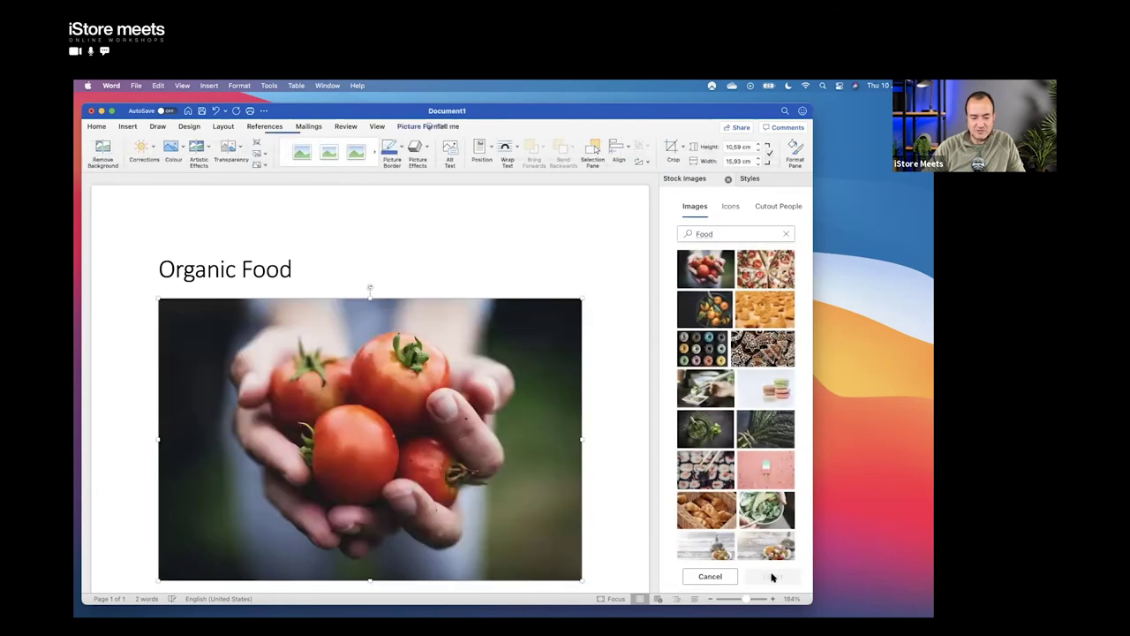
Step: Start a new paragraph below the tomato picture with a blank line between, and move the document window up against the menu bar
{"action": "left_click", "coordinate": [329, 261]}
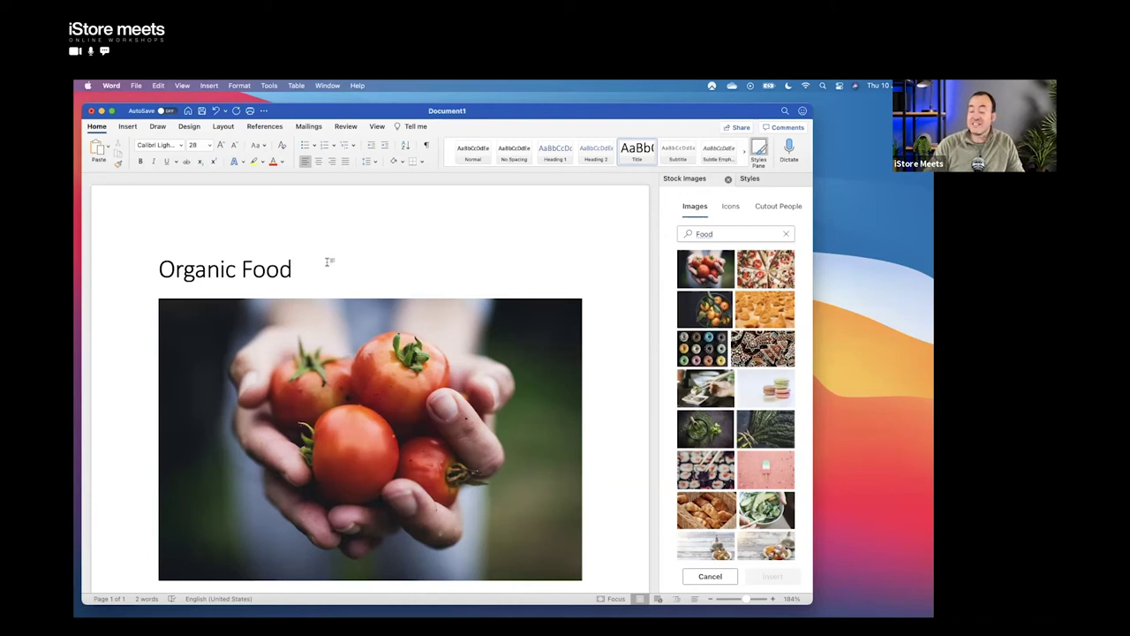
{"action": "scroll", "coordinate": [364, 377], "scroll_direction": "down", "scroll_amount": 3}
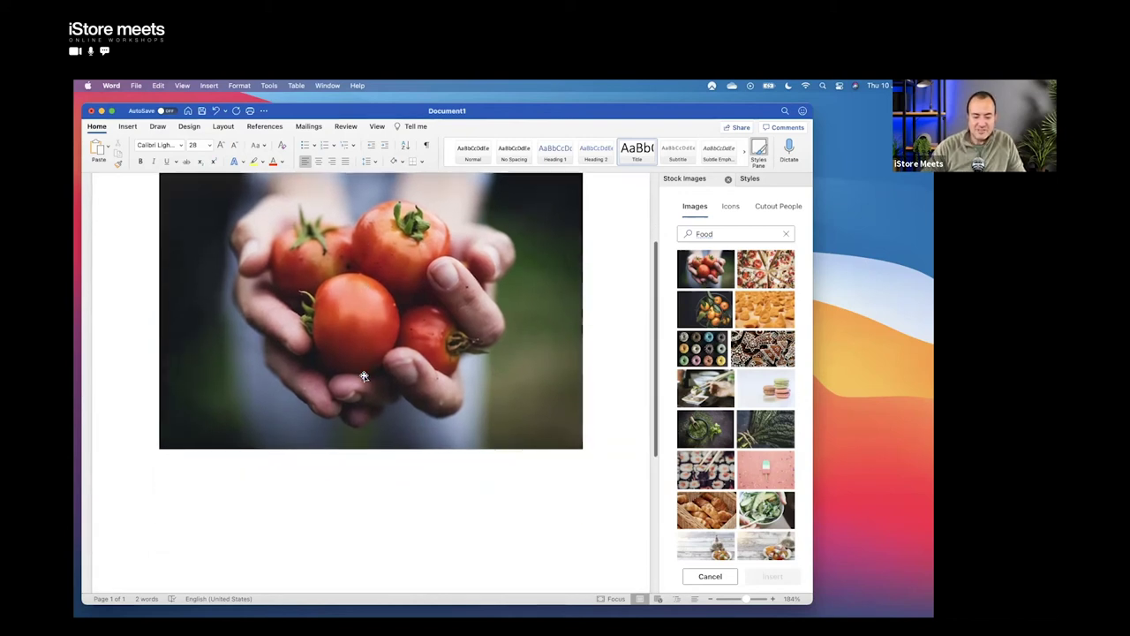
{"action": "left_click", "coordinate": [610, 406]}
{"action": "key", "text": "Return"}
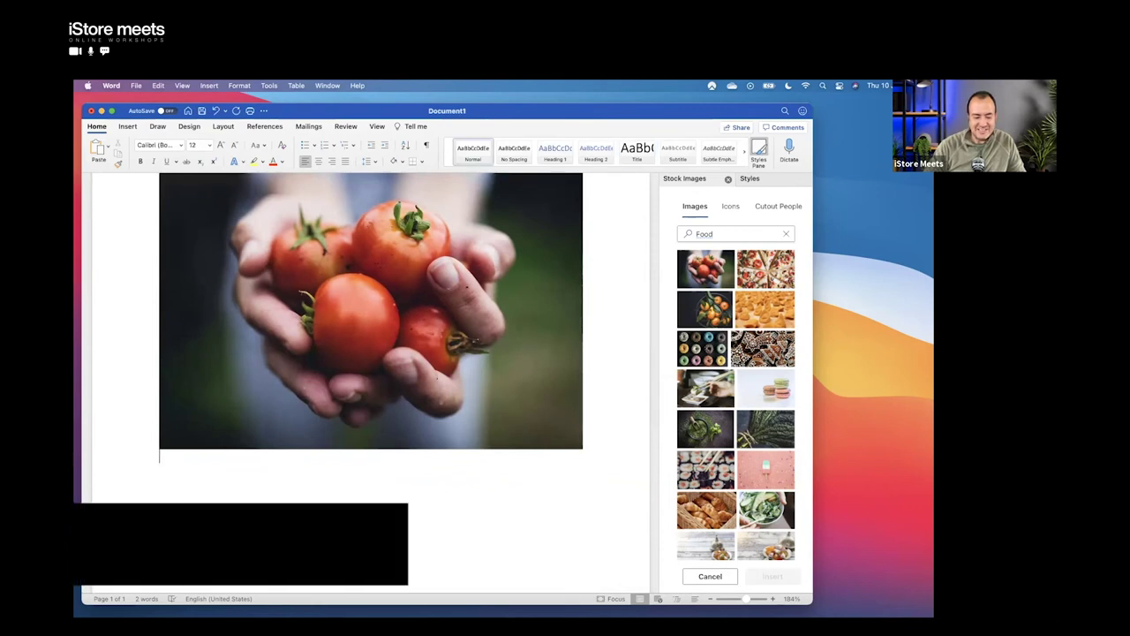
{"action": "key", "text": "Return"}
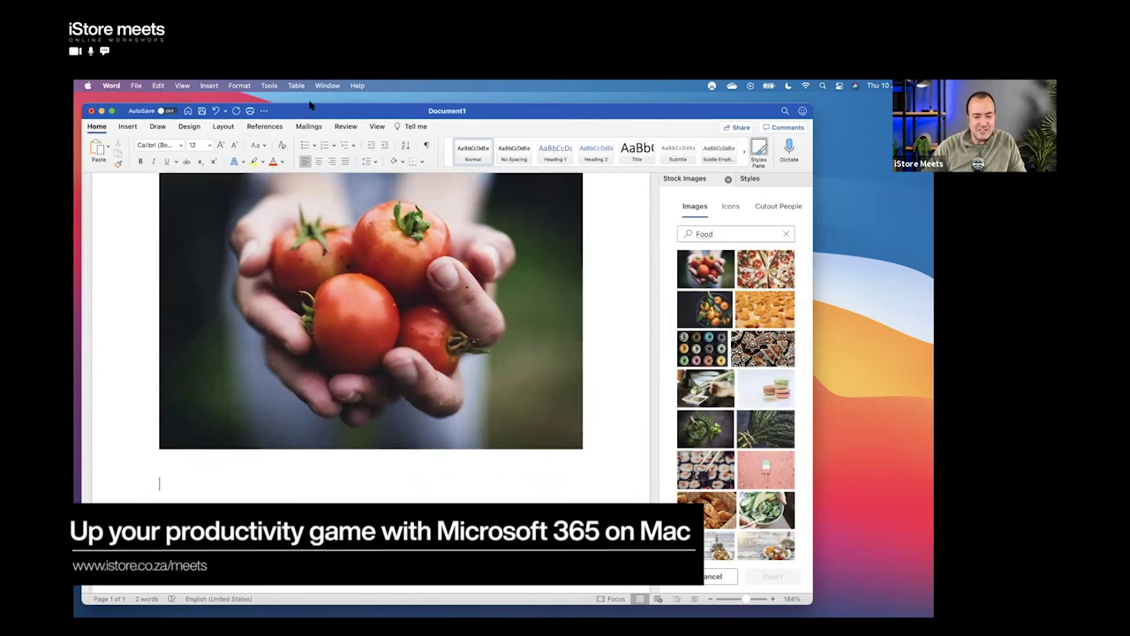
{"action": "left_click_drag", "start_coordinate": [320, 112], "coordinate": [313, 104]}
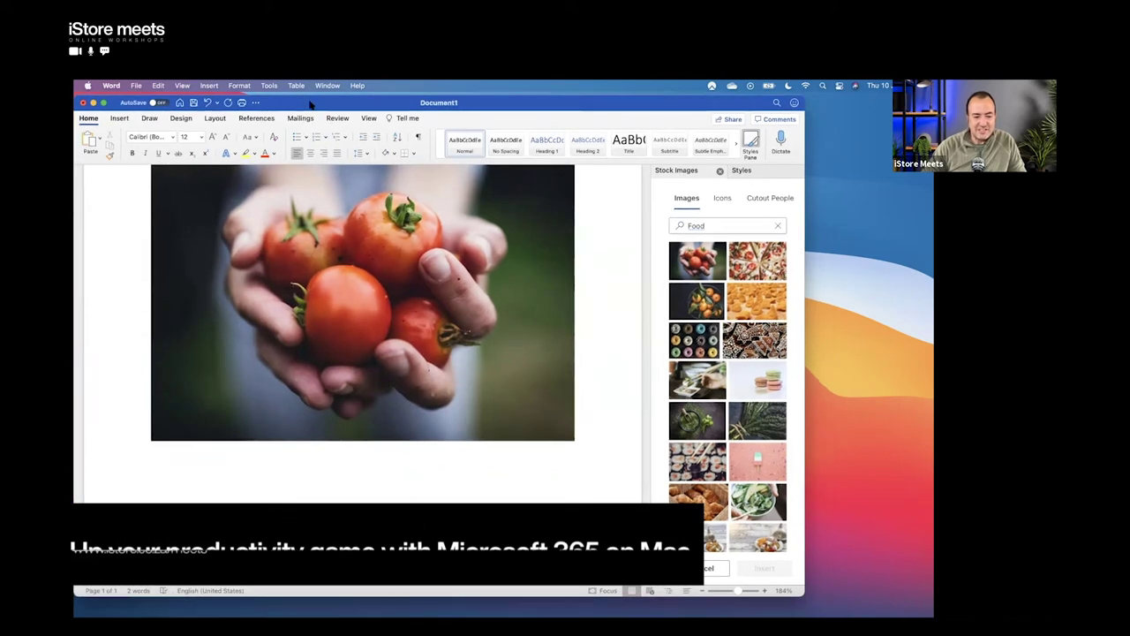
Step: Open Researcher and search it for "organic"
{"action": "left_click", "coordinate": [256, 118]}
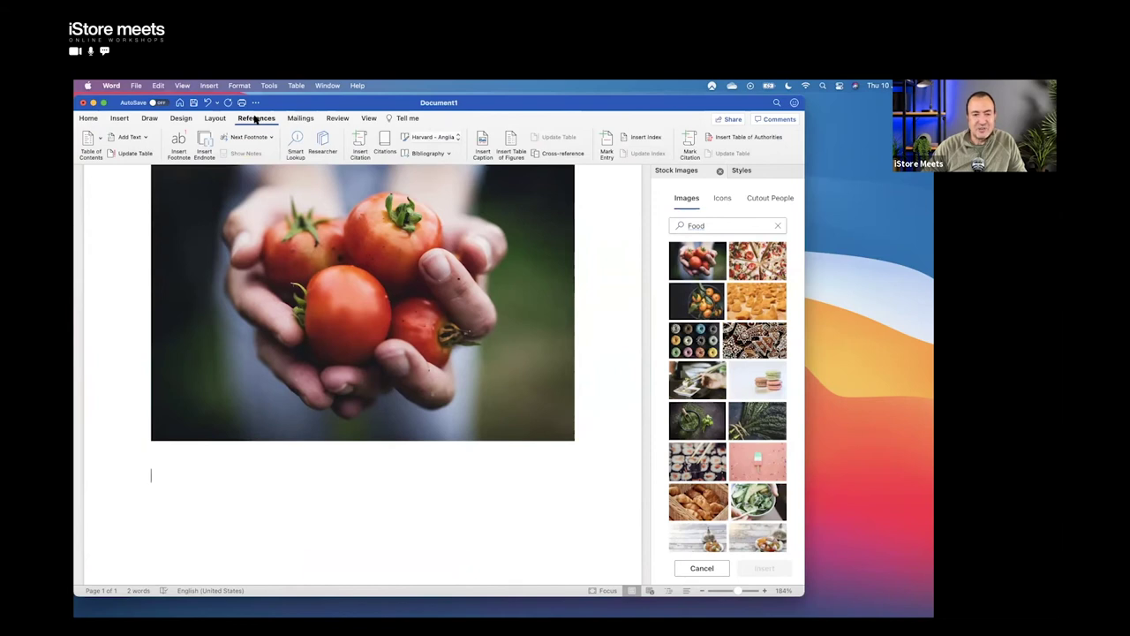
{"action": "left_click", "coordinate": [323, 141]}
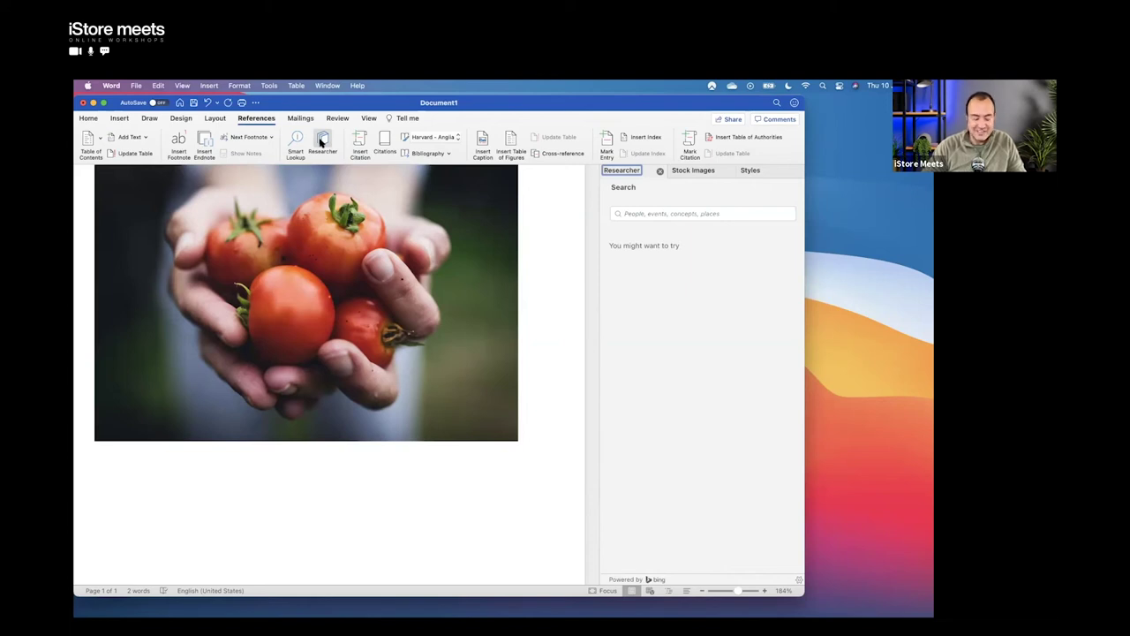
{"action": "left_click", "coordinate": [641, 214]}
{"action": "type", "text": "organic"}
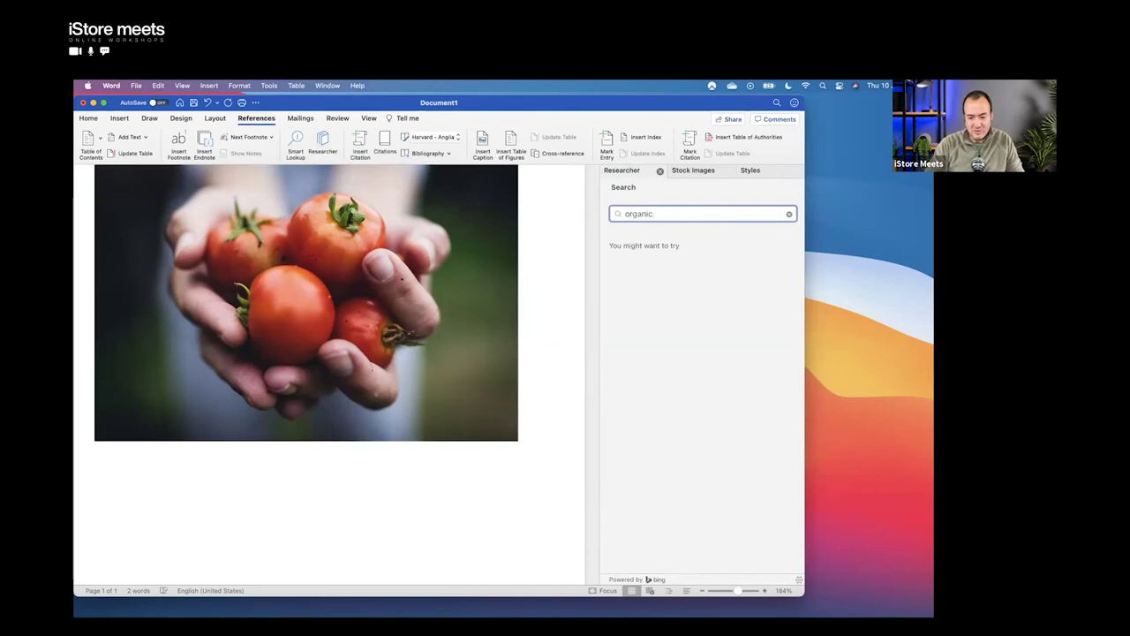
{"action": "key", "text": "Return"}
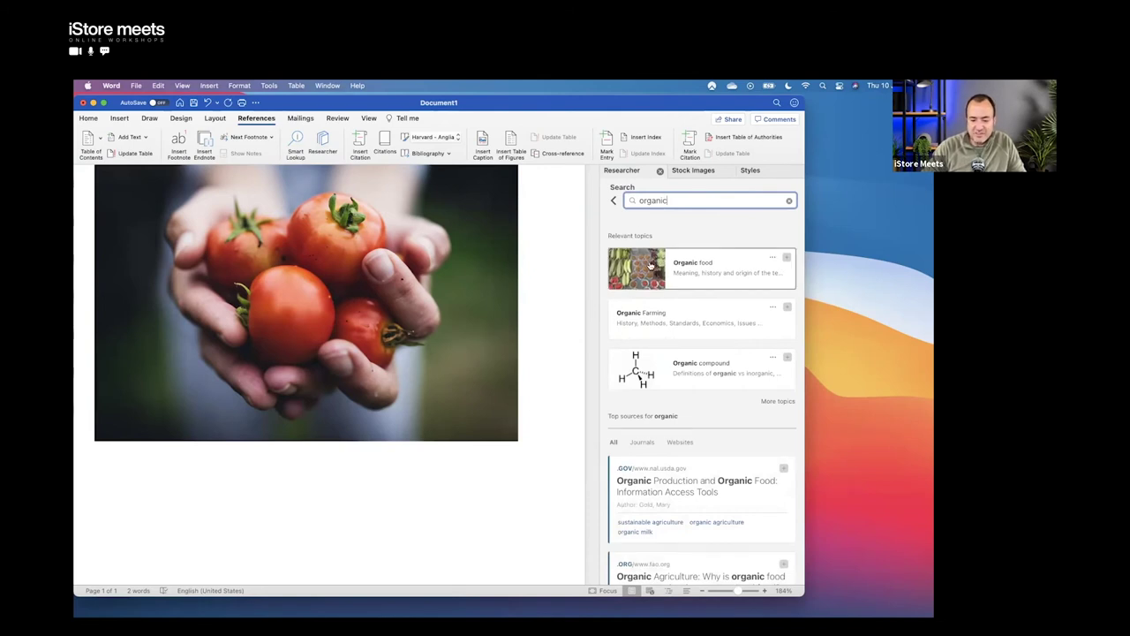
Step: Look through the Researcher sources for "organic", comparing the journal articles with the websites
{"action": "scroll", "coordinate": [648, 289], "scroll_direction": "down", "scroll_amount": 1}
{"action": "scroll", "coordinate": [647, 289], "scroll_direction": "down", "scroll_amount": 5}
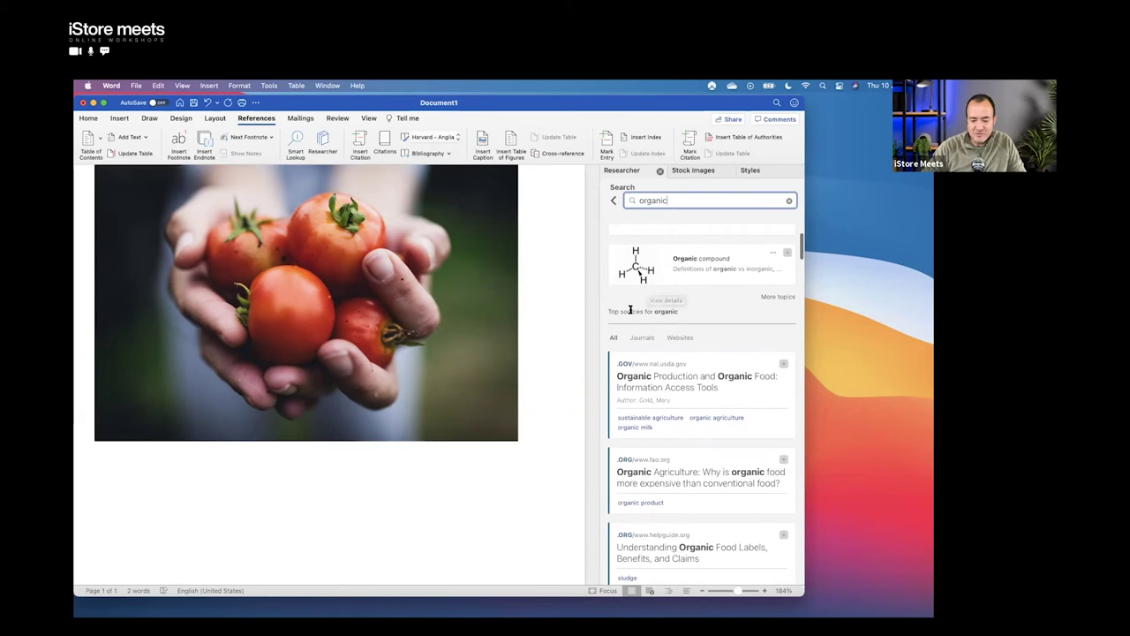
{"action": "left_click", "coordinate": [642, 338]}
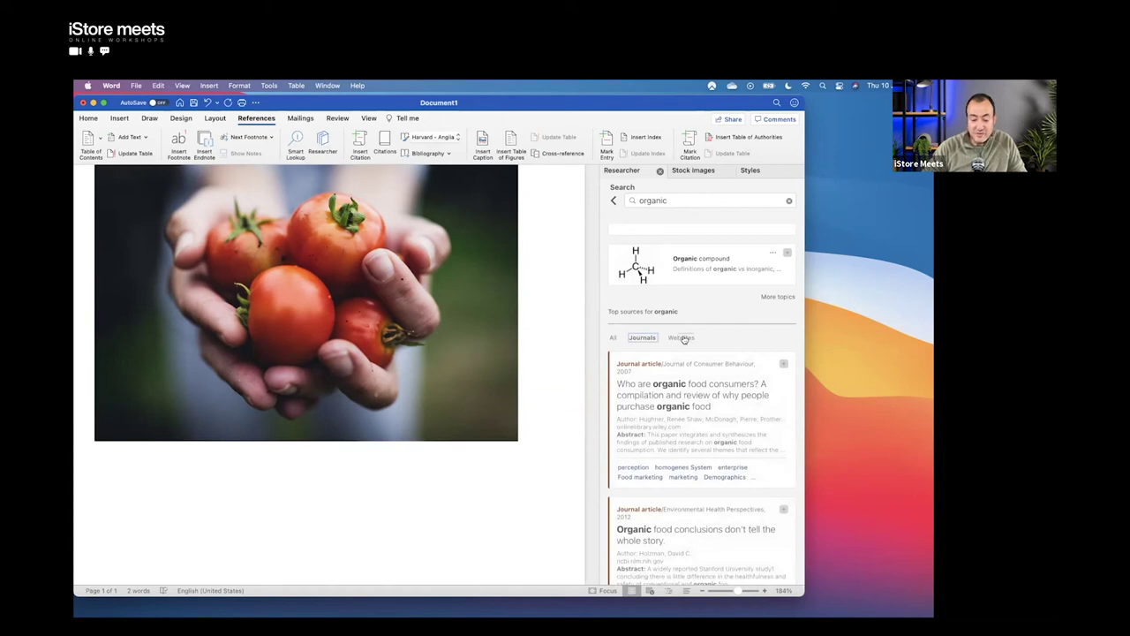
{"action": "left_click", "coordinate": [681, 338]}
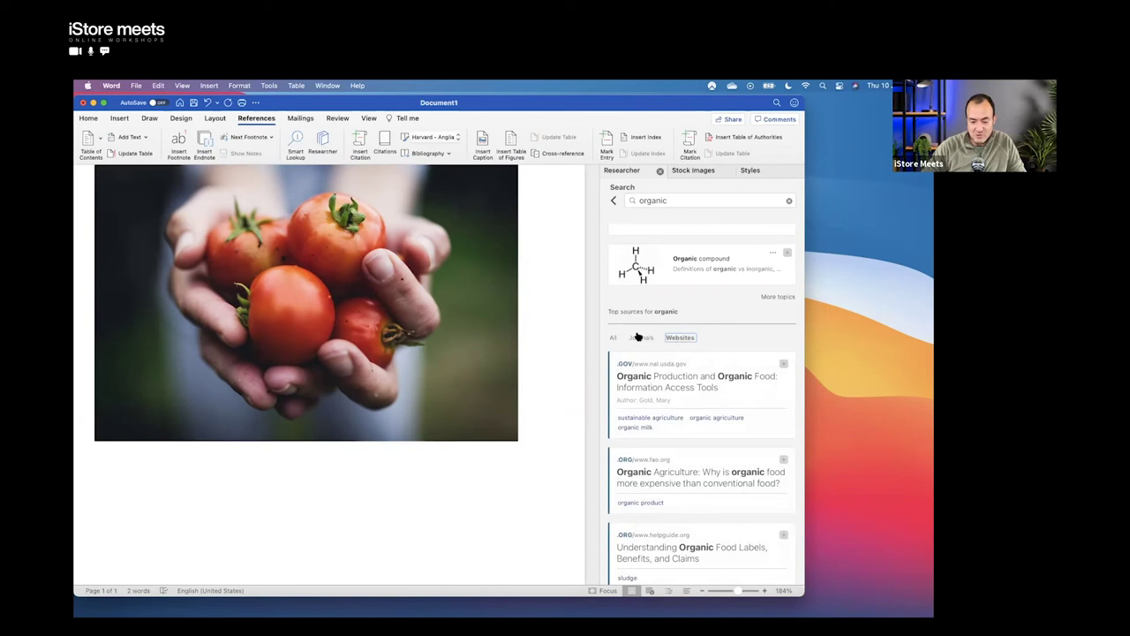
{"action": "left_click", "coordinate": [642, 337]}
{"action": "scroll", "coordinate": [680, 326], "scroll_direction": "up", "scroll_amount": 3}
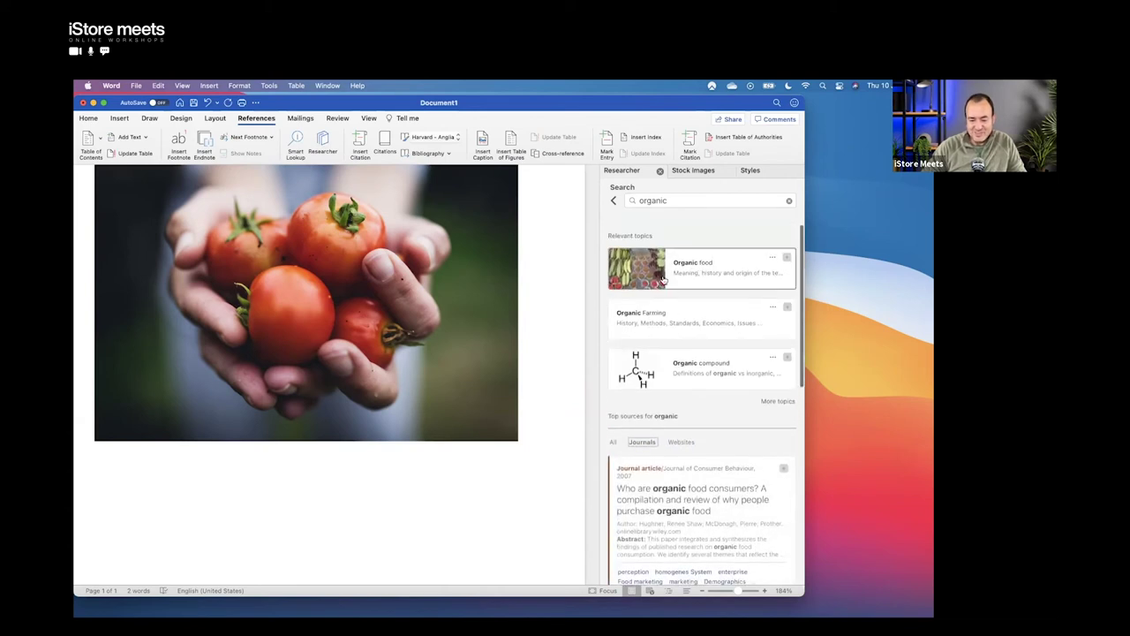
Step: Open the Organic food topic in Researcher and read its full overview and history text
{"action": "left_click", "coordinate": [642, 272]}
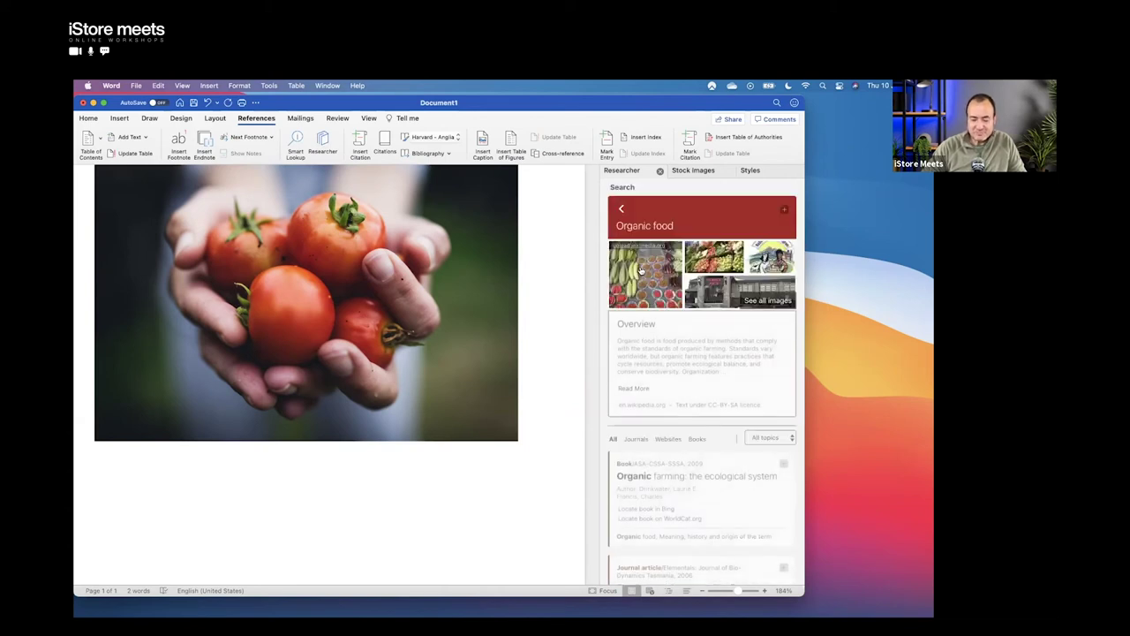
{"action": "left_click", "coordinate": [633, 388]}
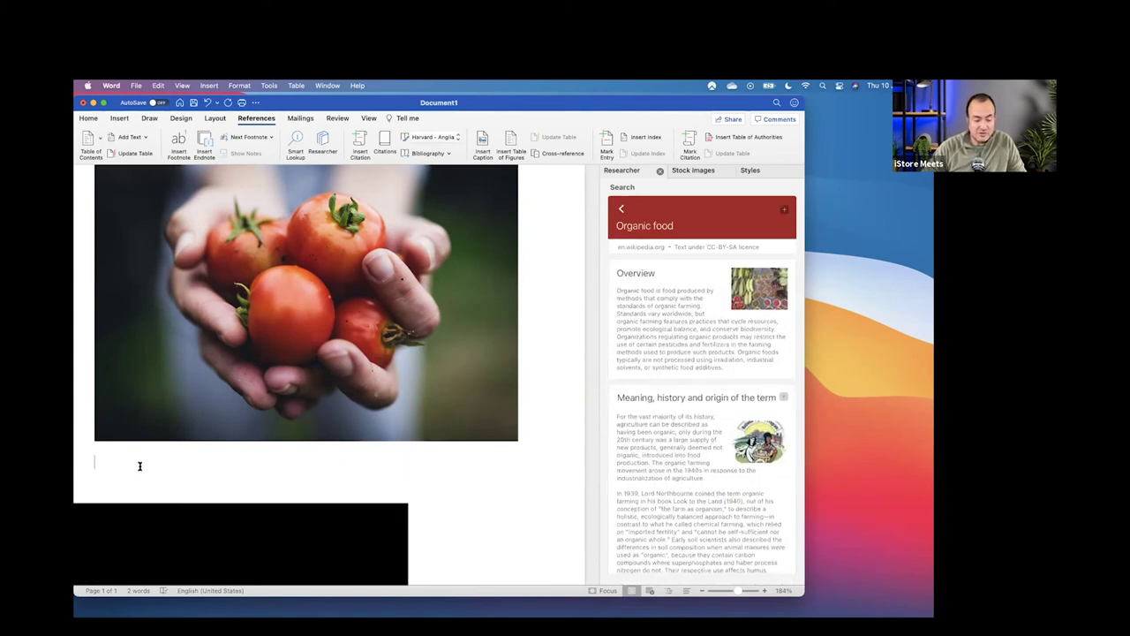
{"action": "scroll", "coordinate": [694, 371], "scroll_direction": "down", "scroll_amount": 3}
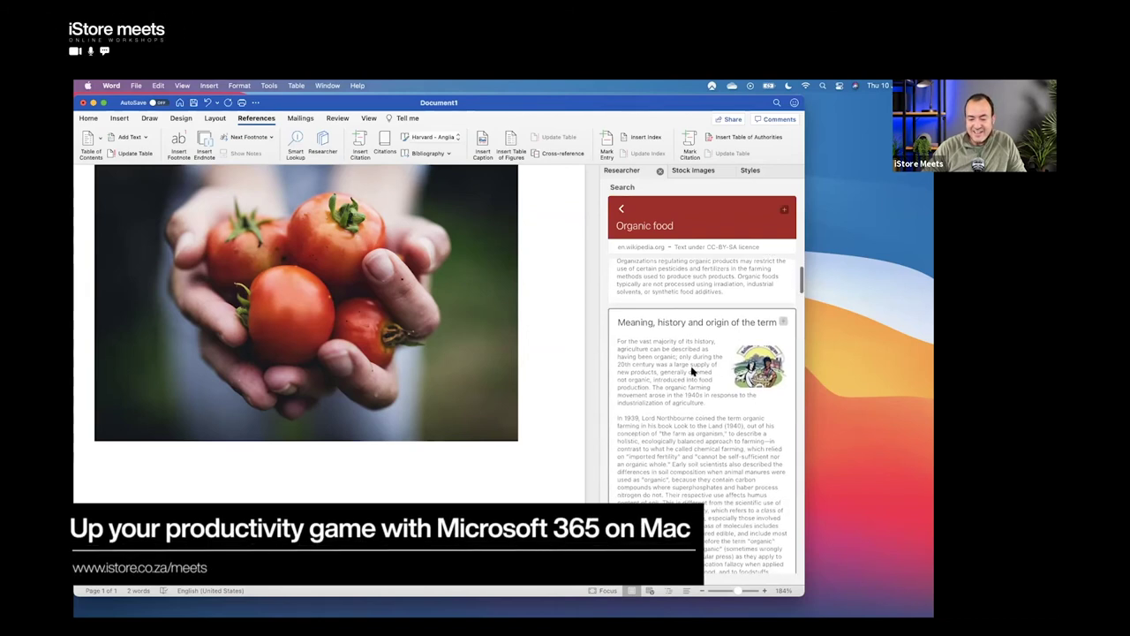
Step: Add and cite the first paragraph of "Meaning, history and origin of the term" from Researcher, then start a new line below the citation
{"action": "left_click_drag", "start_coordinate": [618, 340], "coordinate": [710, 402]}
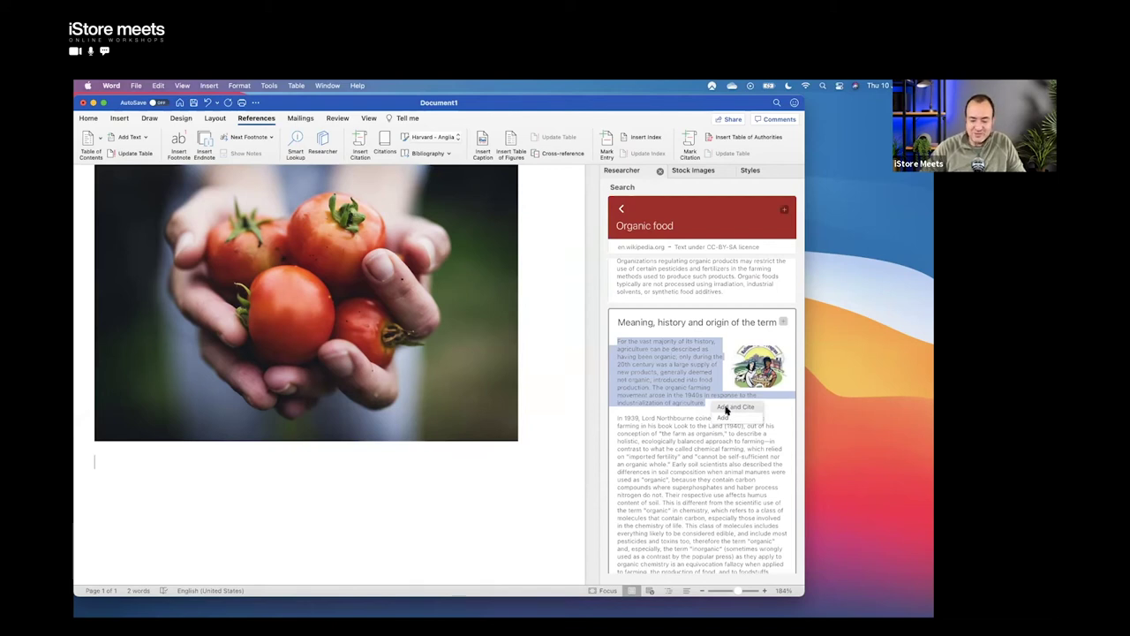
{"action": "left_click", "coordinate": [726, 408]}
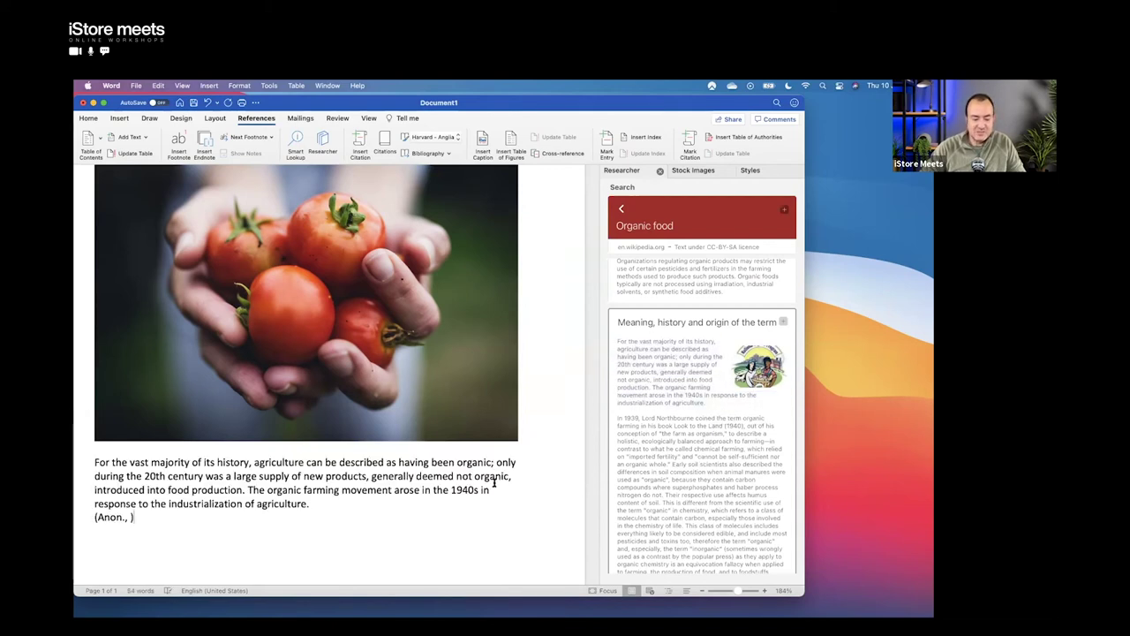
{"action": "key", "text": "Return"}
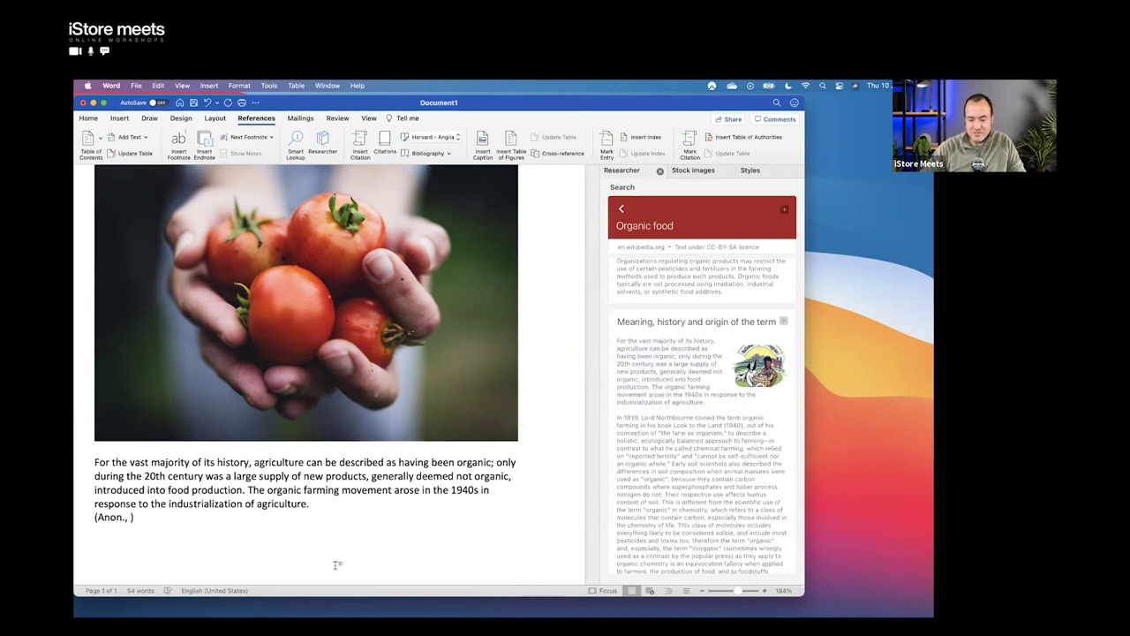
Step: Add and cite the Researcher paragraph beginning "In the industrial era, organic gardening" below the first citation
{"action": "scroll", "coordinate": [667, 462], "scroll_direction": "down", "scroll_amount": 6}
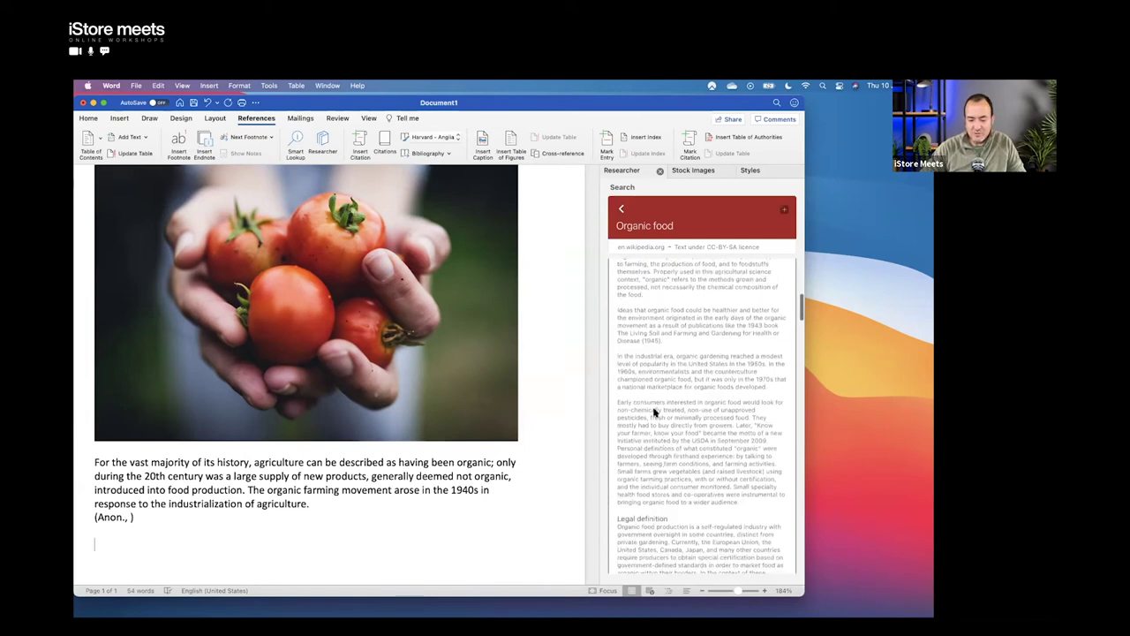
{"action": "left_click_drag", "start_coordinate": [618, 356], "coordinate": [768, 395]}
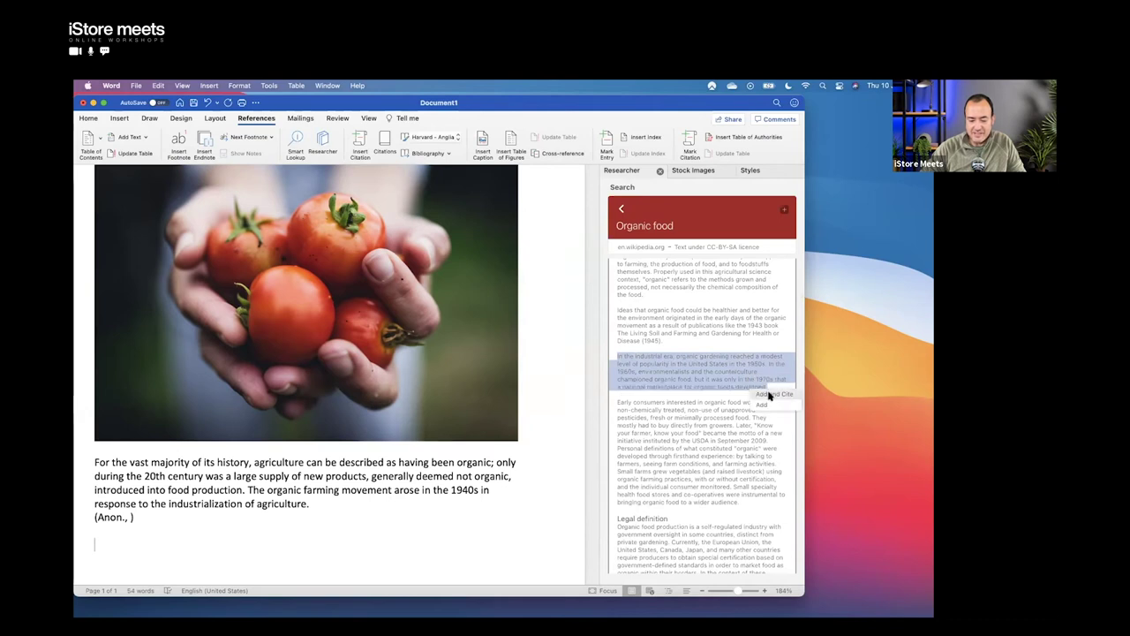
{"action": "left_click", "coordinate": [769, 395]}
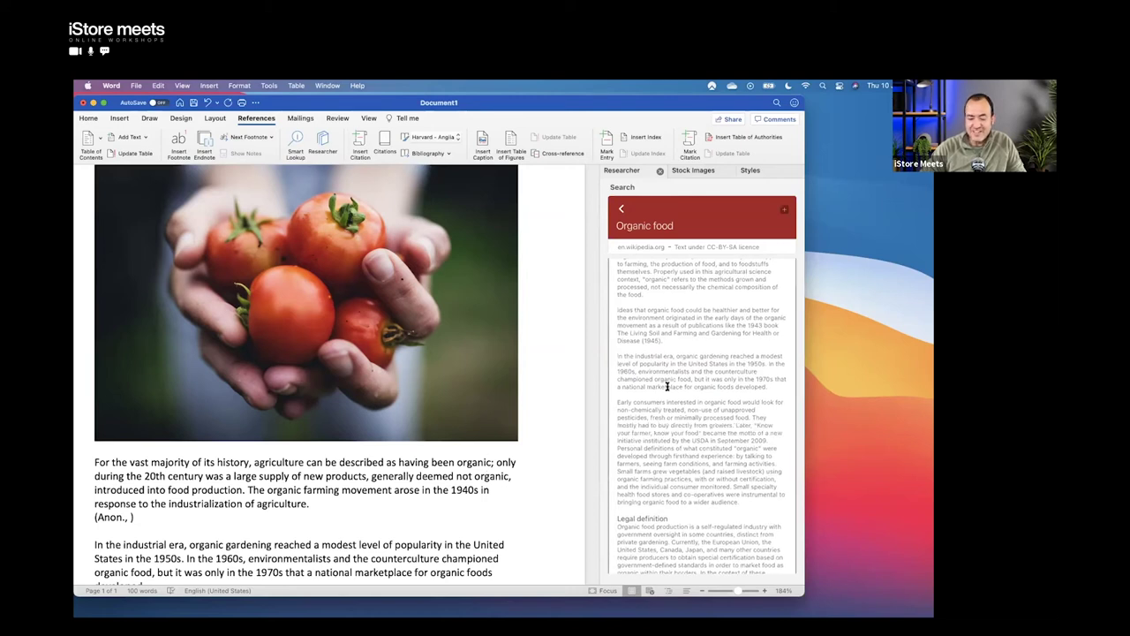
Step: Insert a Works Cited list below the second citation after blank lines, and check the available citation styles
{"action": "scroll", "coordinate": [691, 418], "scroll_direction": "down", "scroll_amount": 6}
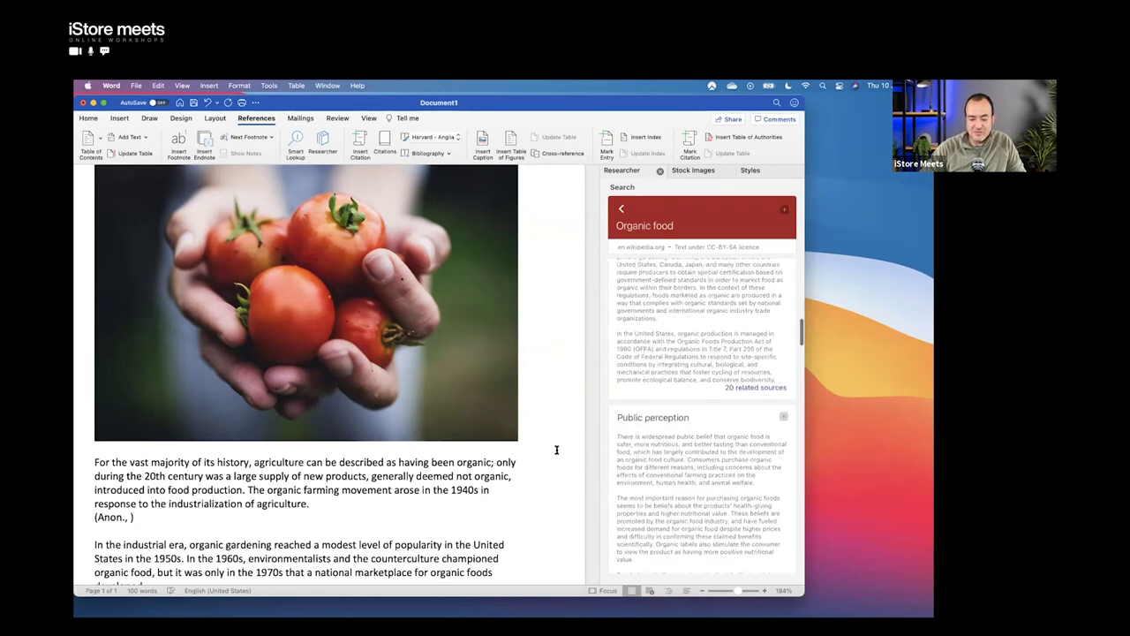
{"action": "scroll", "coordinate": [557, 449], "scroll_direction": "down", "scroll_amount": 2}
{"action": "scroll", "coordinate": [556, 449], "scroll_direction": "down", "scroll_amount": 3}
{"action": "key", "text": "Return"}
{"action": "key", "text": "Return"}
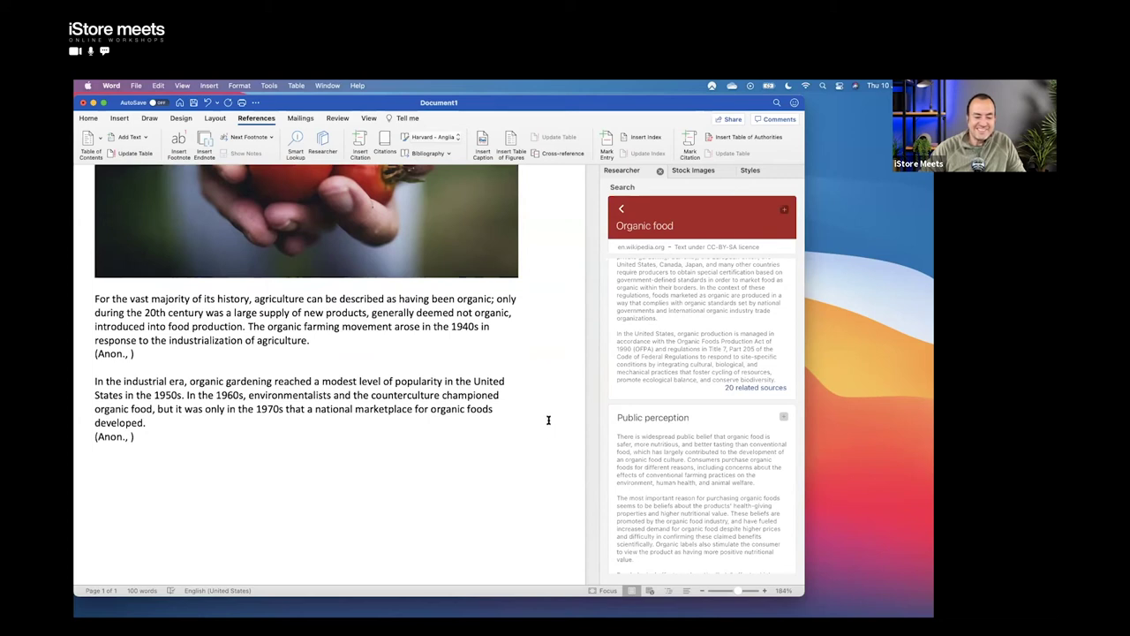
{"action": "left_click", "coordinate": [434, 139]}
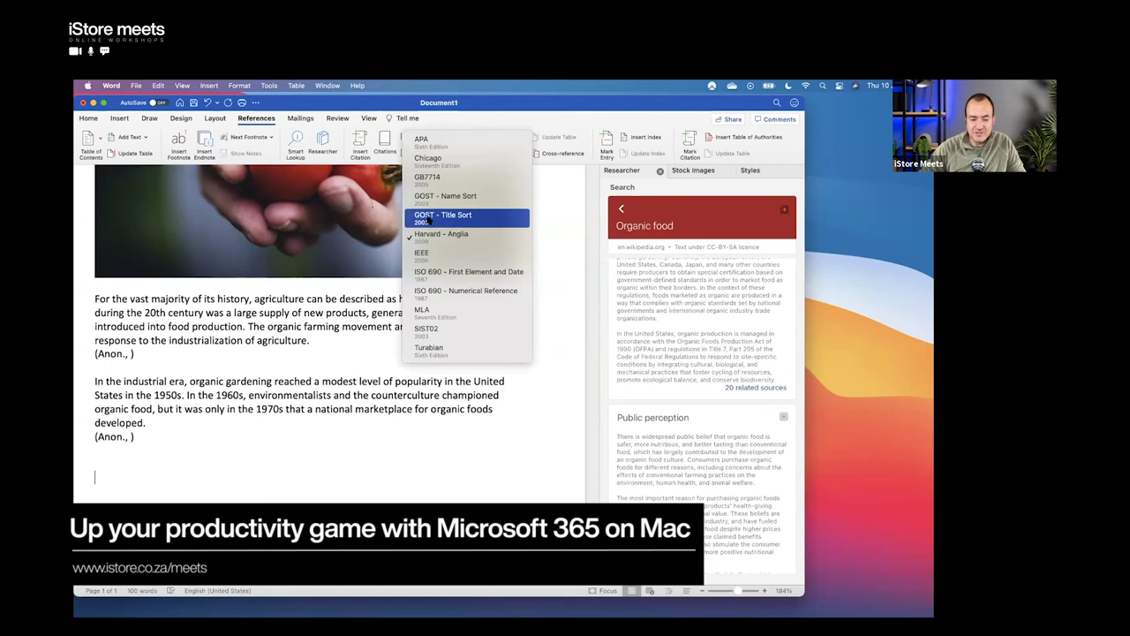
{"action": "left_click", "coordinate": [476, 121]}
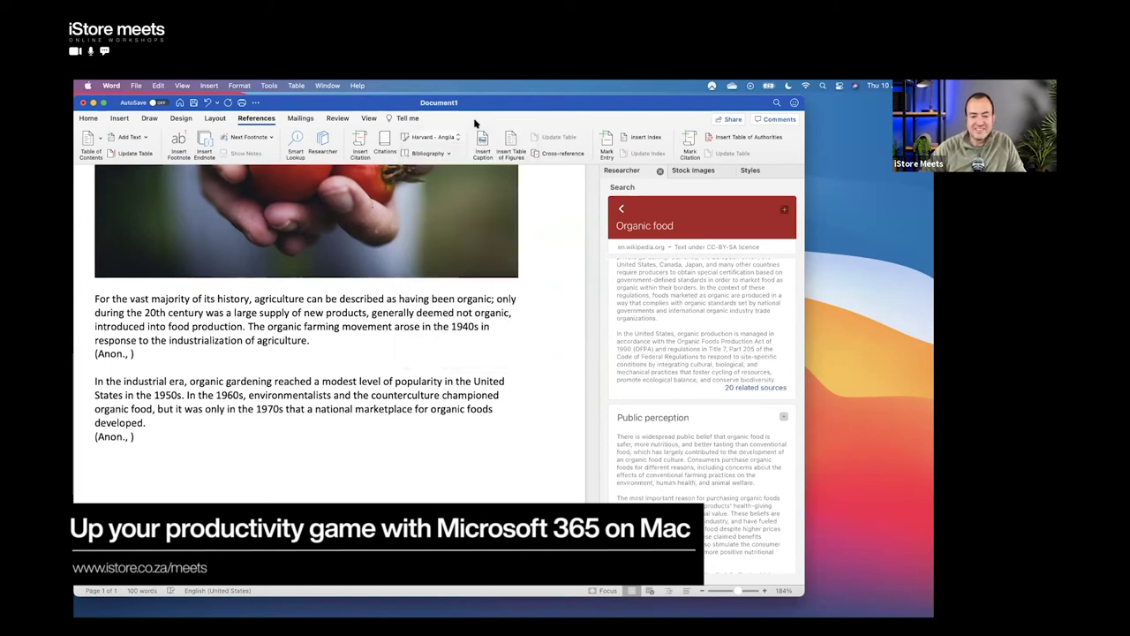
{"action": "left_click", "coordinate": [446, 155]}
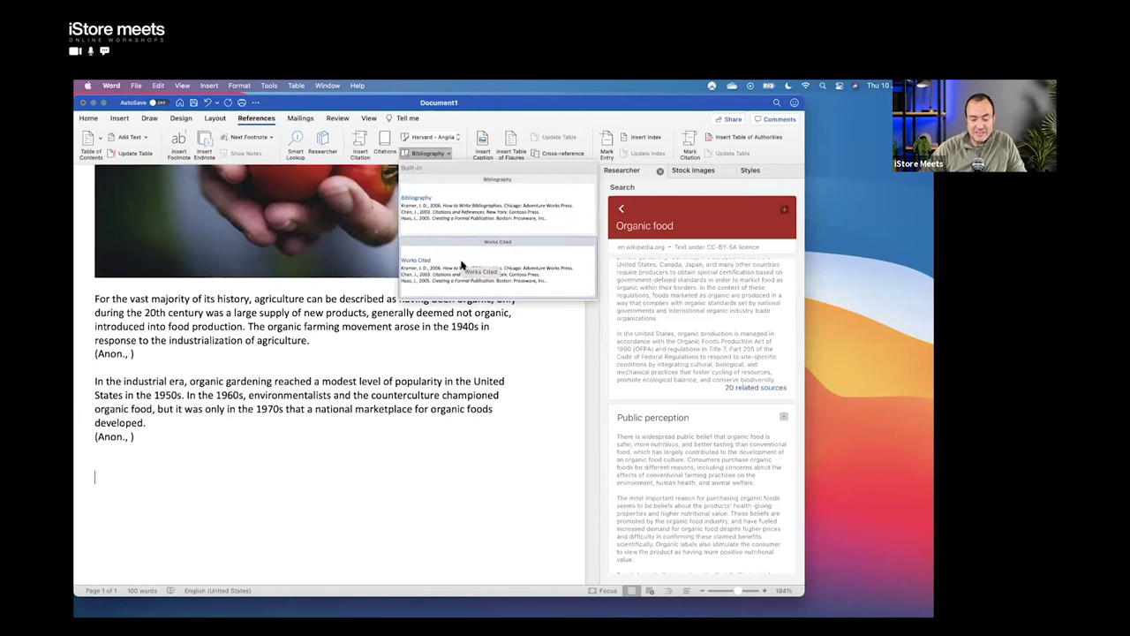
{"action": "left_click", "coordinate": [507, 273]}
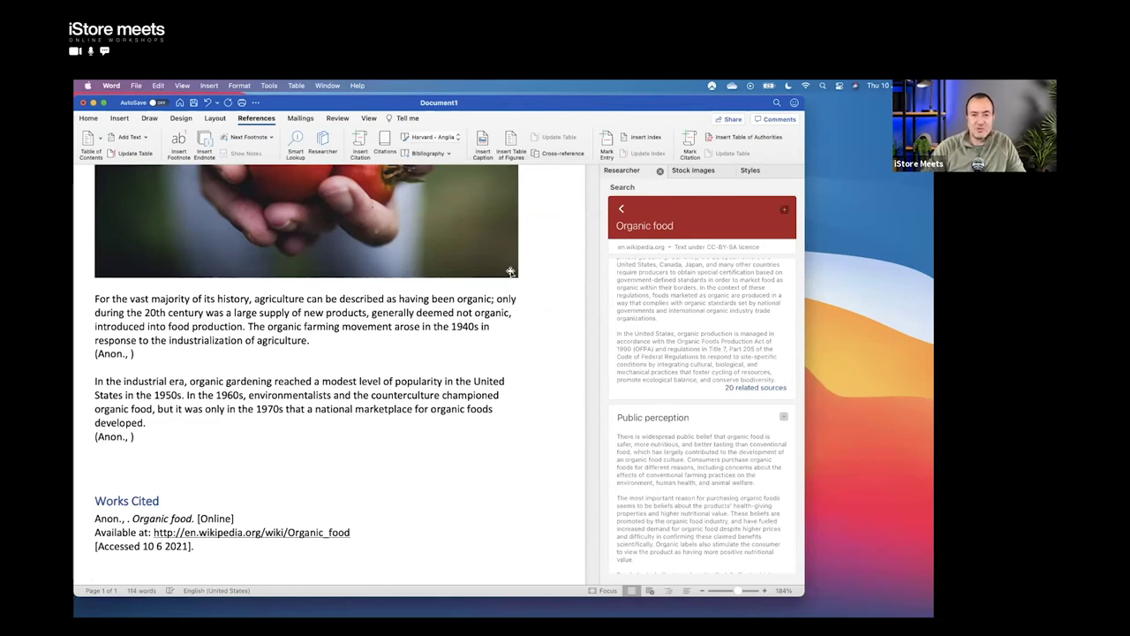
{"action": "left_click", "coordinate": [449, 138]}
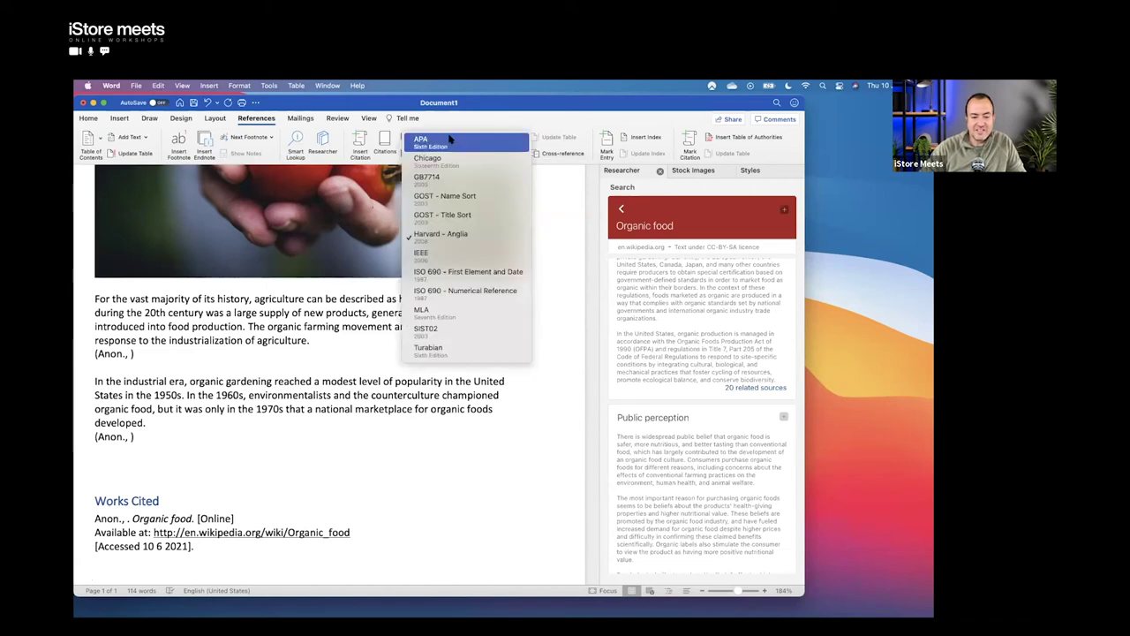
{"action": "left_click", "coordinate": [458, 121]}
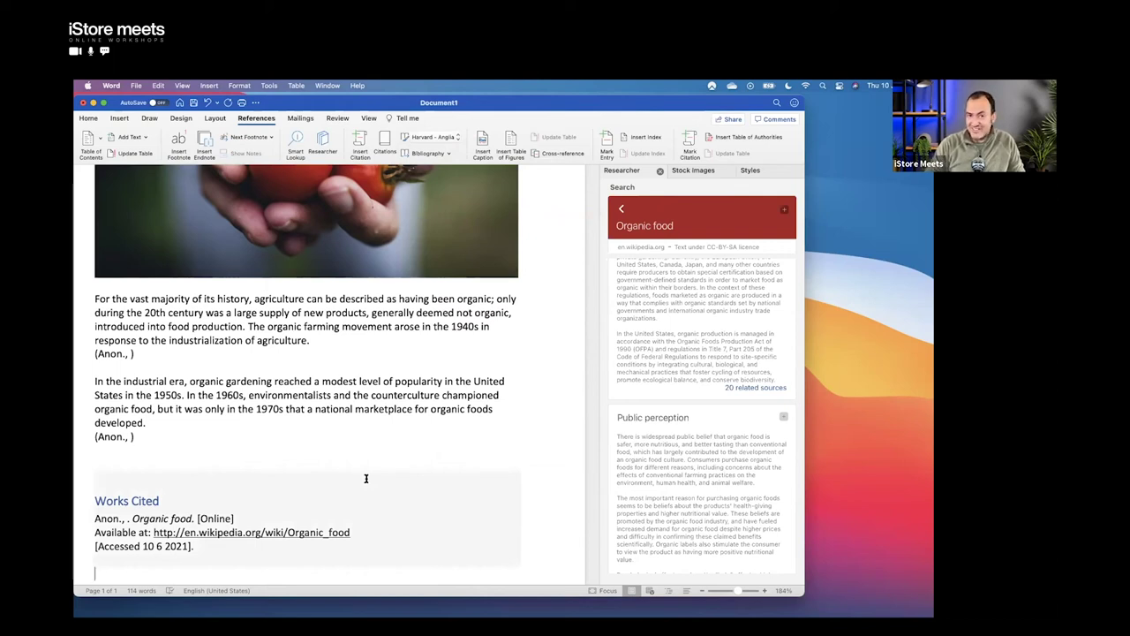
Step: Delete the industrial-era paragraph, its citation and the Works Cited list
{"action": "scroll", "coordinate": [335, 504], "scroll_direction": "down", "scroll_amount": 1}
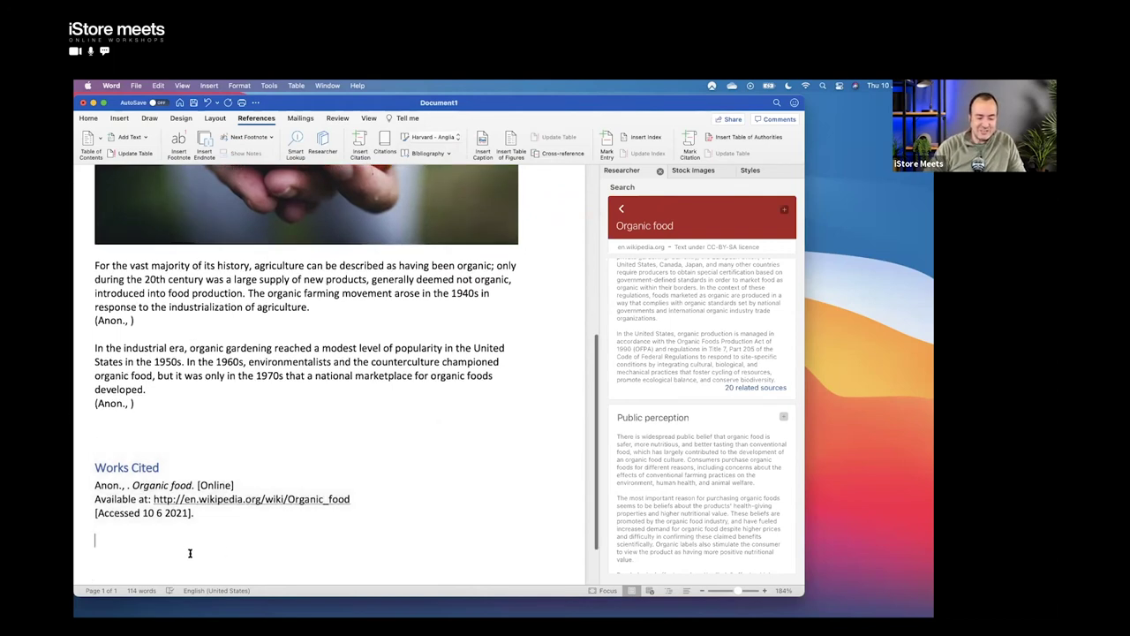
{"action": "left_click_drag", "start_coordinate": [189, 553], "coordinate": [93, 350]}
{"action": "key", "text": "BackSpace"}
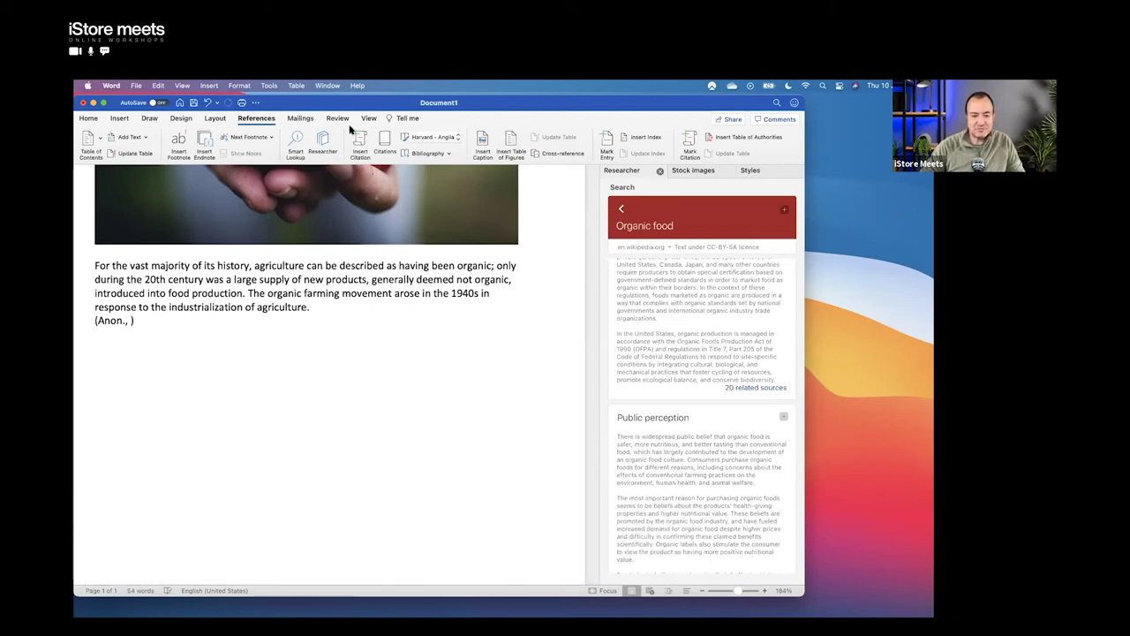
Step: Dictate "This is a test for me to dictate to word on my assignment on organic foods" below the citation and close dictation
{"action": "left_click", "coordinate": [89, 119]}
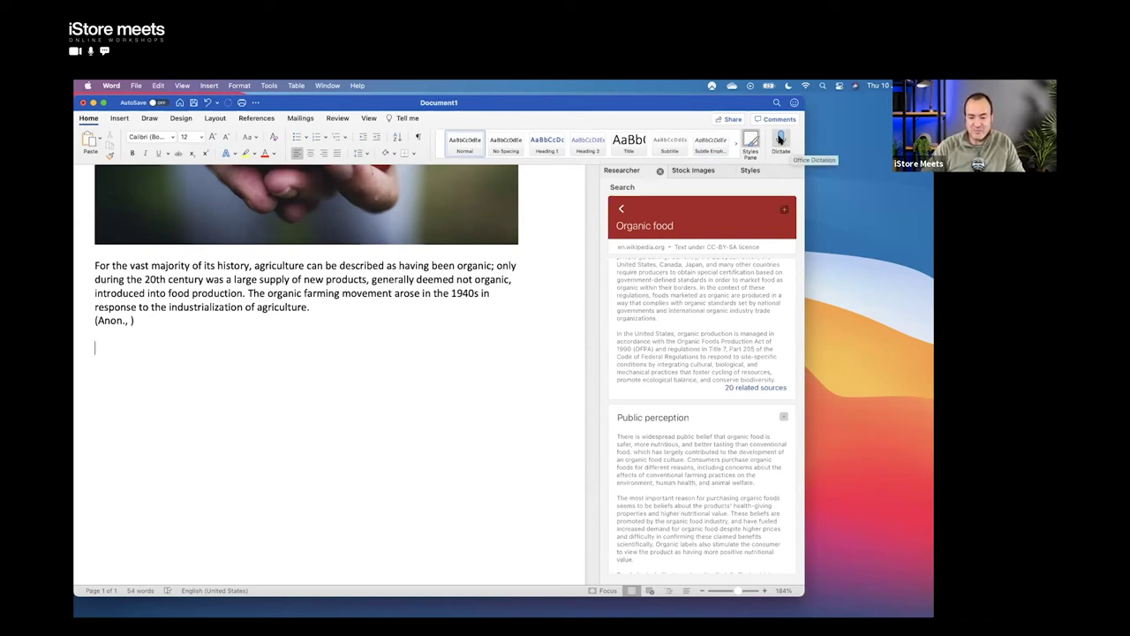
{"action": "left_click", "coordinate": [780, 138]}
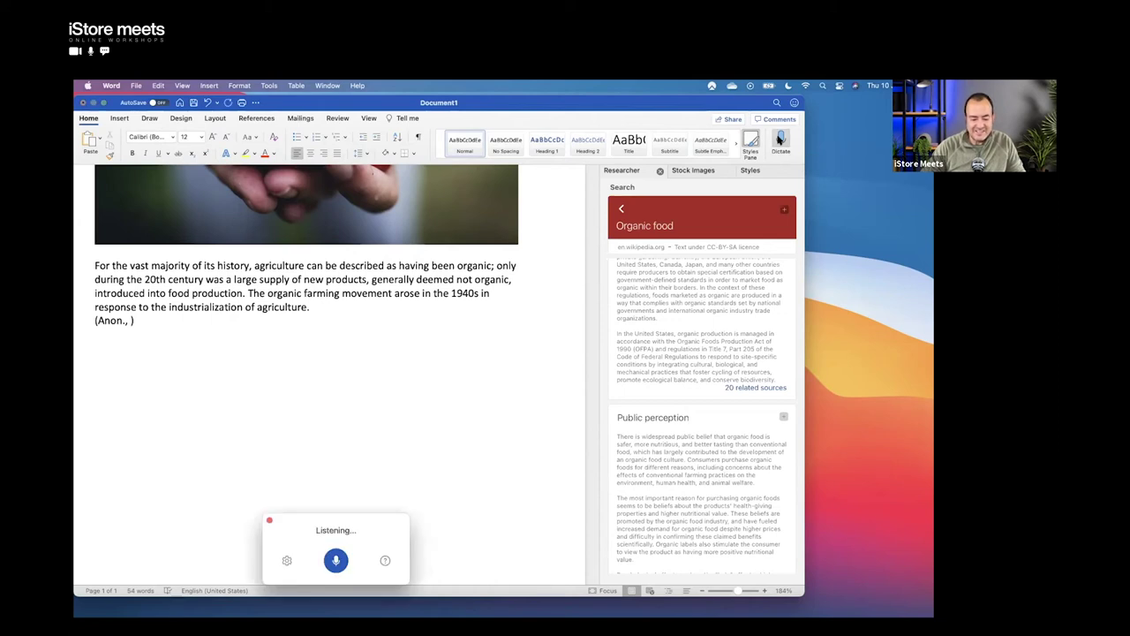
{"action": "left_click", "coordinate": [337, 559]}
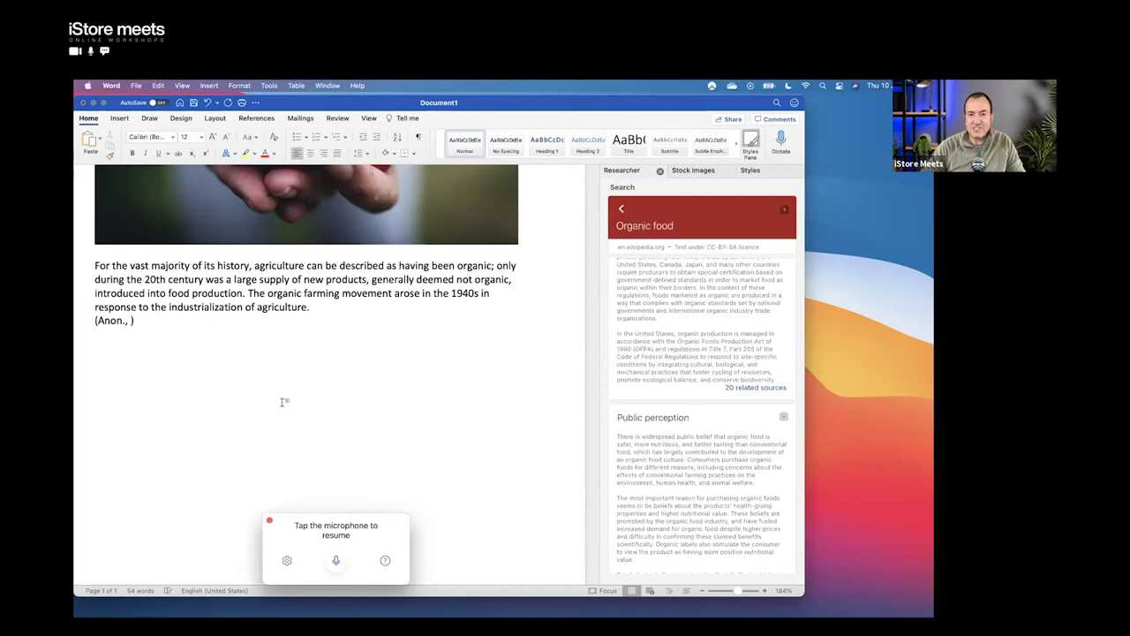
{"action": "left_click", "coordinate": [115, 355]}
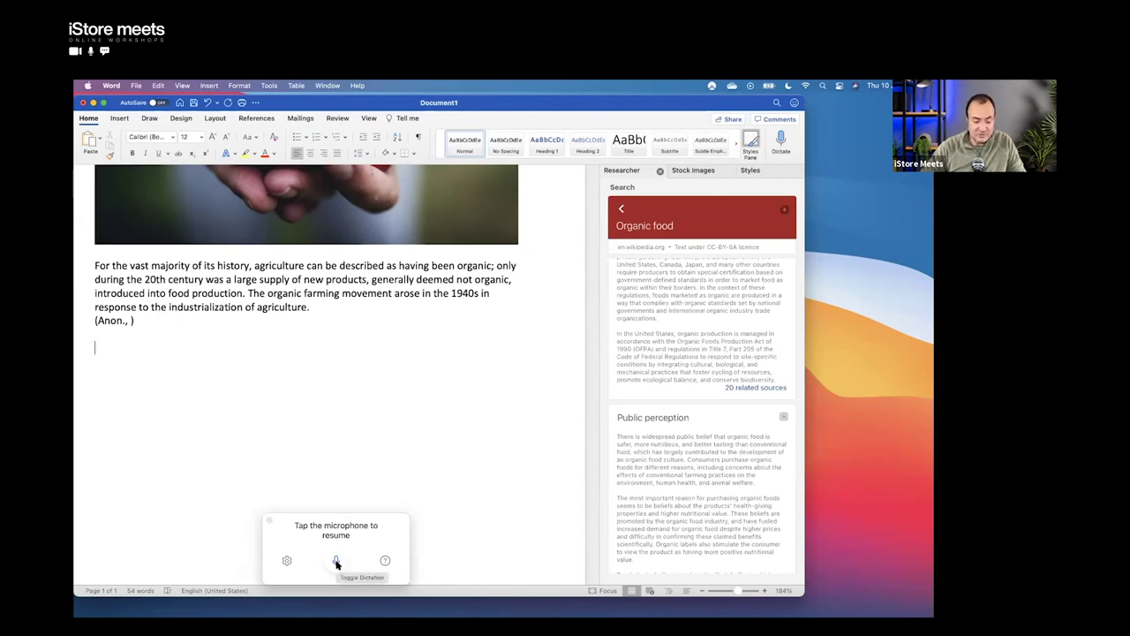
{"action": "left_click", "coordinate": [336, 561]}
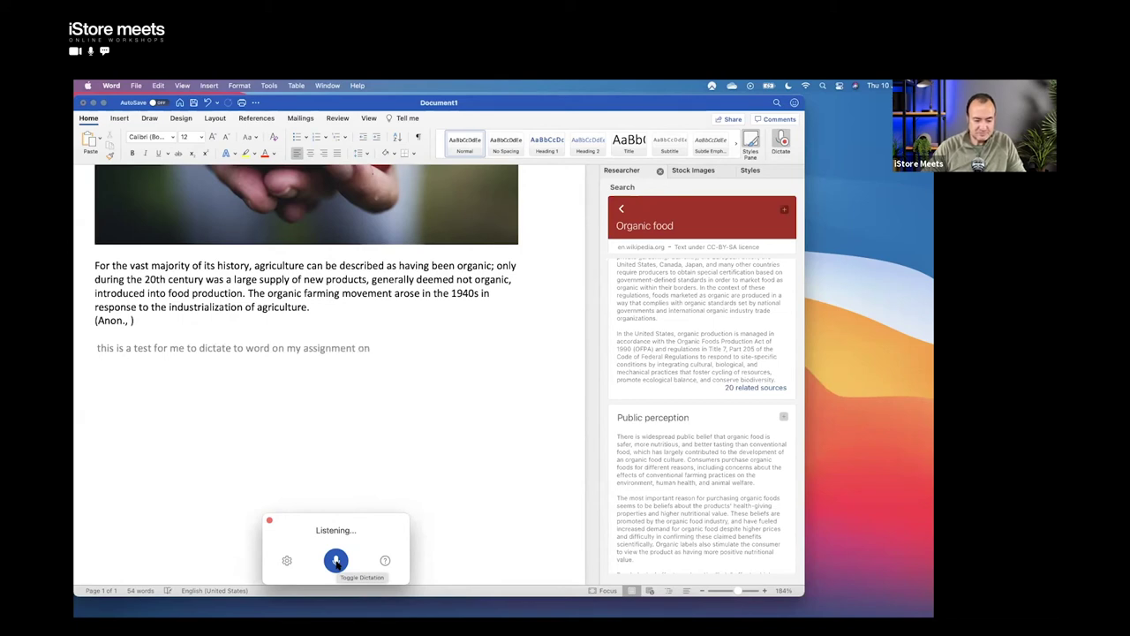
{"action": "left_click", "coordinate": [335, 562]}
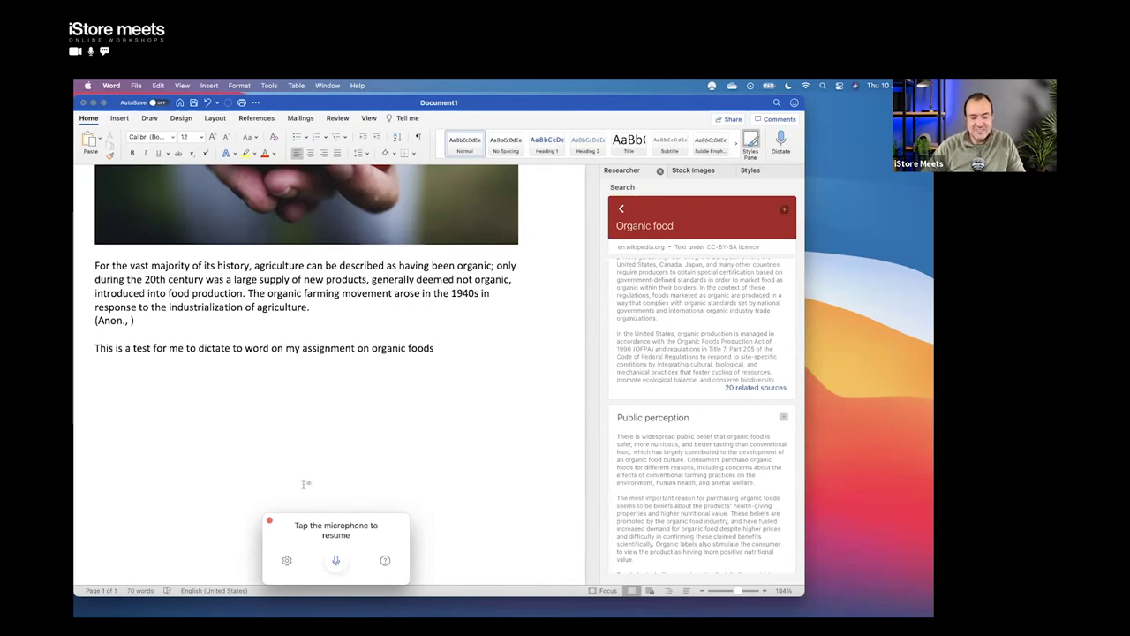
{"action": "left_click", "coordinate": [269, 519]}
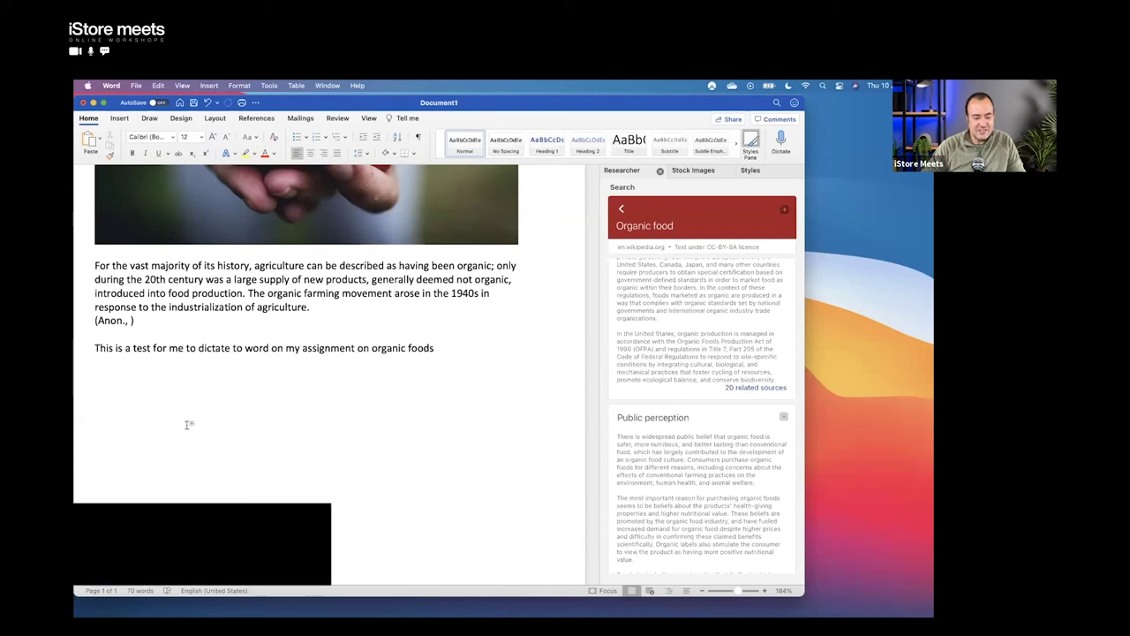
Step: Delete the dictated test sentence and the blank line it leaves
{"action": "left_click_drag", "start_coordinate": [447, 399], "coordinate": [100, 354]}
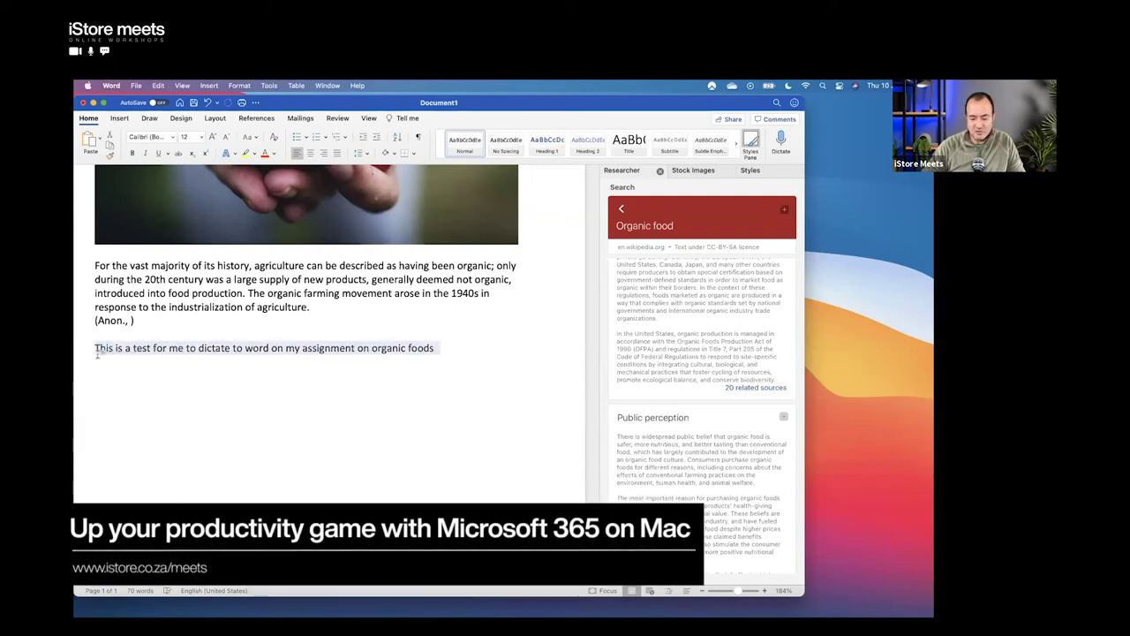
{"action": "key", "text": "BackSpace"}
{"action": "key", "text": "BackSpace"}
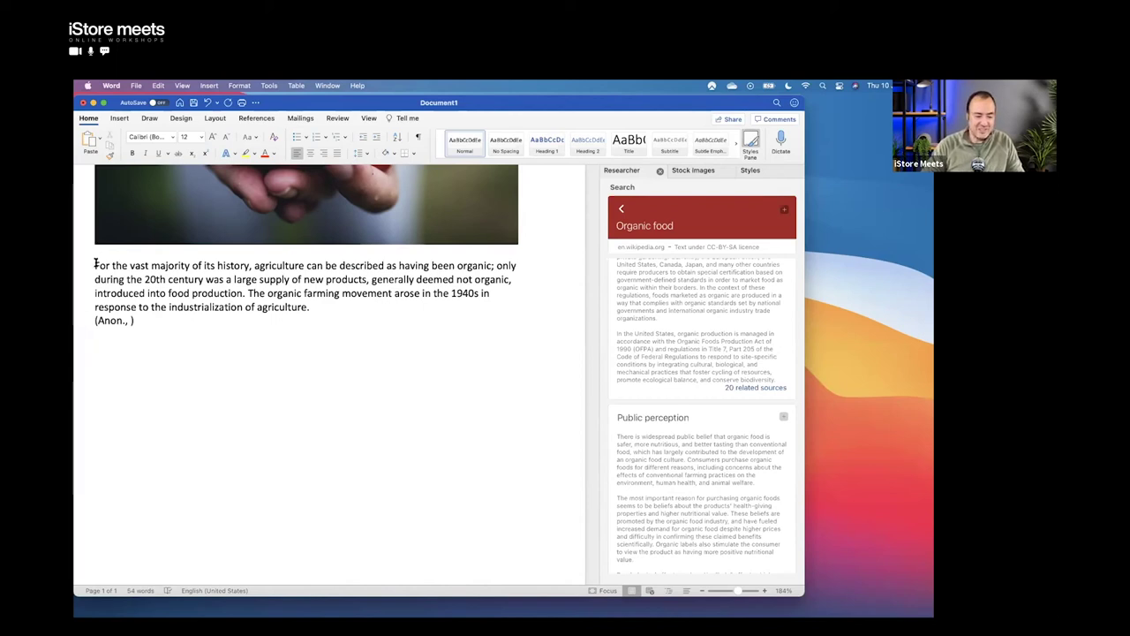
Step: Copy the paragraph beginning "For the vast majority of its history" and paste it below the citation, with blank space between
{"action": "left_click_drag", "start_coordinate": [95, 263], "coordinate": [320, 307]}
{"action": "key", "text": "super+c"}
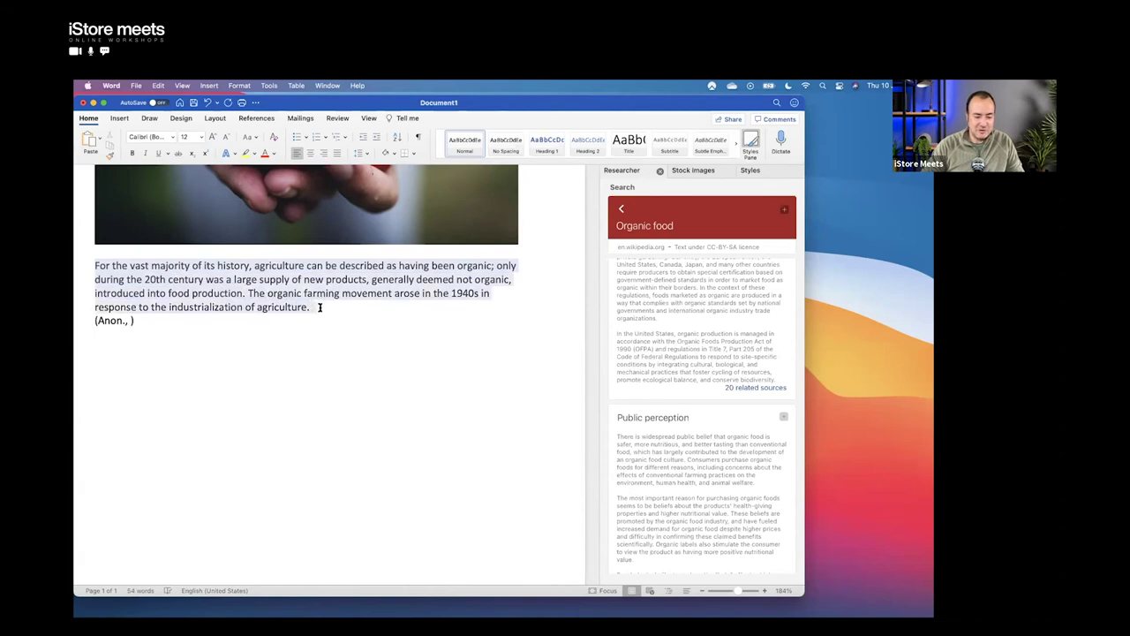
{"action": "left_click", "coordinate": [186, 322]}
{"action": "key", "text": "Return"}
{"action": "key", "text": "Return"}
{"action": "key", "text": "super+v"}
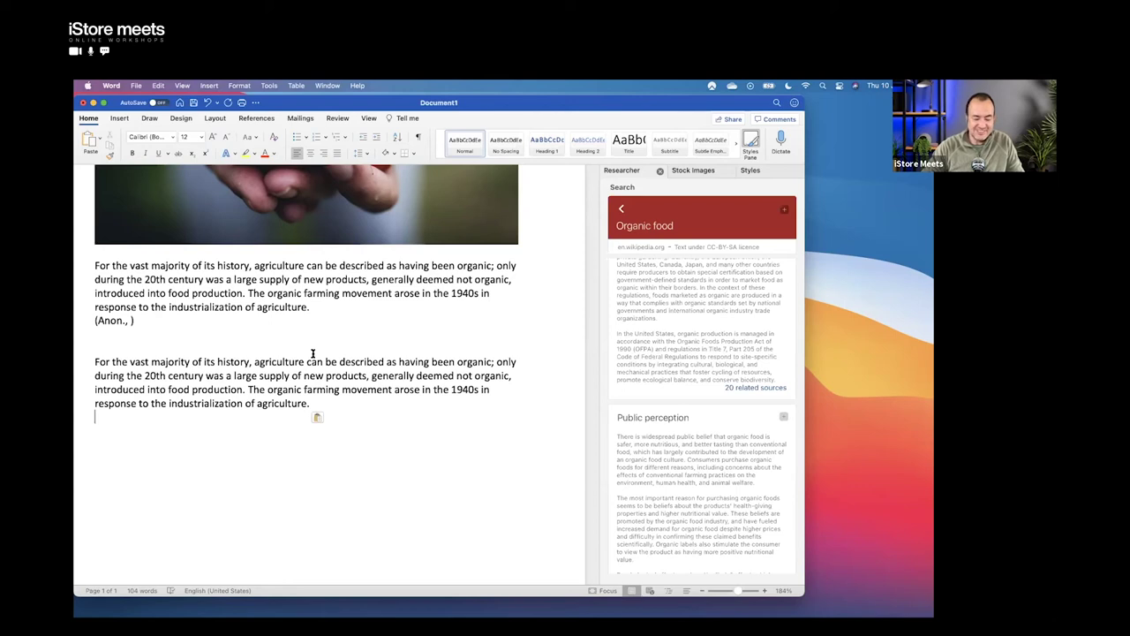
Step: Select the pasted duplicate paragraph and open it in the Translator as a selection translation
{"action": "left_click_drag", "start_coordinate": [95, 361], "coordinate": [310, 402]}
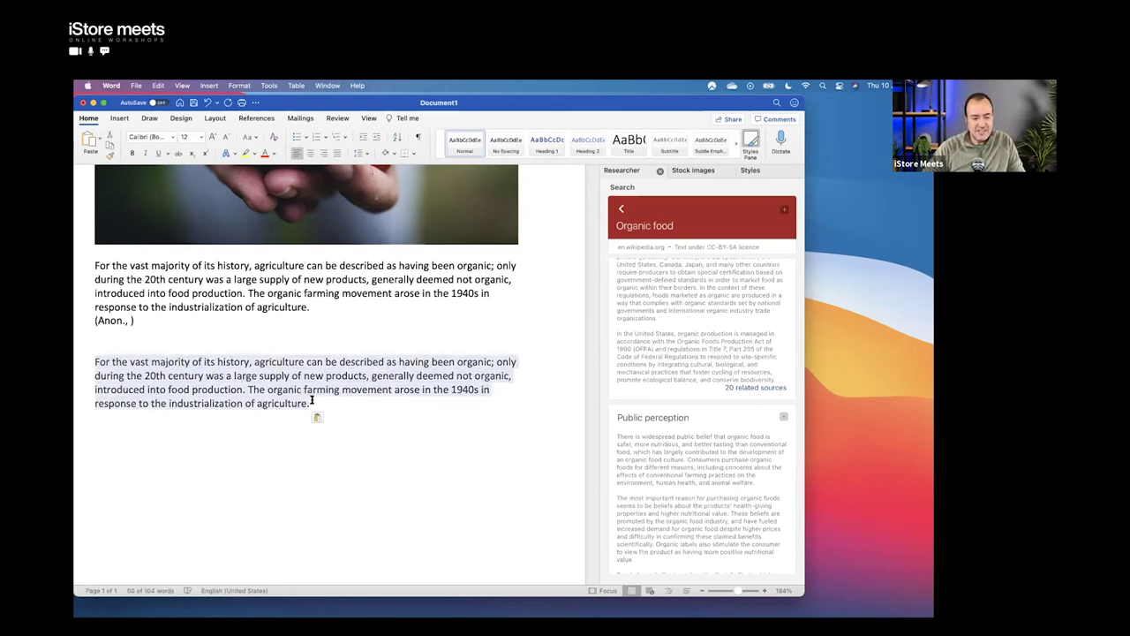
{"action": "left_click", "coordinate": [339, 118]}
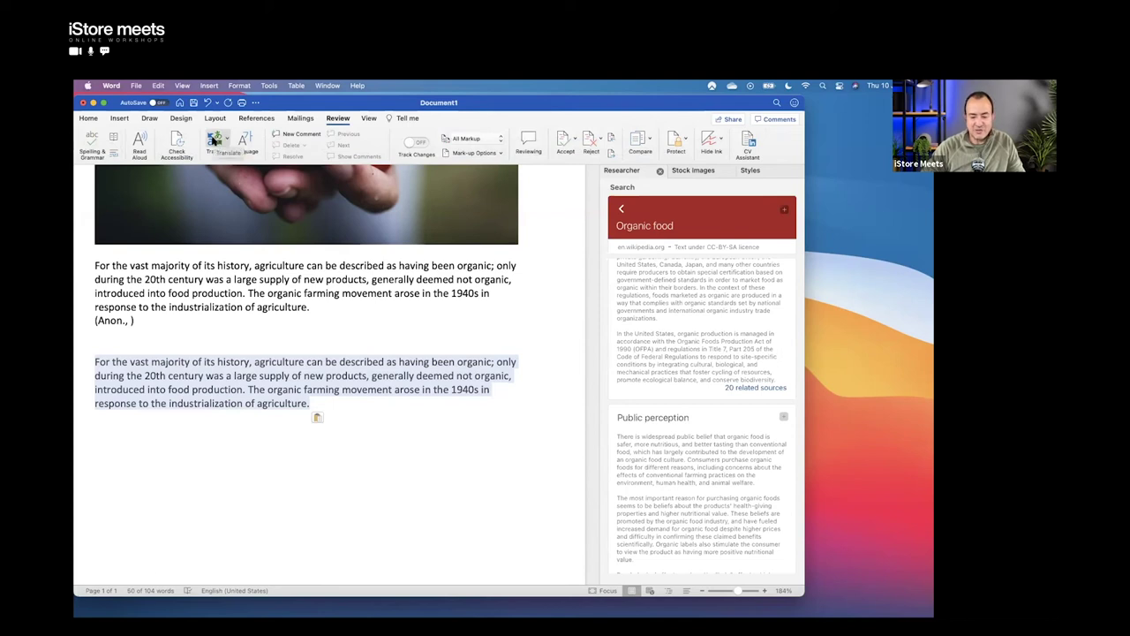
{"action": "left_click", "coordinate": [214, 140]}
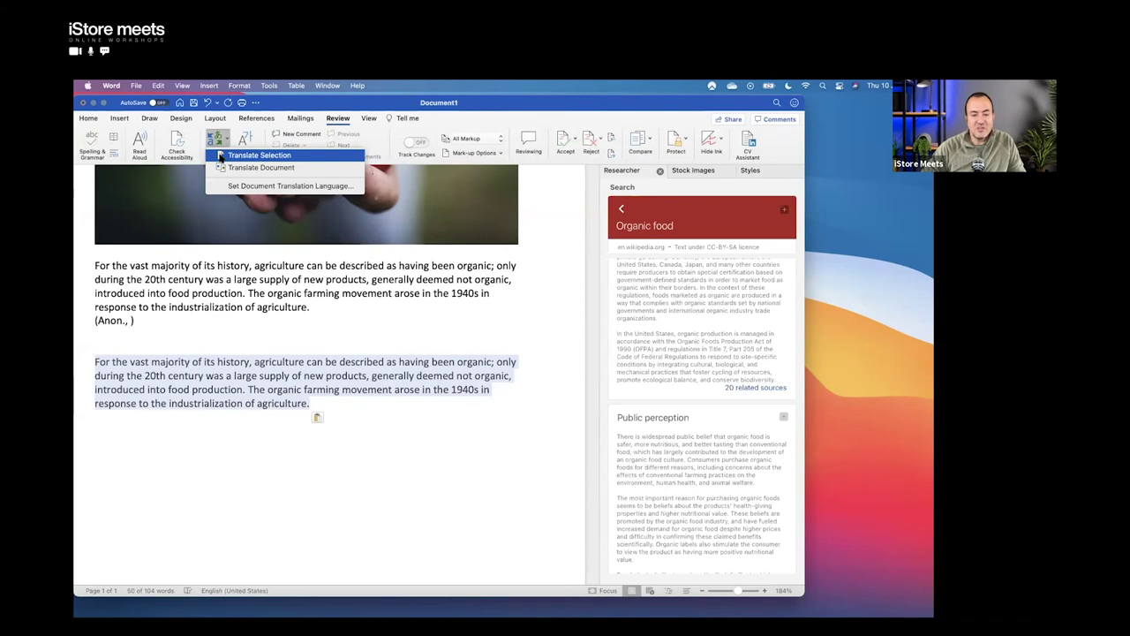
{"action": "left_click", "coordinate": [221, 155]}
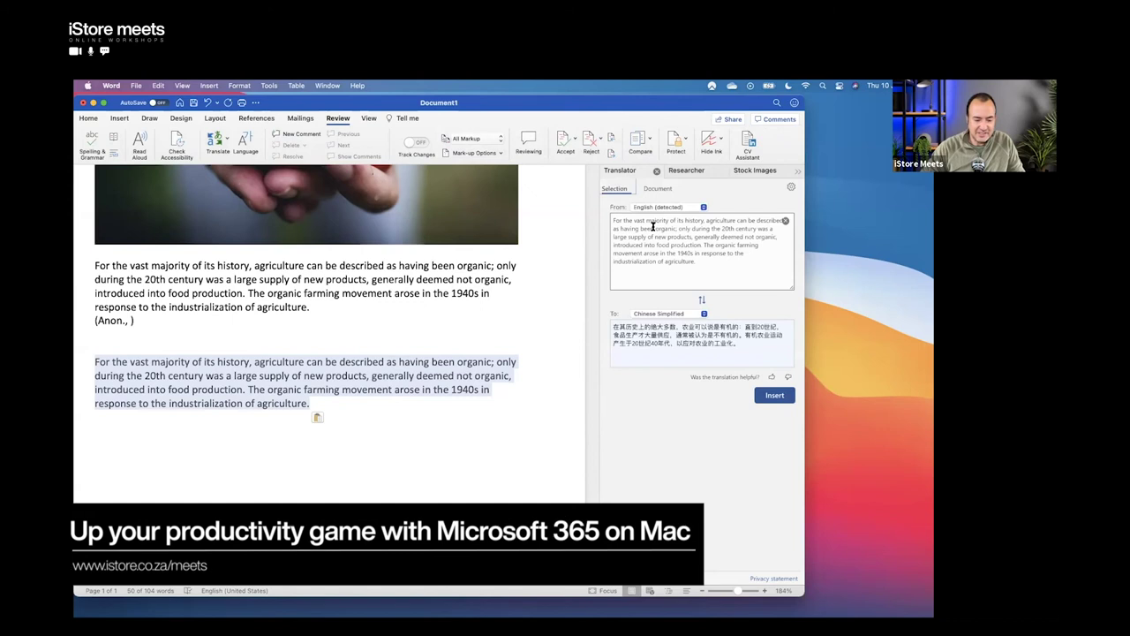
{"action": "left_click", "coordinate": [663, 265]}
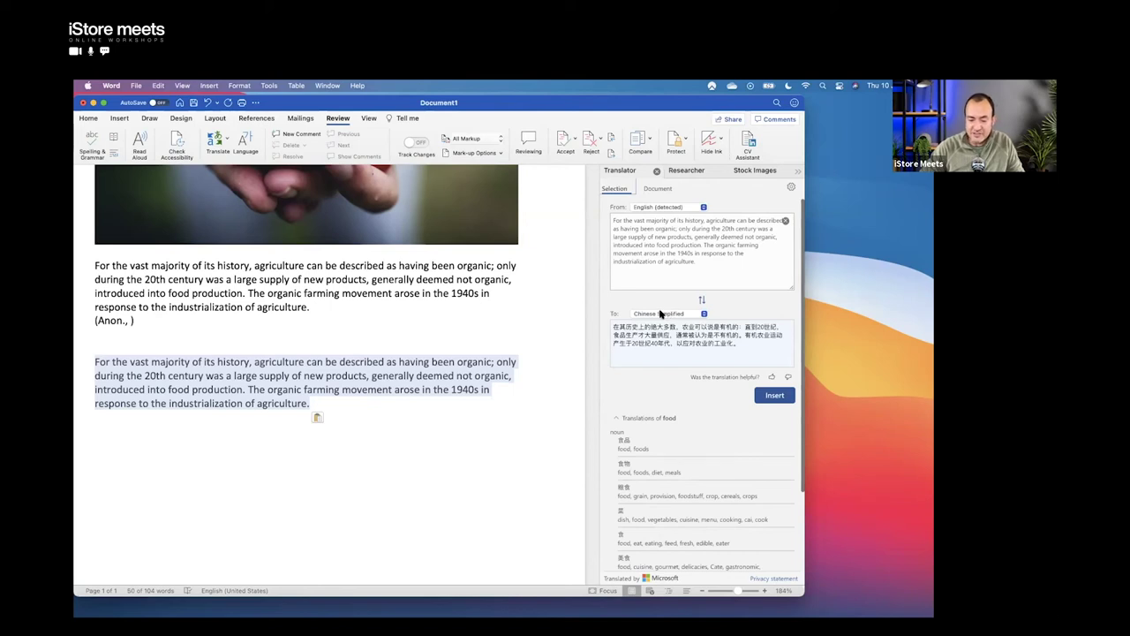
Step: Browse the Translator's available target languages and keep Chinese Simplified for the selected paragraph
{"action": "left_click", "coordinate": [665, 314]}
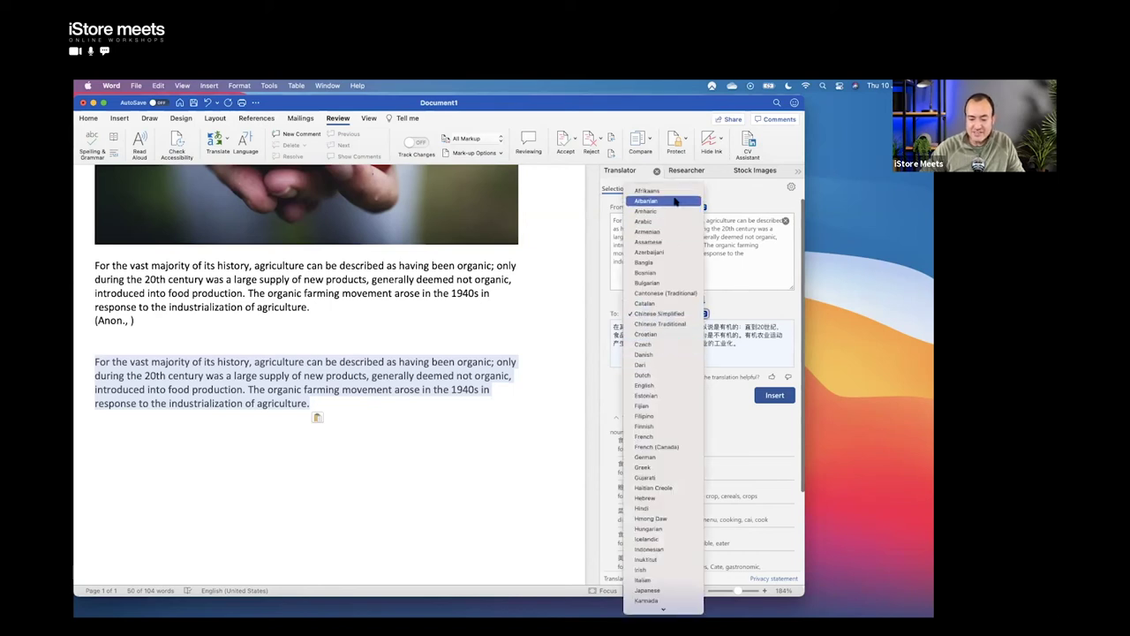
{"action": "scroll", "coordinate": [673, 426], "scroll_direction": "down", "scroll_amount": 5}
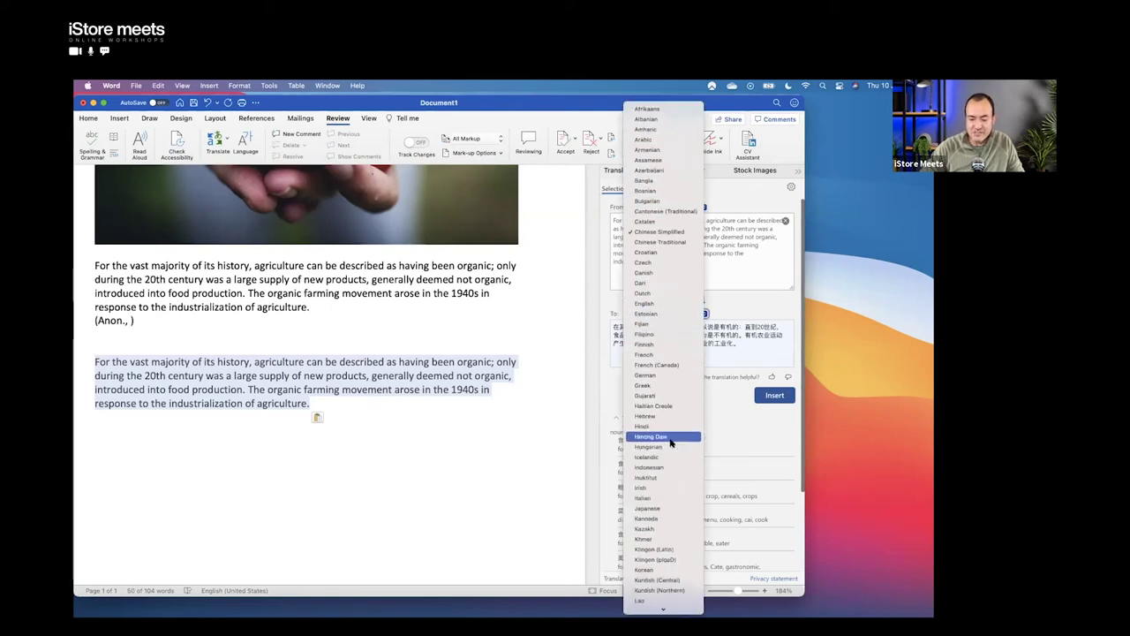
{"action": "scroll", "coordinate": [673, 461], "scroll_direction": "down", "scroll_amount": 5}
{"action": "scroll", "coordinate": [673, 460], "scroll_direction": "up", "scroll_amount": 5}
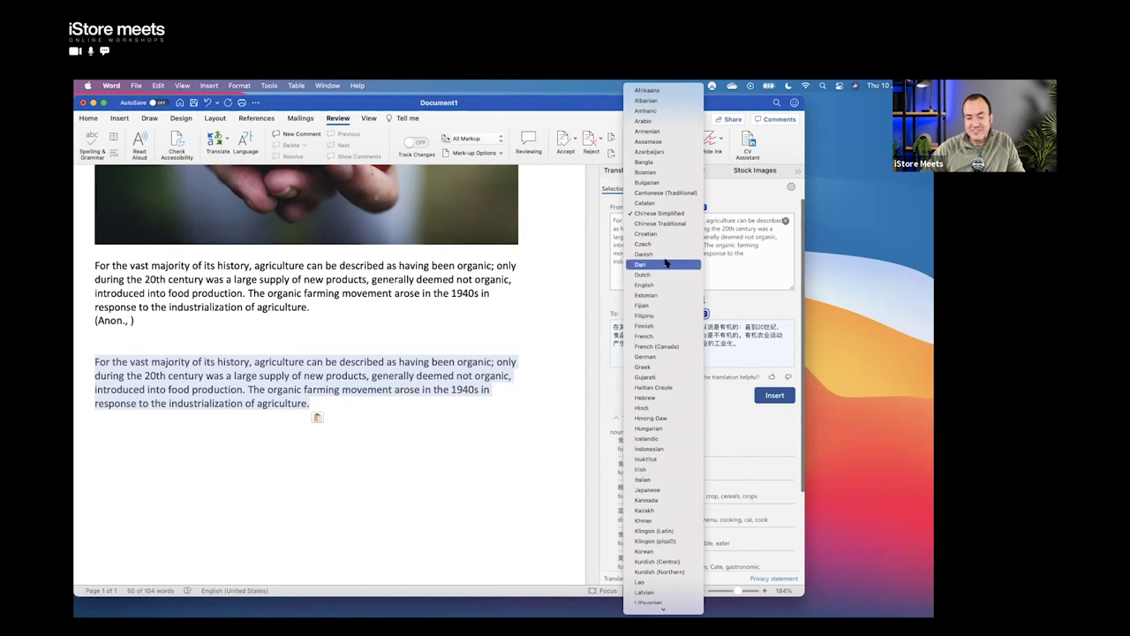
{"action": "left_click", "coordinate": [669, 216]}
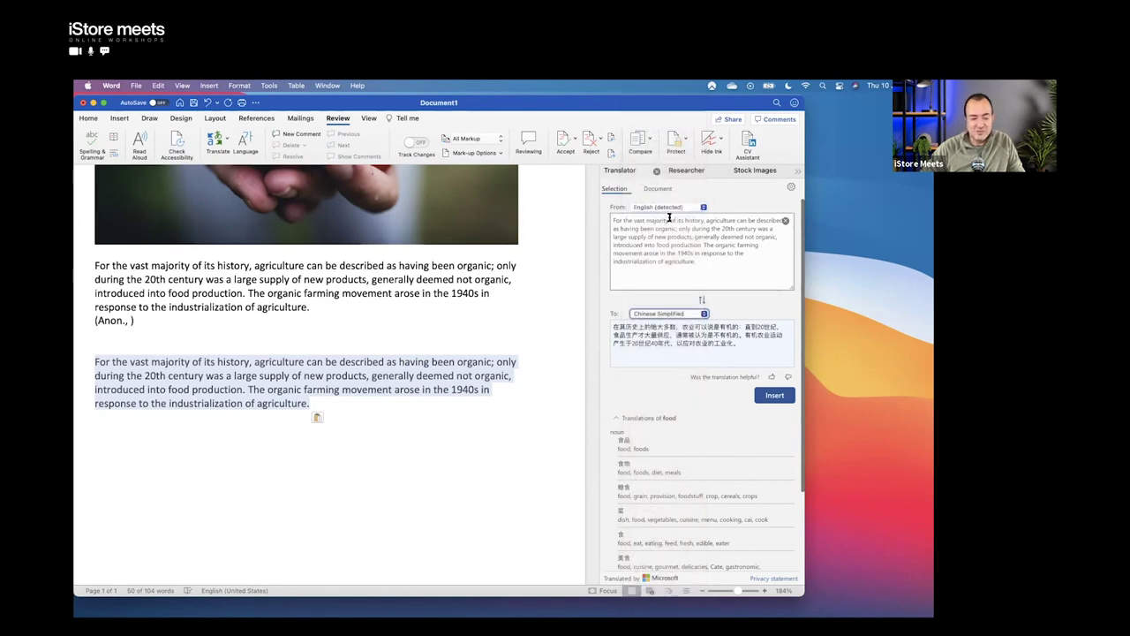
Step: Look up individual words in the Chinese translation and insert the translation in place of the selected duplicate paragraph
{"action": "left_click", "coordinate": [688, 344]}
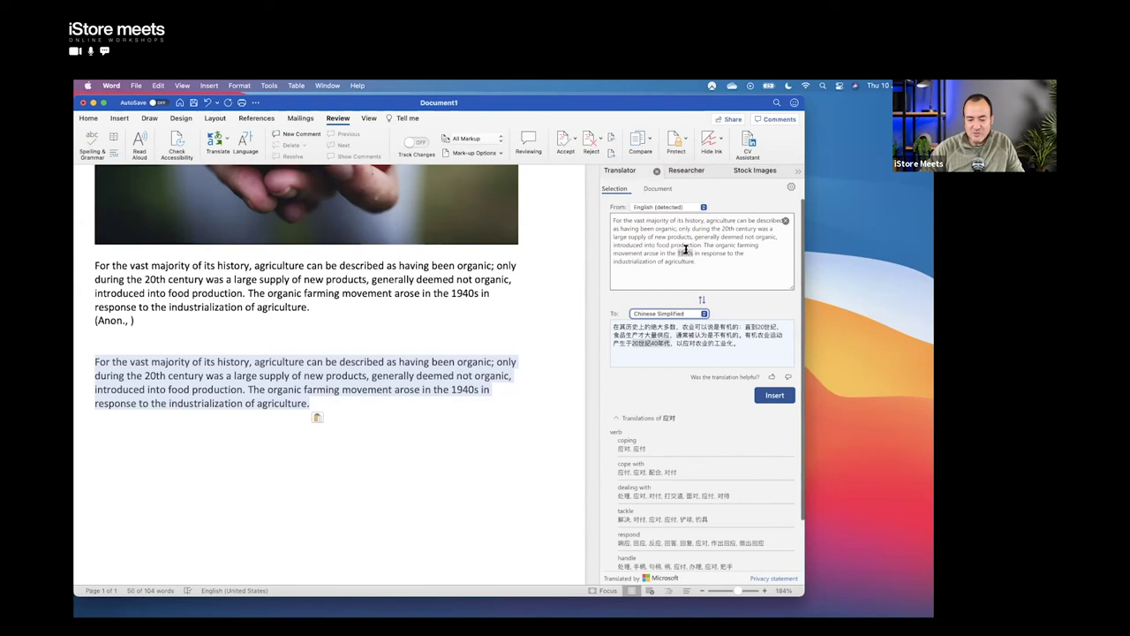
{"action": "mouse_move", "coordinate": [666, 231]}
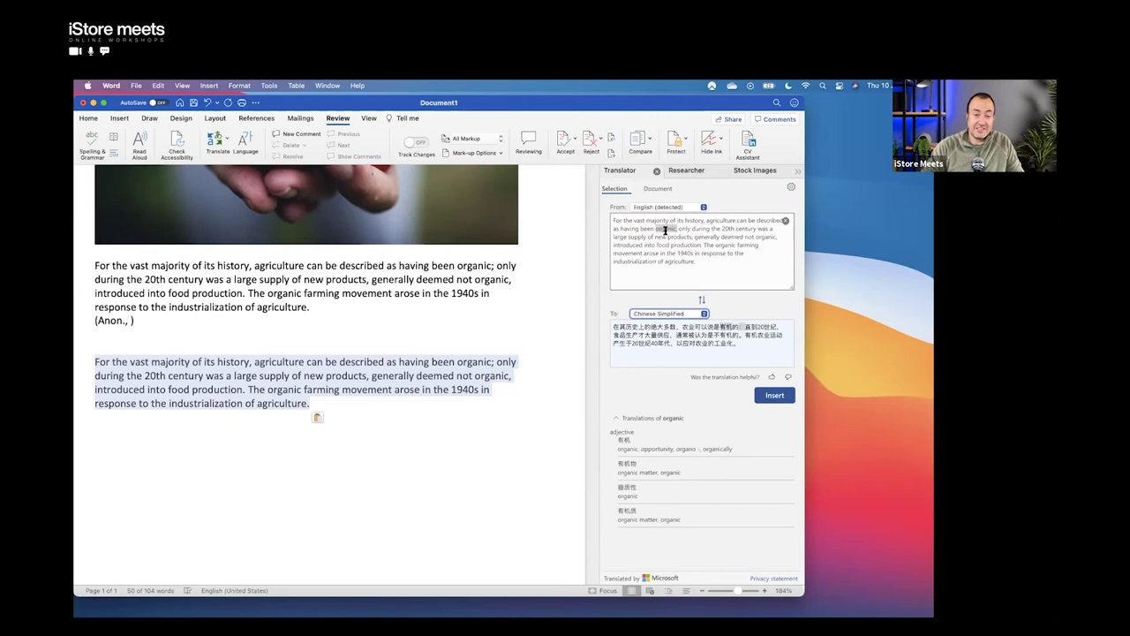
{"action": "left_click", "coordinate": [715, 339]}
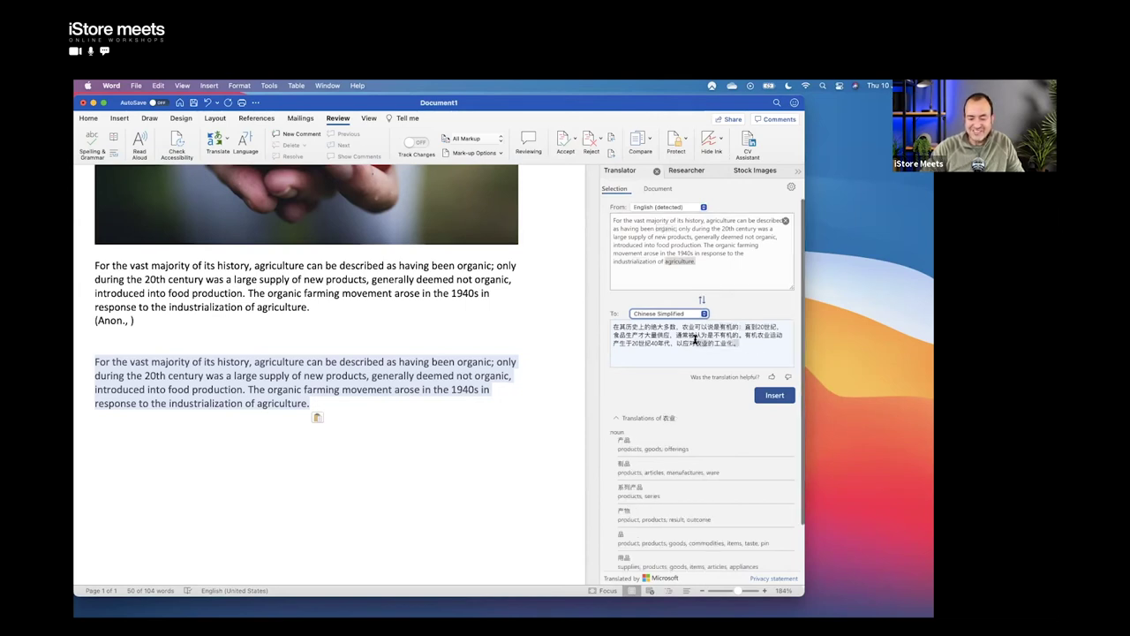
{"action": "left_click", "coordinate": [701, 343]}
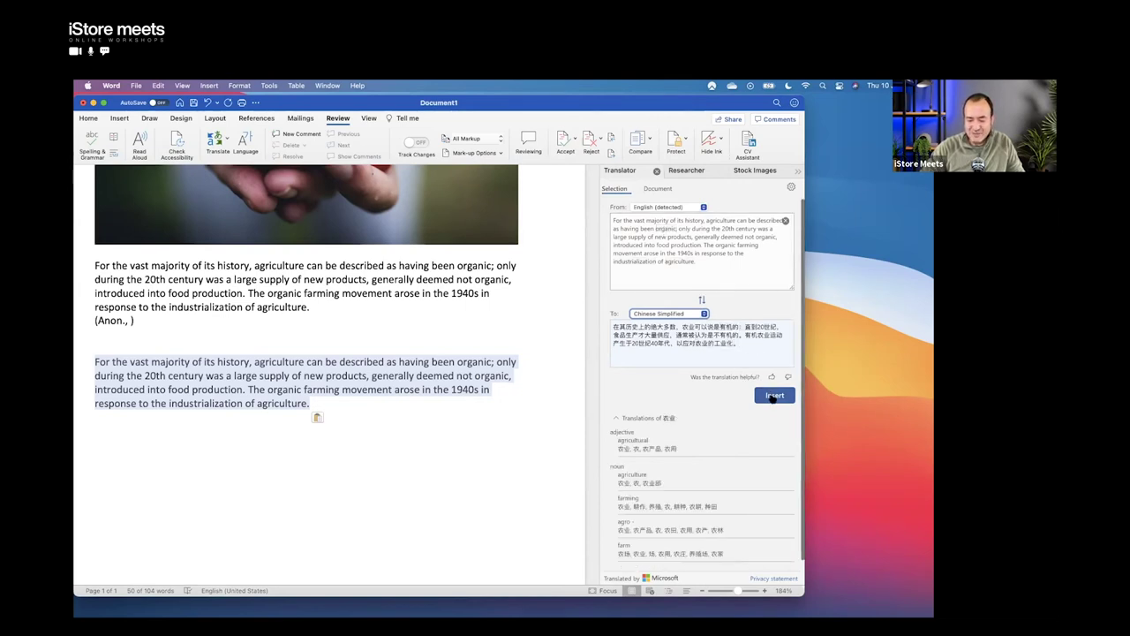
{"action": "left_click", "coordinate": [774, 395]}
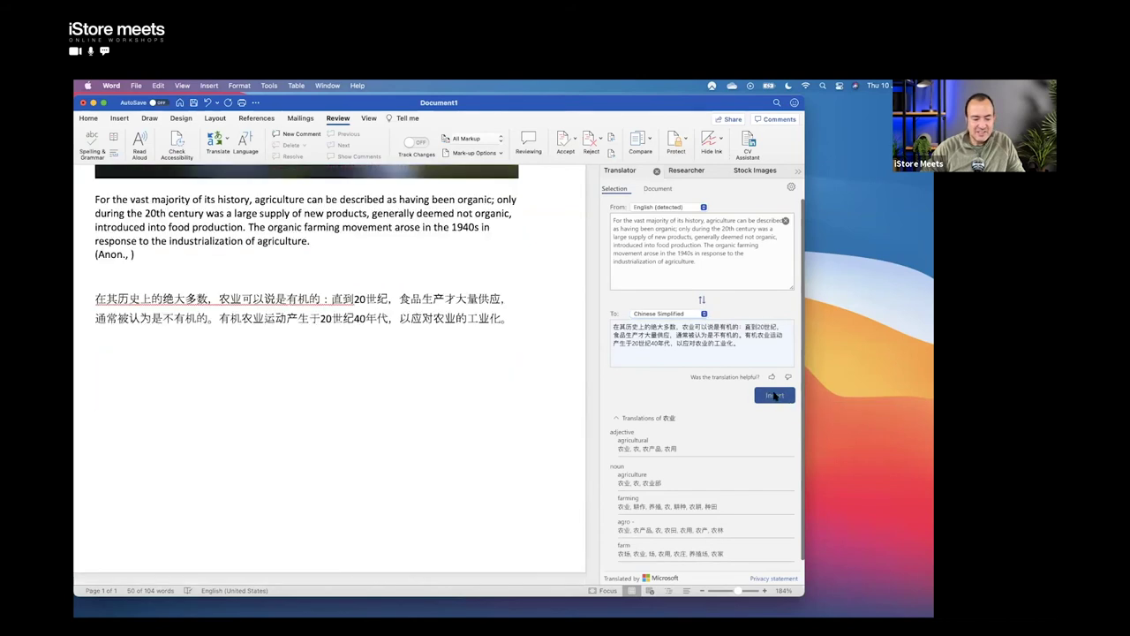
{"action": "scroll", "coordinate": [412, 364], "scroll_direction": "up", "scroll_amount": 3}
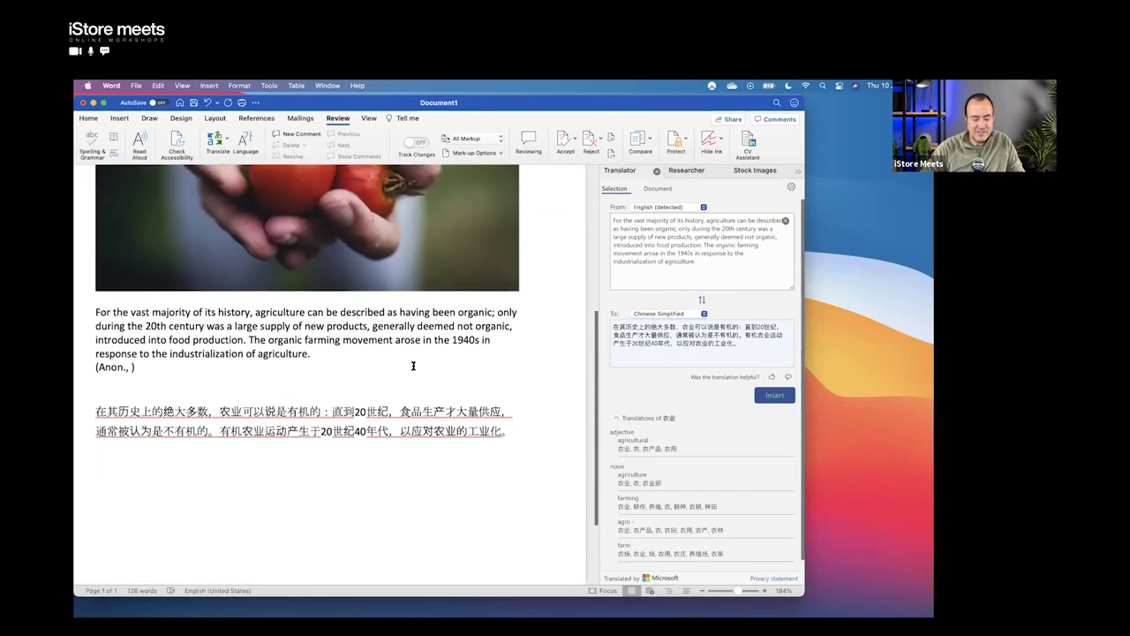
Step: Insert a photo taken with the iPhone 12 Pro on the blank line below the Chinese paragraph and review it in the document
{"action": "scroll", "coordinate": [412, 365], "scroll_direction": "down", "scroll_amount": 4}
{"action": "scroll", "coordinate": [412, 364], "scroll_direction": "down", "scroll_amount": 2}
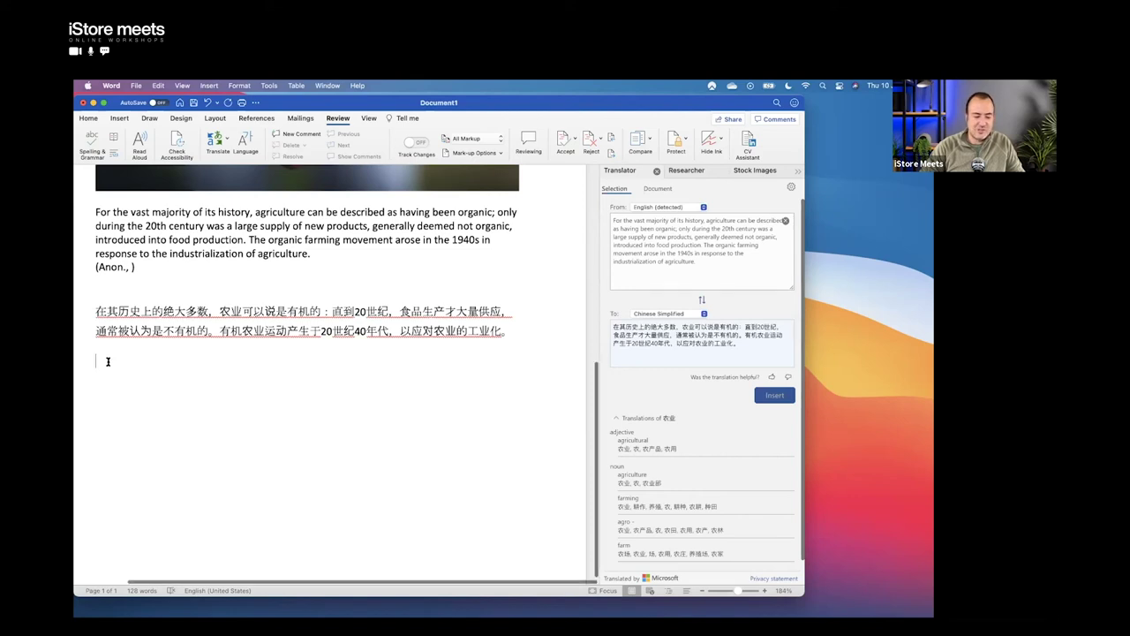
{"action": "right_click", "coordinate": [108, 361]}
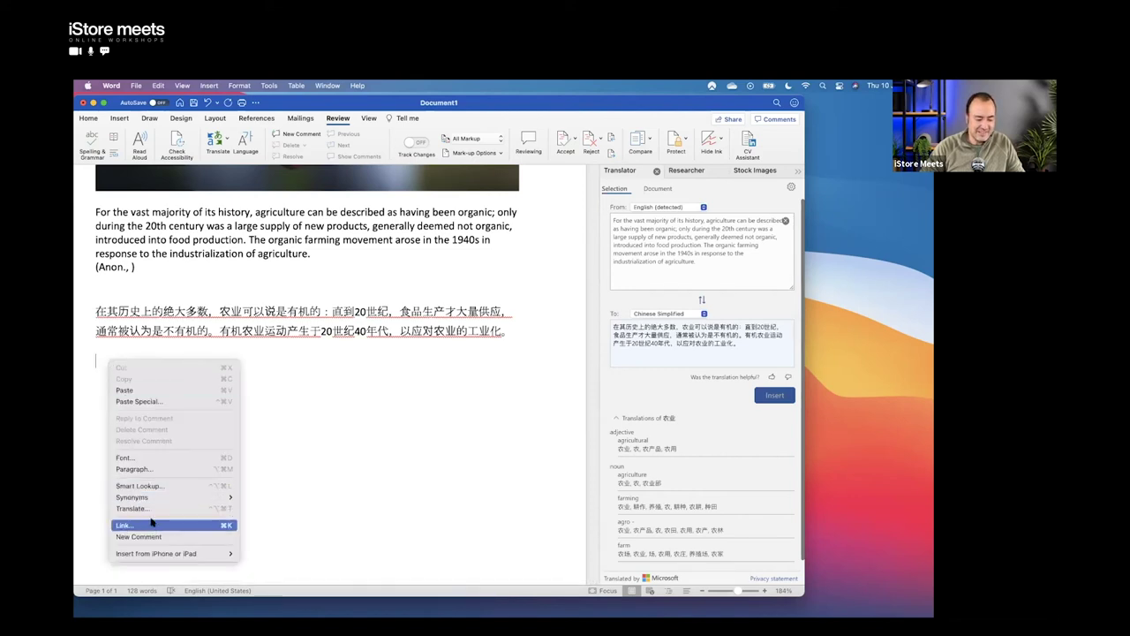
{"action": "mouse_move", "coordinate": [153, 553]}
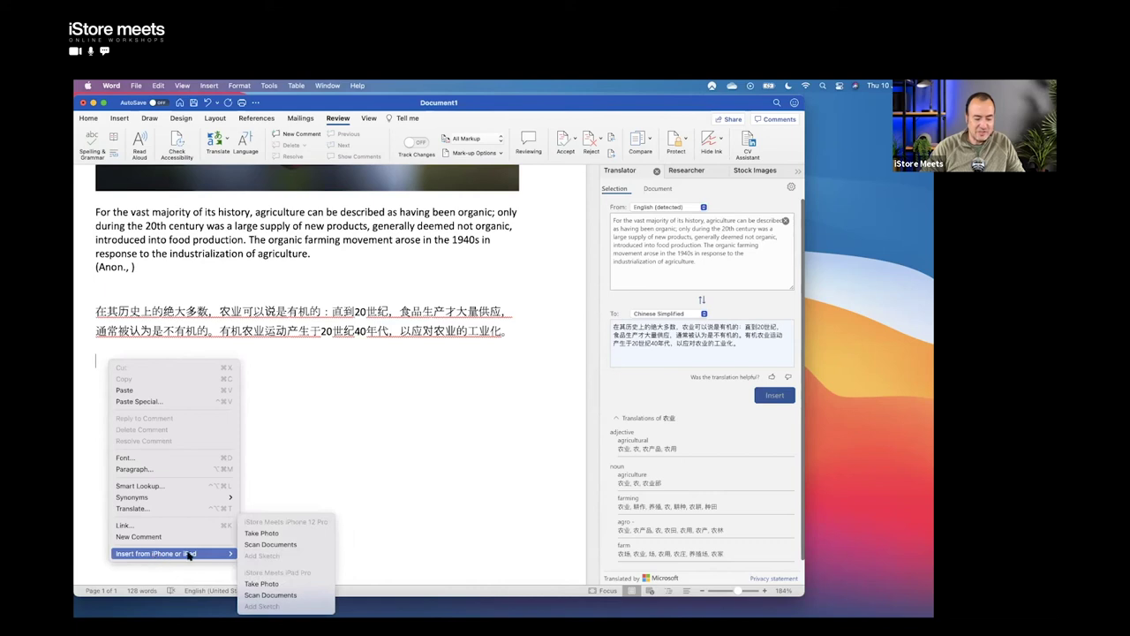
{"action": "left_click", "coordinate": [261, 533]}
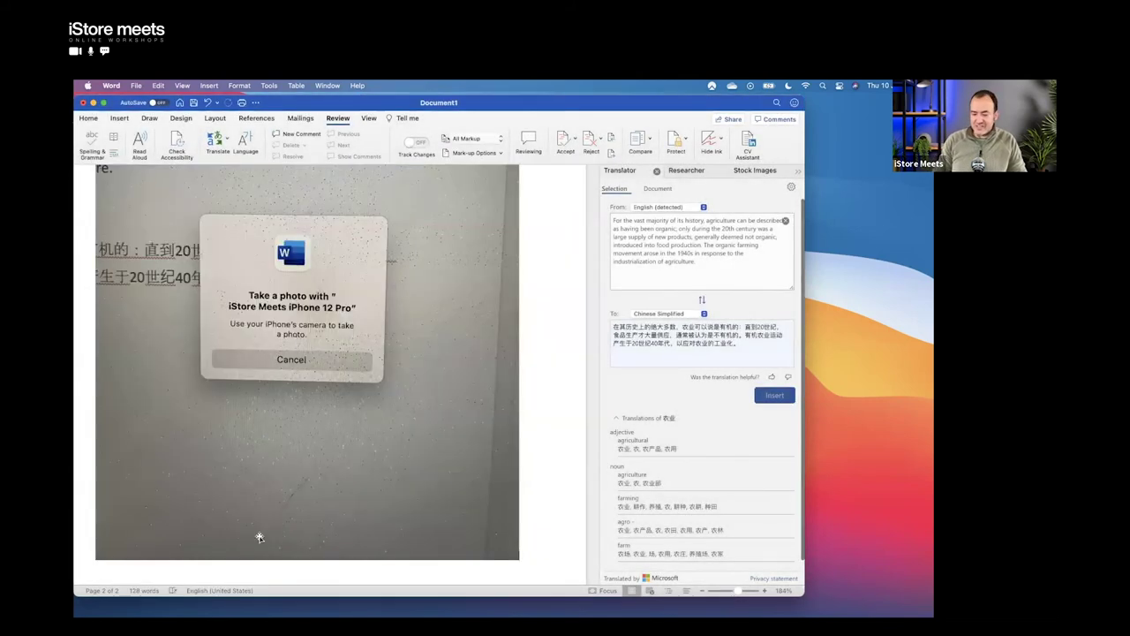
{"action": "scroll", "coordinate": [371, 312], "scroll_direction": "up", "scroll_amount": 3}
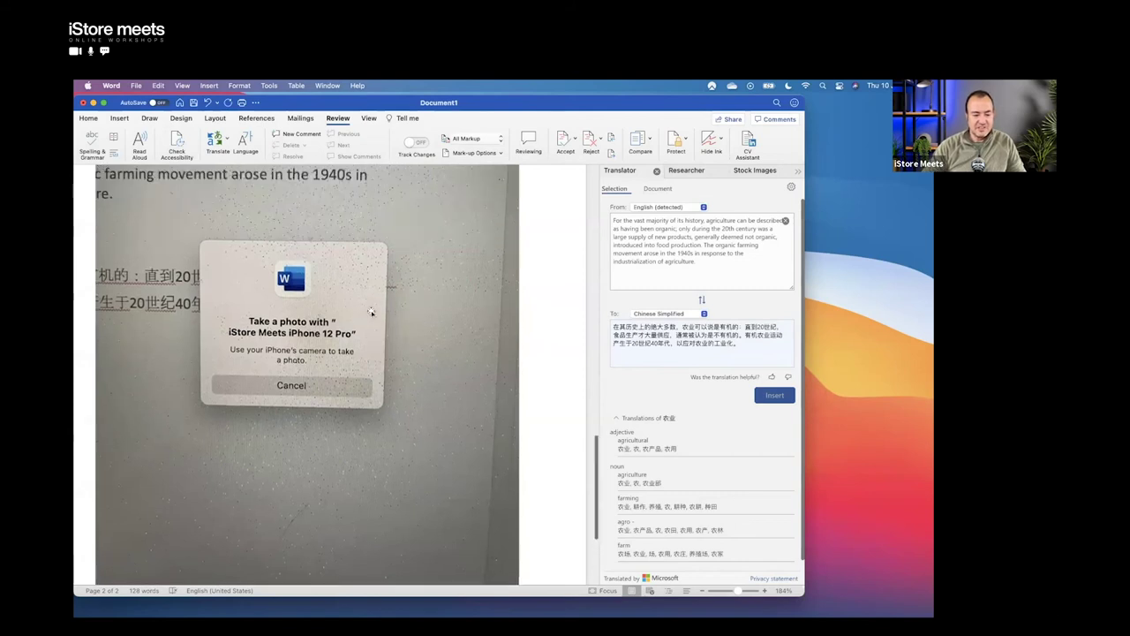
{"action": "scroll", "coordinate": [371, 312], "scroll_direction": "up", "scroll_amount": 5}
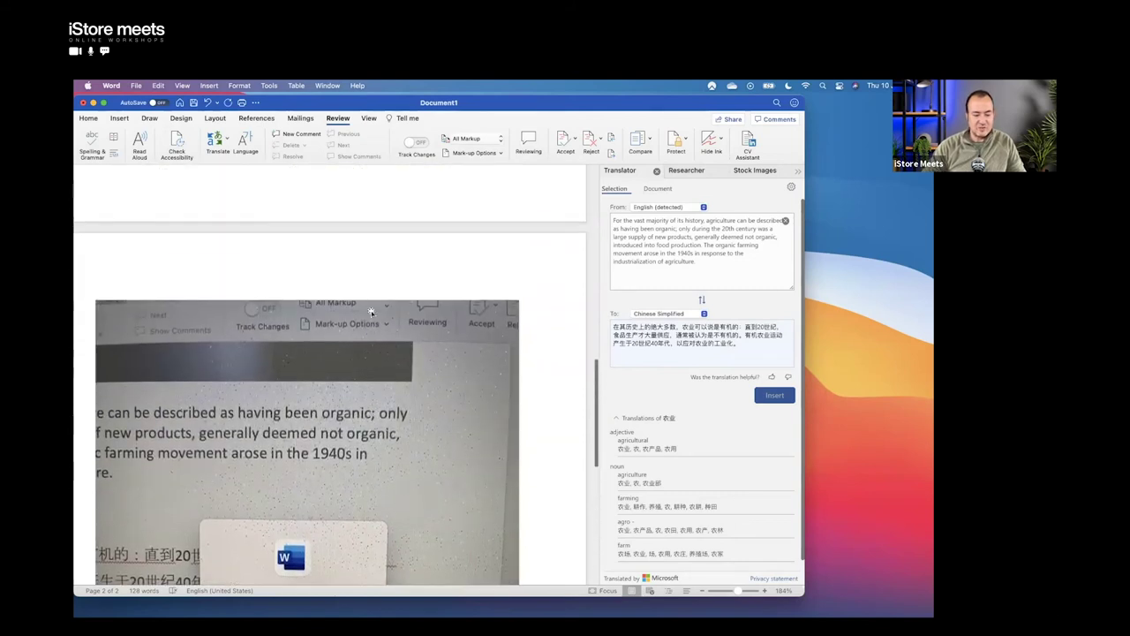
{"action": "scroll", "coordinate": [371, 312], "scroll_direction": "down", "scroll_amount": 1}
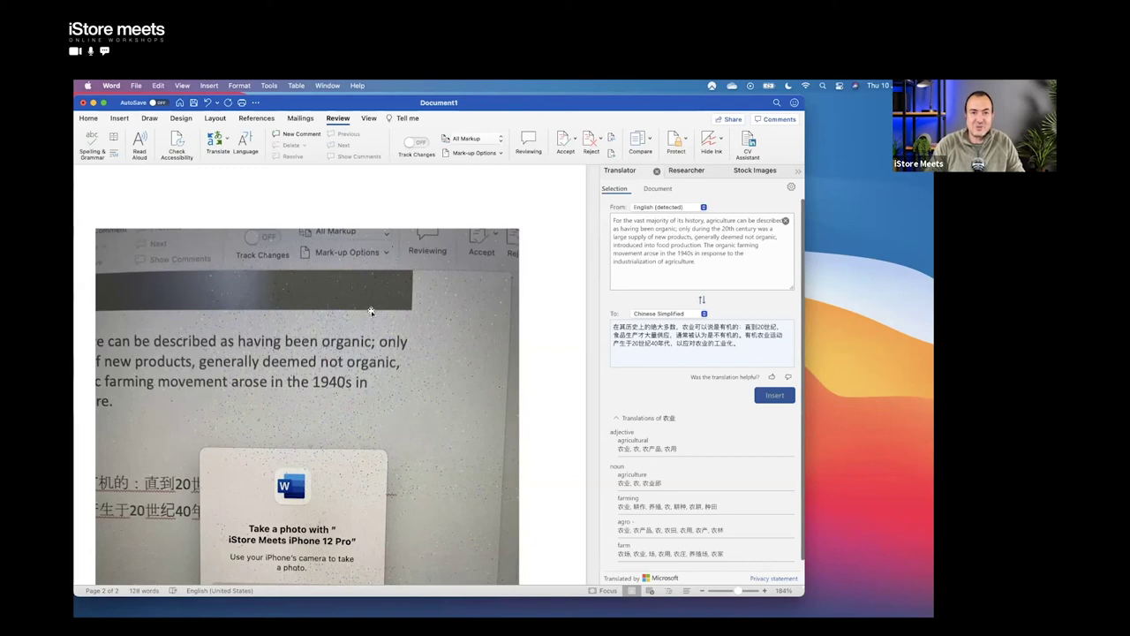
{"action": "scroll", "coordinate": [324, 321], "scroll_direction": "up", "scroll_amount": 2}
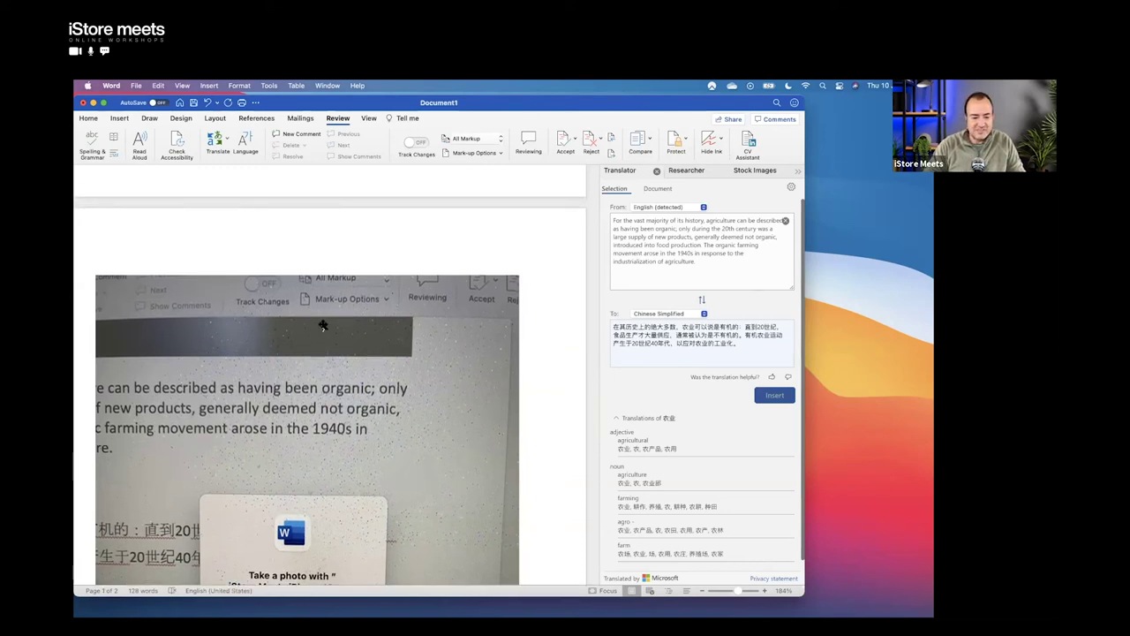
{"action": "scroll", "coordinate": [324, 325], "scroll_direction": "down", "scroll_amount": 5}
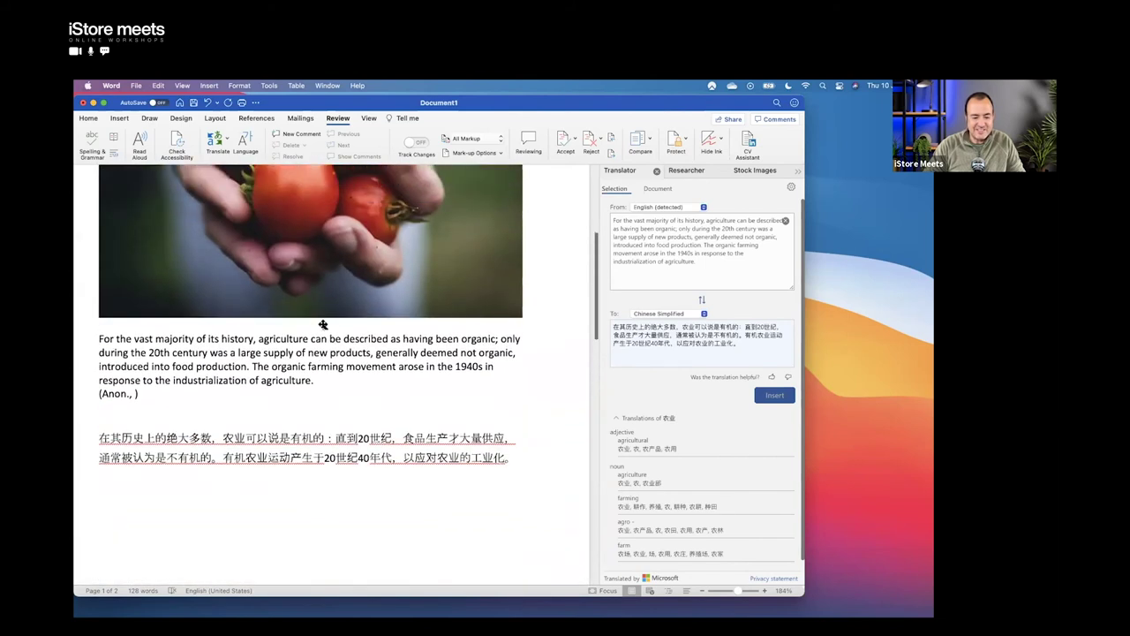
{"action": "scroll", "coordinate": [323, 325], "scroll_direction": "down", "scroll_amount": 3}
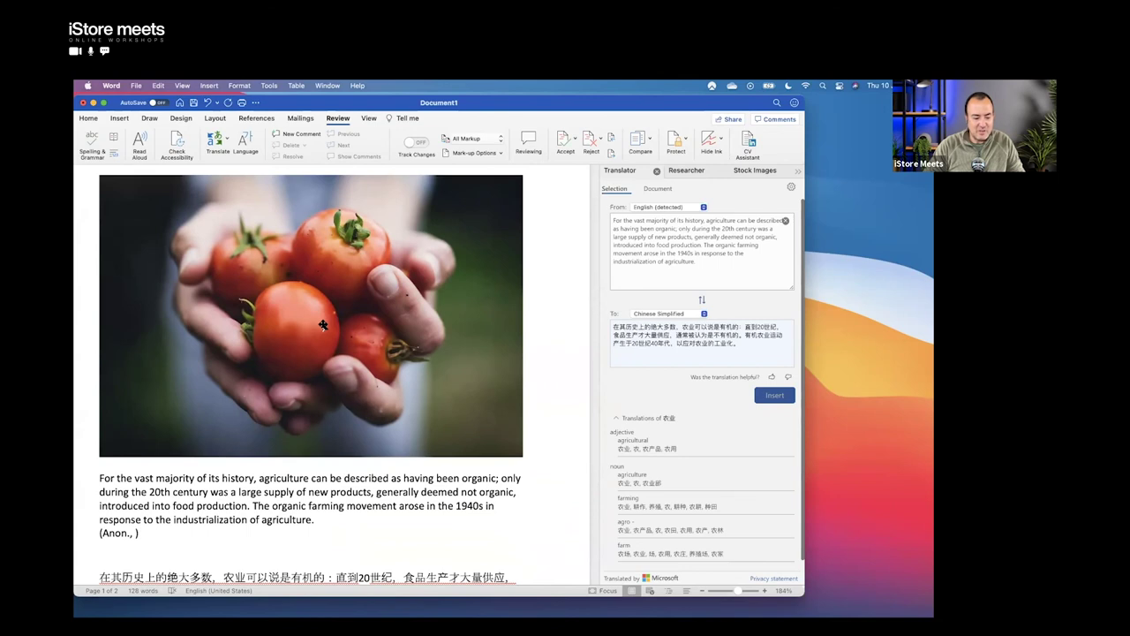
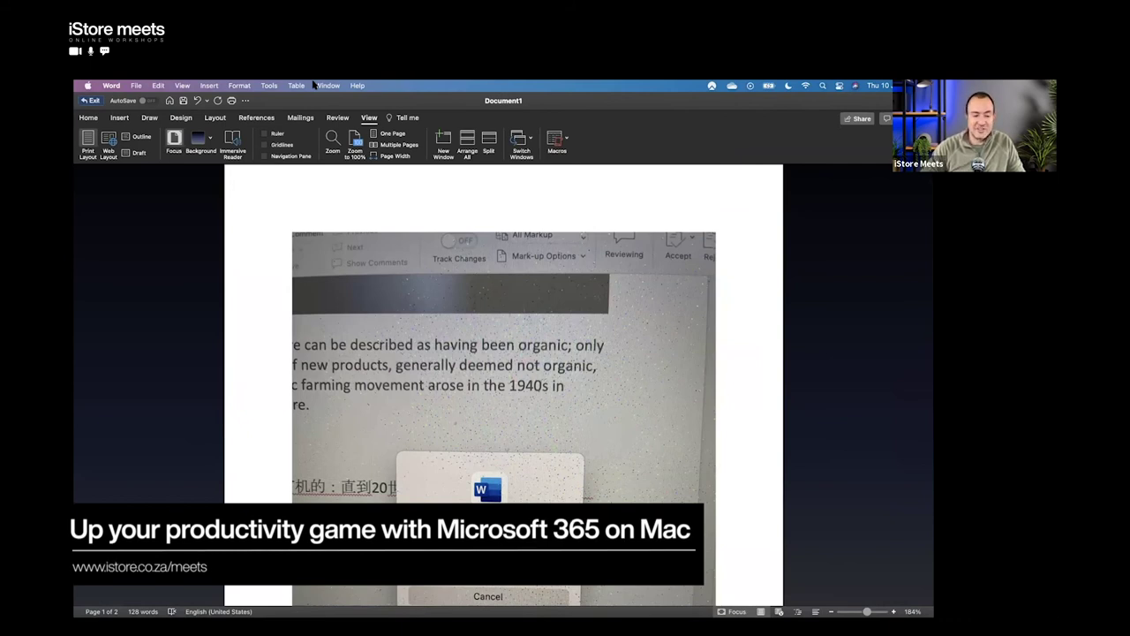
Step: Exit Focus mode and return the document to the normal window view
{"action": "left_click", "coordinate": [175, 140]}
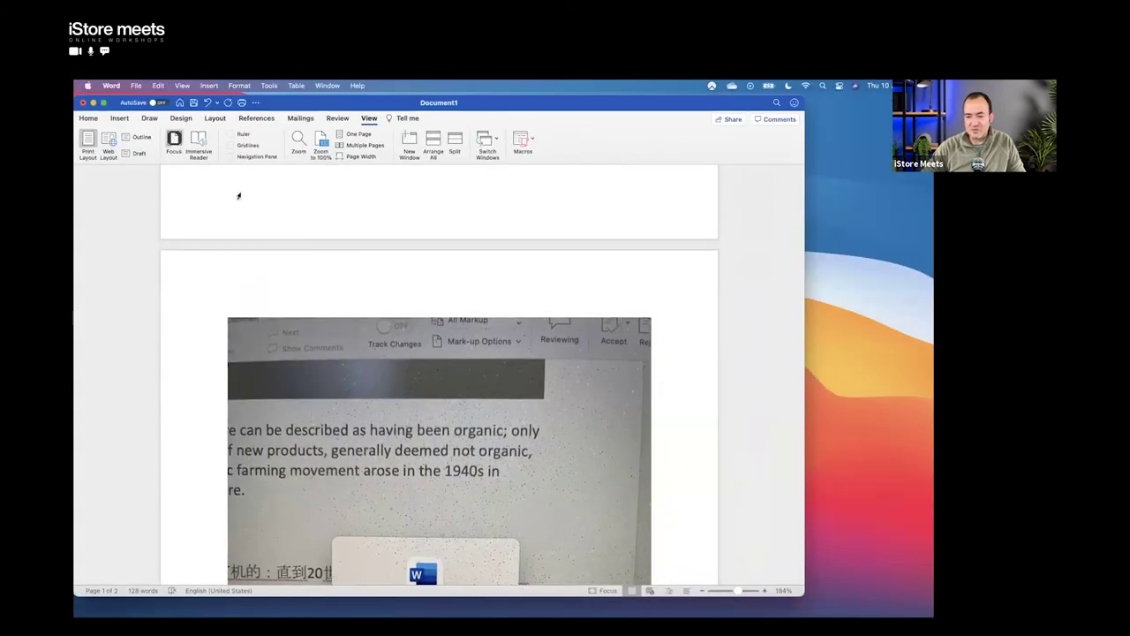
{"action": "scroll", "coordinate": [442, 341], "scroll_direction": "down", "scroll_amount": 5}
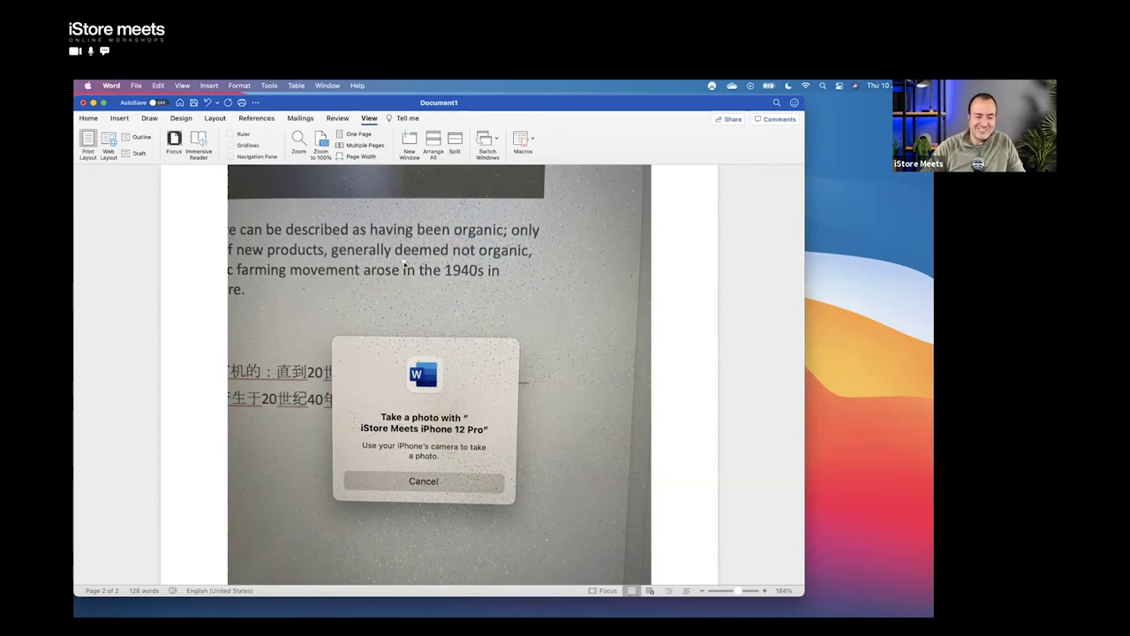
Step: Search the application help for "focus" to locate the Focus command, and close the search
{"action": "left_click", "coordinate": [357, 85]}
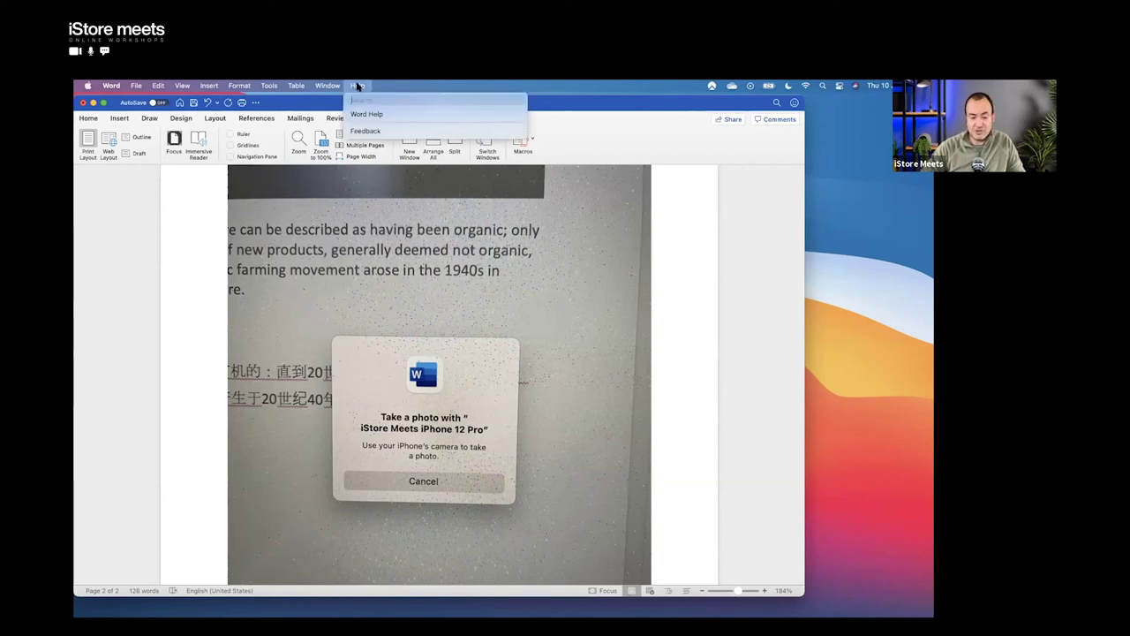
{"action": "type", "text": "focus"}
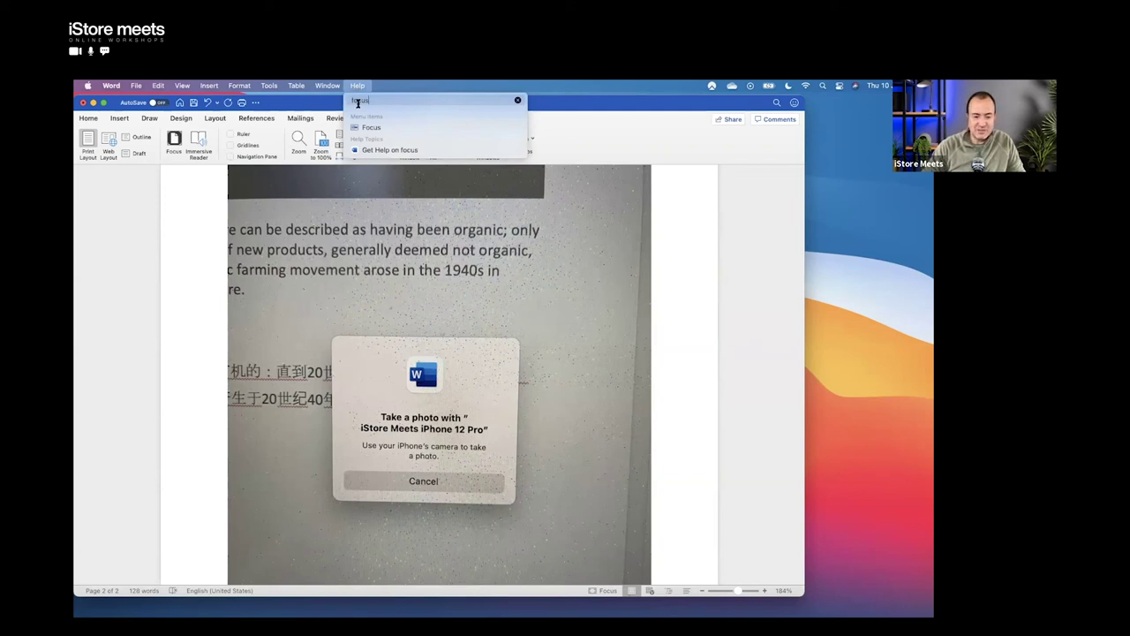
{"action": "mouse_move", "coordinate": [362, 129]}
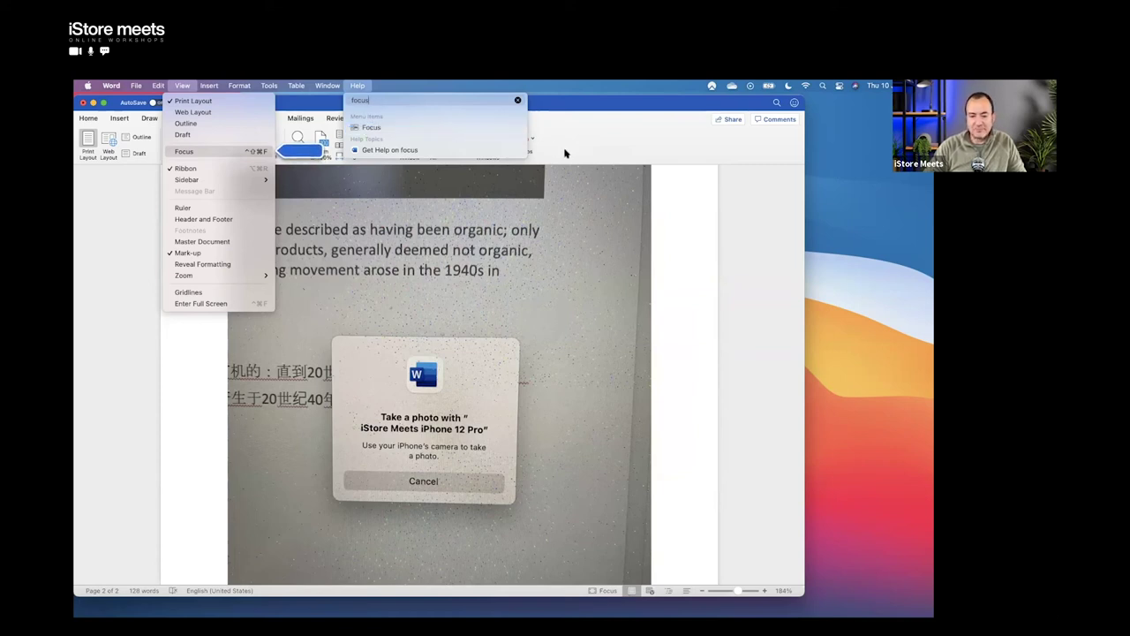
{"action": "left_click", "coordinate": [673, 234]}
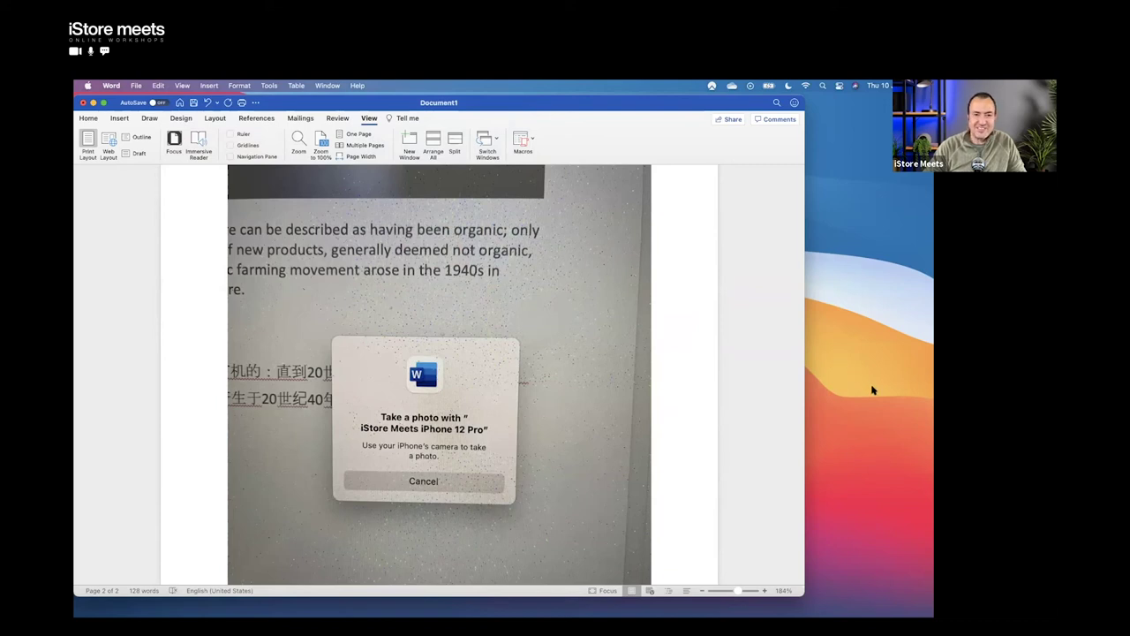
Step: Close Document1 without saving its changes and return to the desktop
{"action": "left_click", "coordinate": [83, 102]}
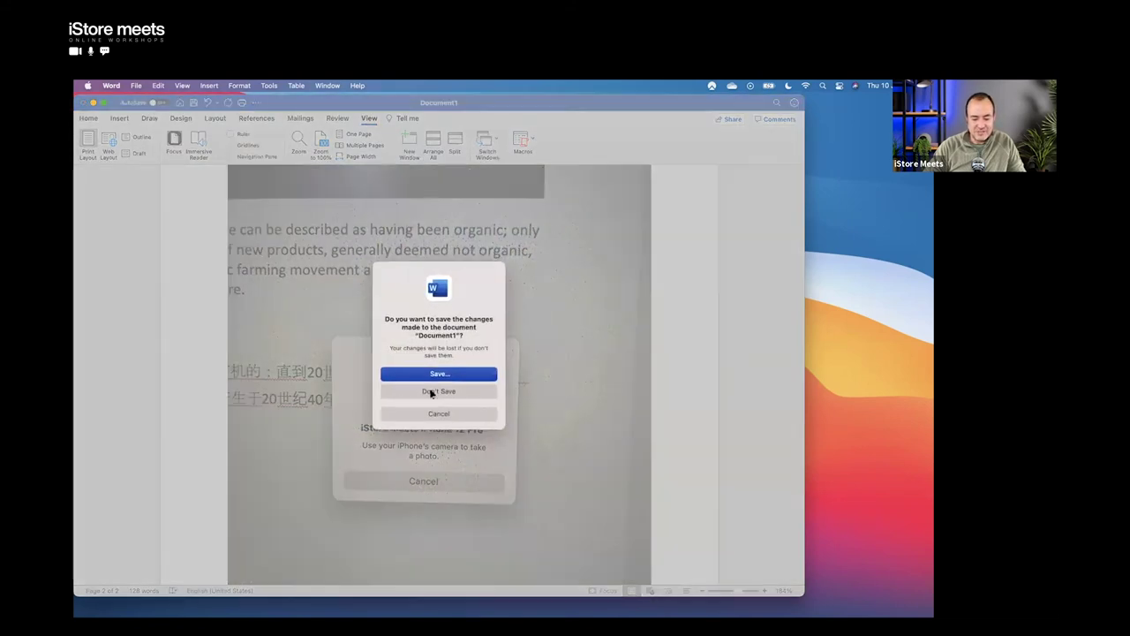
{"action": "left_click", "coordinate": [431, 392]}
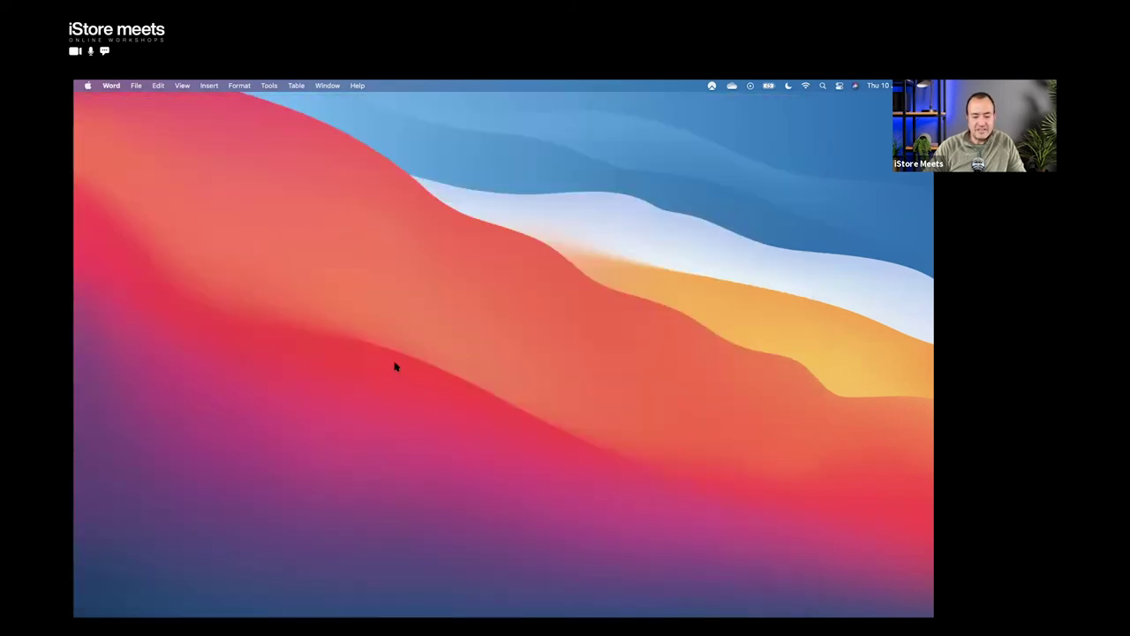
{"action": "left_click", "coordinate": [395, 366]}
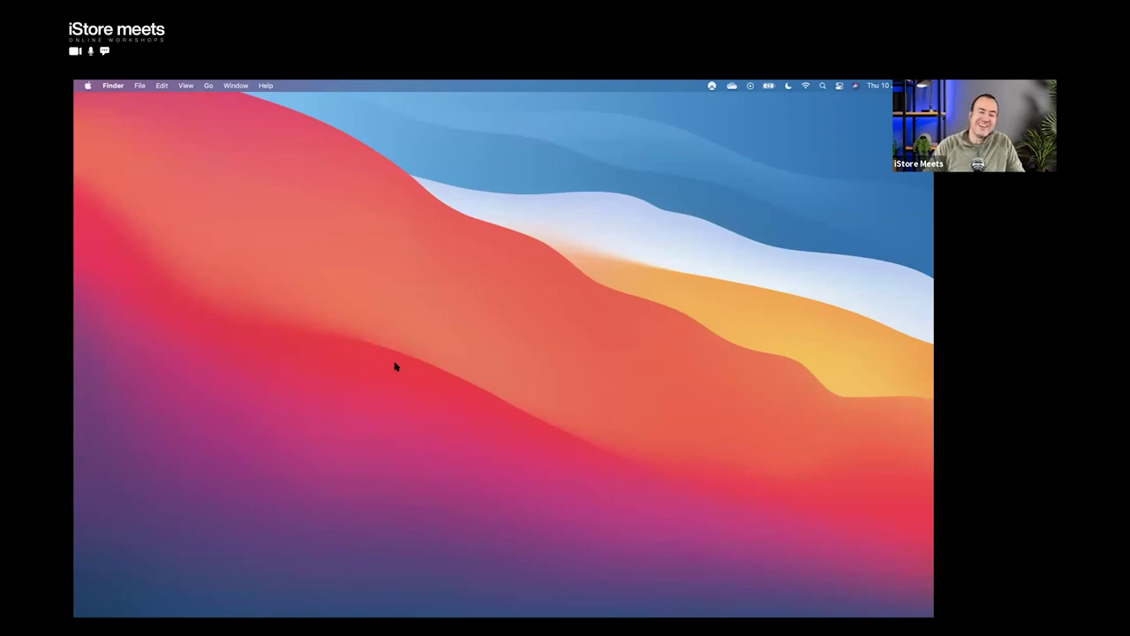
Step: Switch to Microsoft Excel by launching it through a system search and decline the App Store rating request
{"action": "key", "text": "super+space"}
{"action": "type", "text": "excel"}
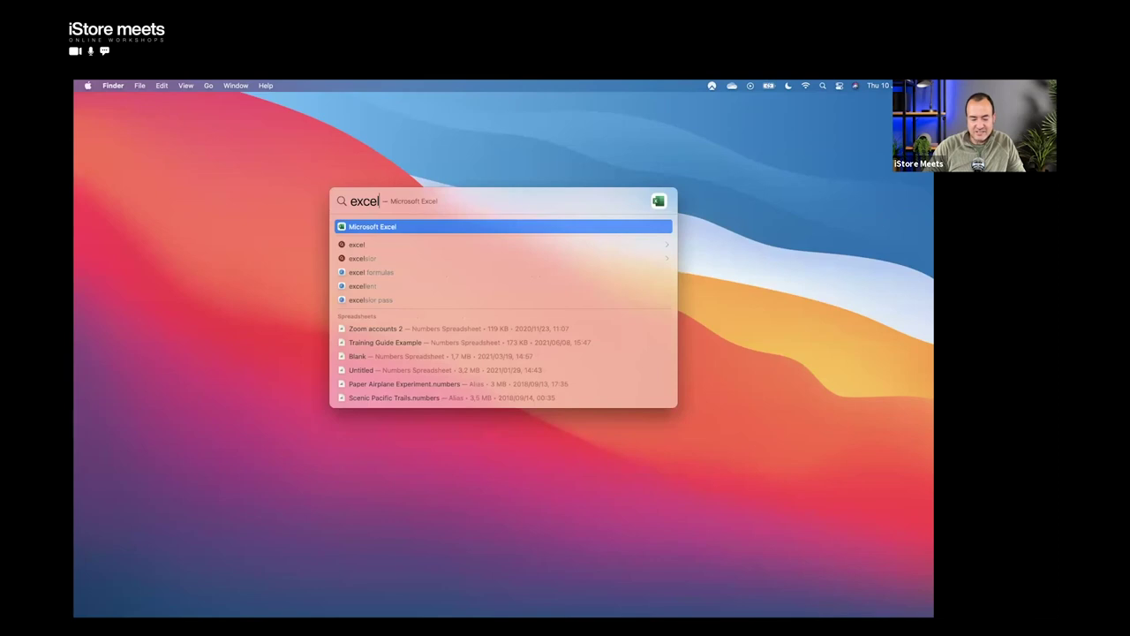
{"action": "key", "text": "Return"}
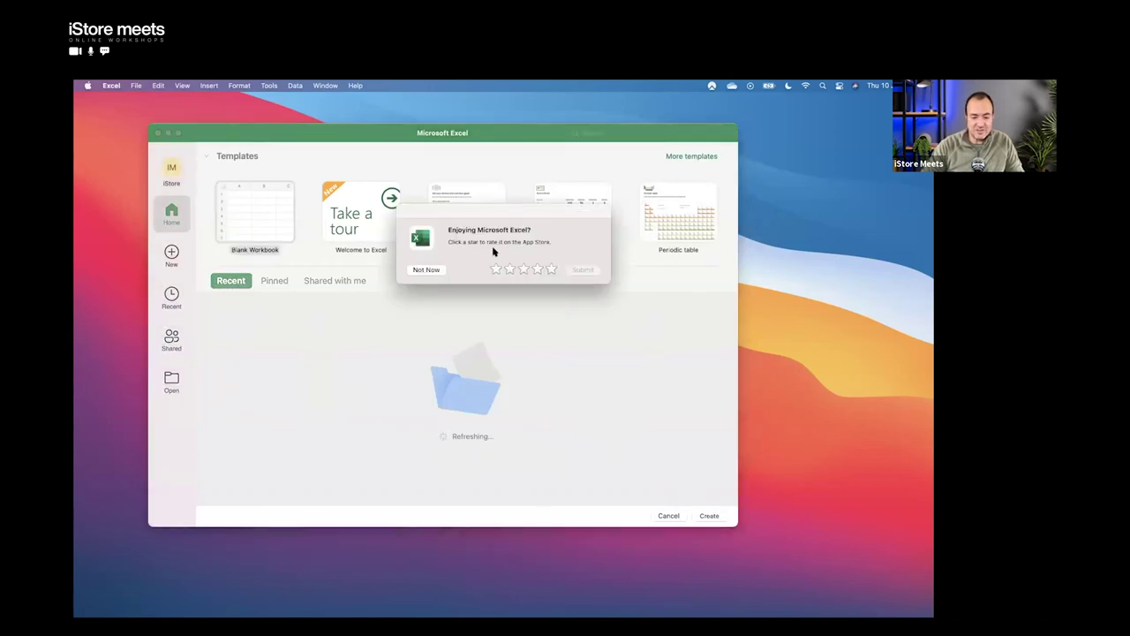
{"action": "left_click", "coordinate": [427, 269]}
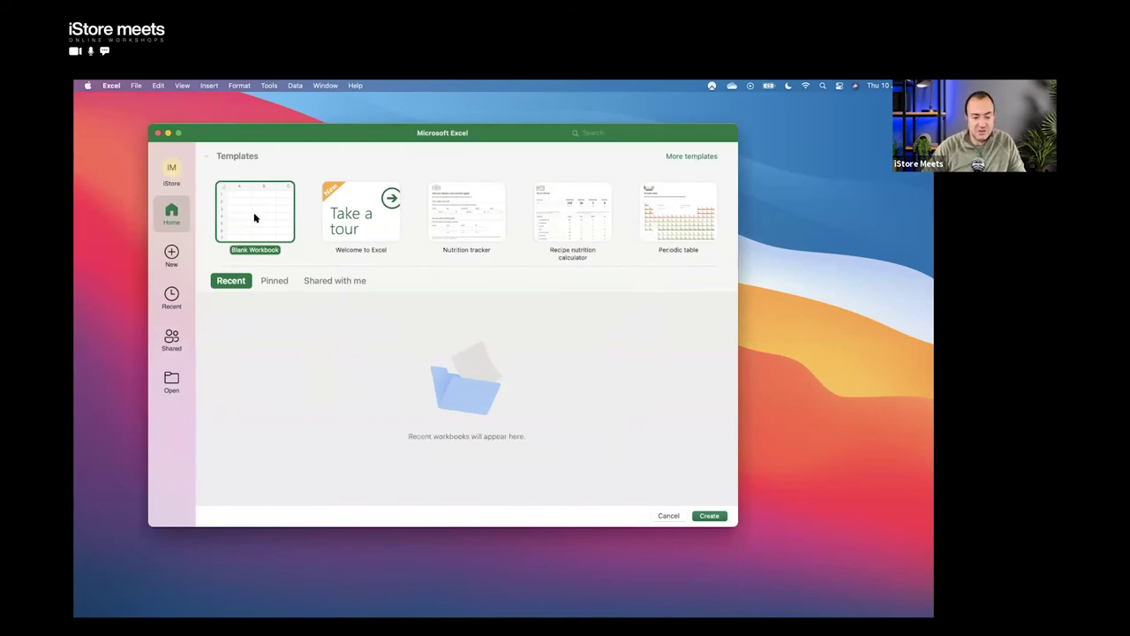
Step: Create a blank workbook and expand its window to full screen
{"action": "left_click", "coordinate": [709, 518]}
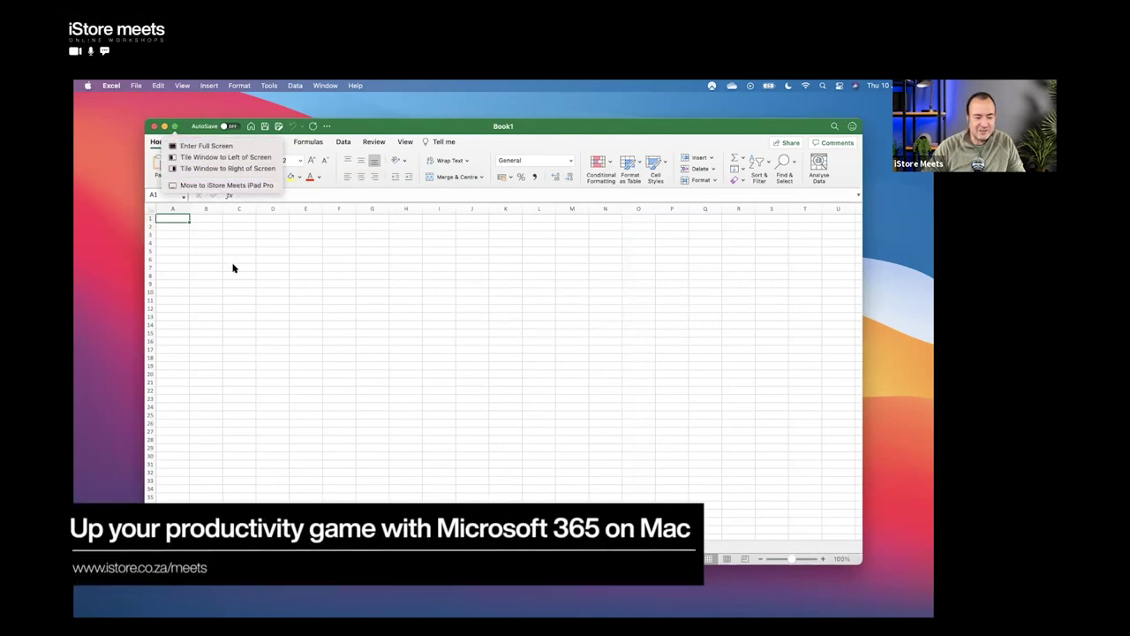
{"action": "left_click", "coordinate": [174, 127]}
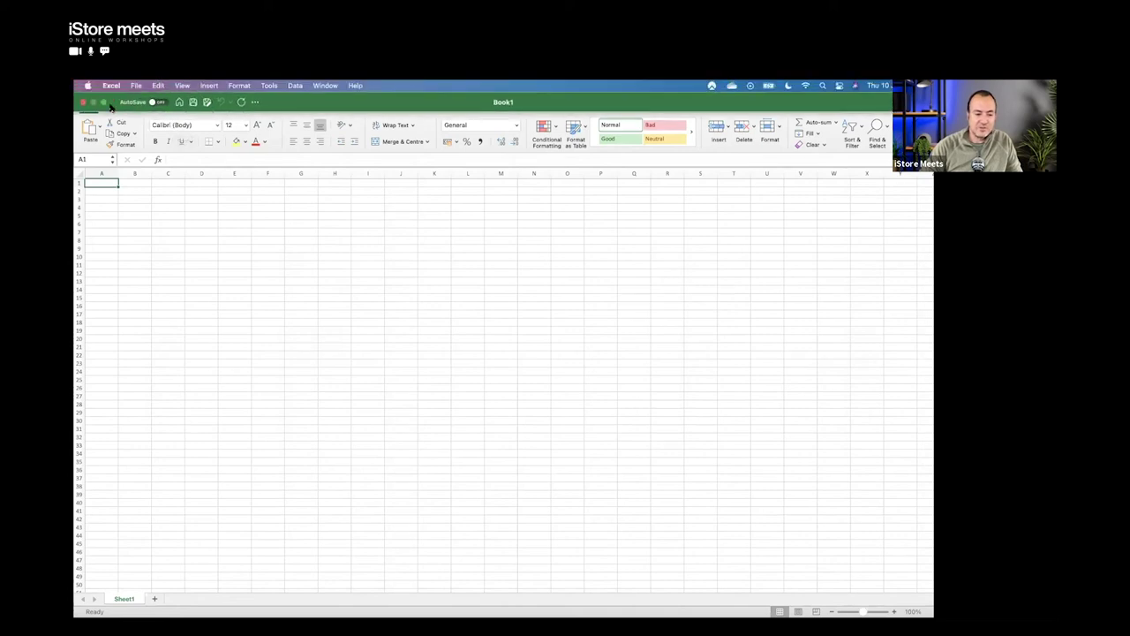
Step: Take Book1 out of full screen and enlarge its window to fill the desktop
{"action": "left_click", "coordinate": [104, 103]}
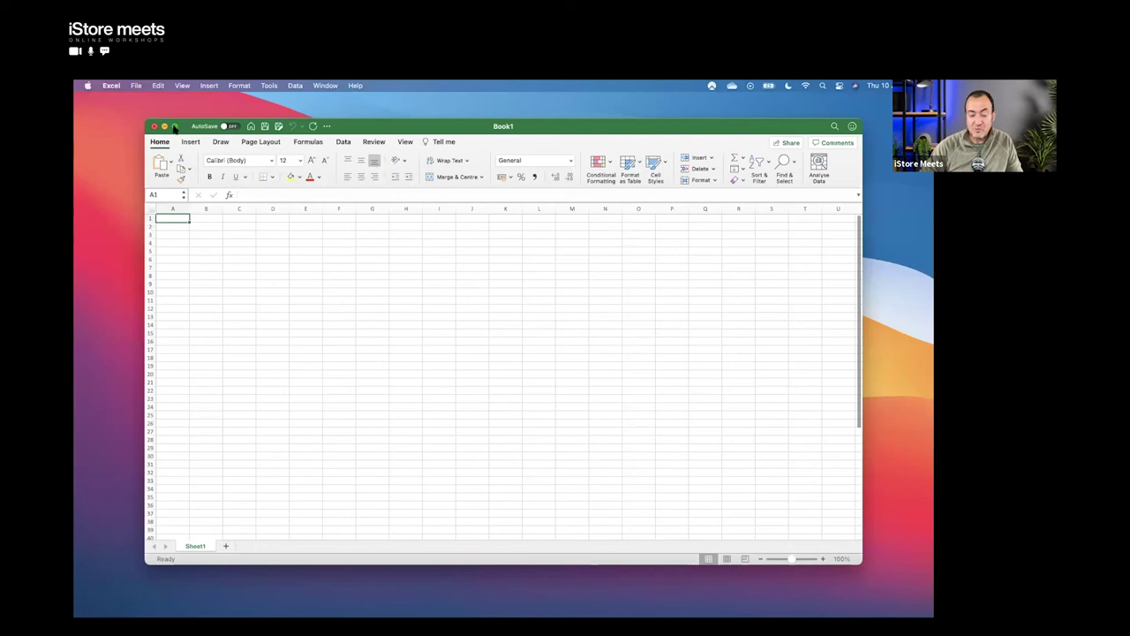
{"action": "left_click", "coordinate": [174, 127]}
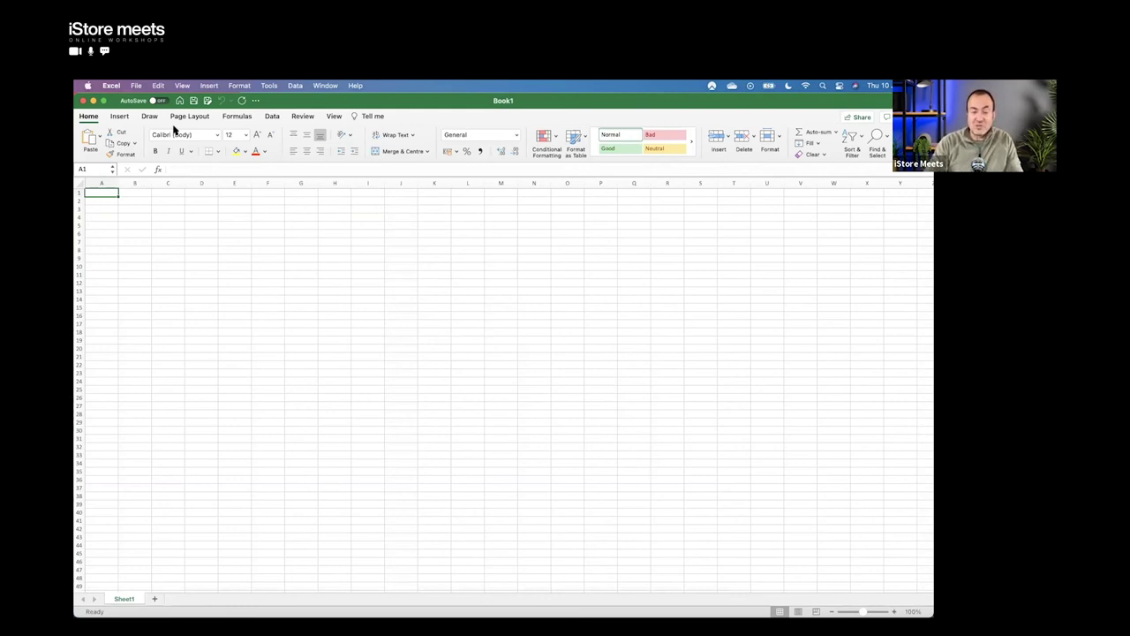
Step: Create a second blank workbook and move its window to the left half of the desktop without entering full screen
{"action": "key", "text": "super+n"}
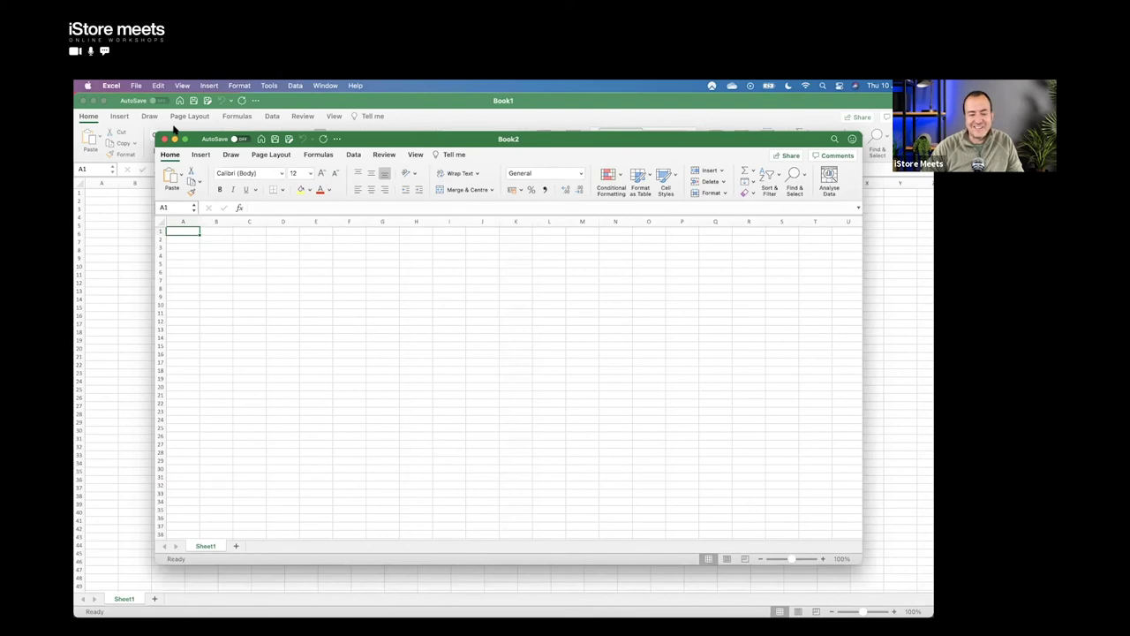
{"action": "mouse_move", "coordinate": [185, 142]}
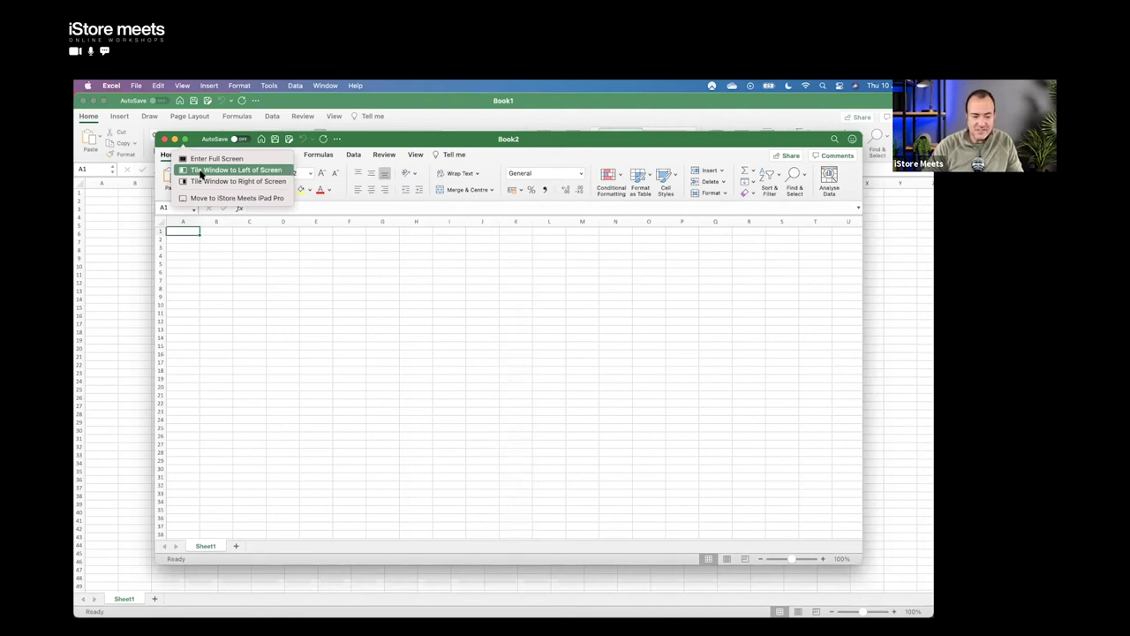
{"action": "key", "text": "alt"}
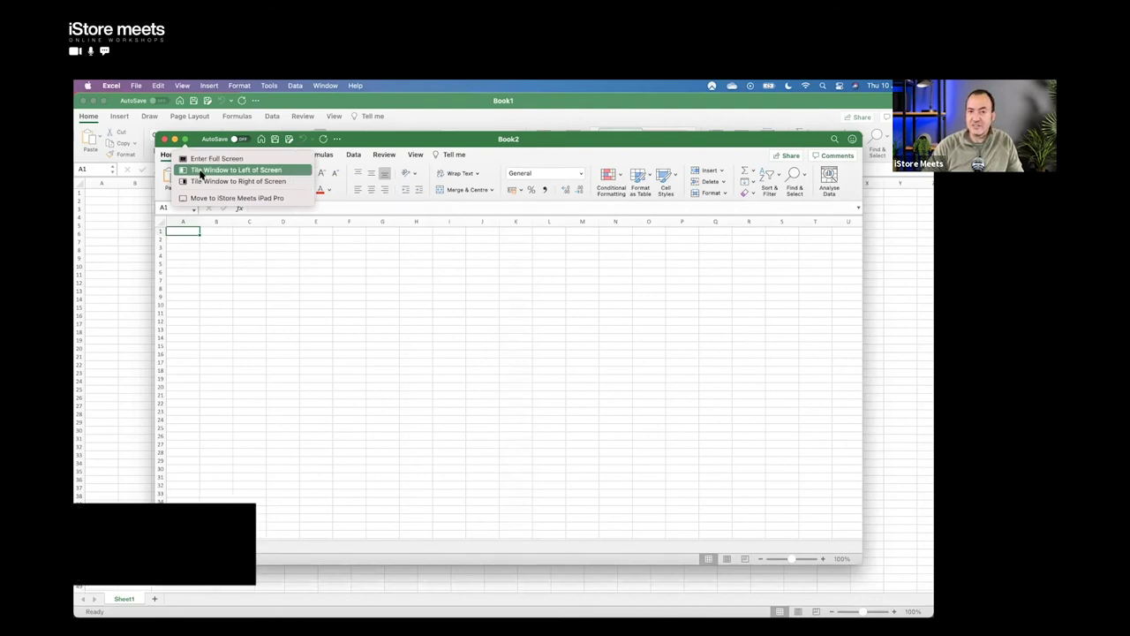
{"action": "key", "text": "alt"}
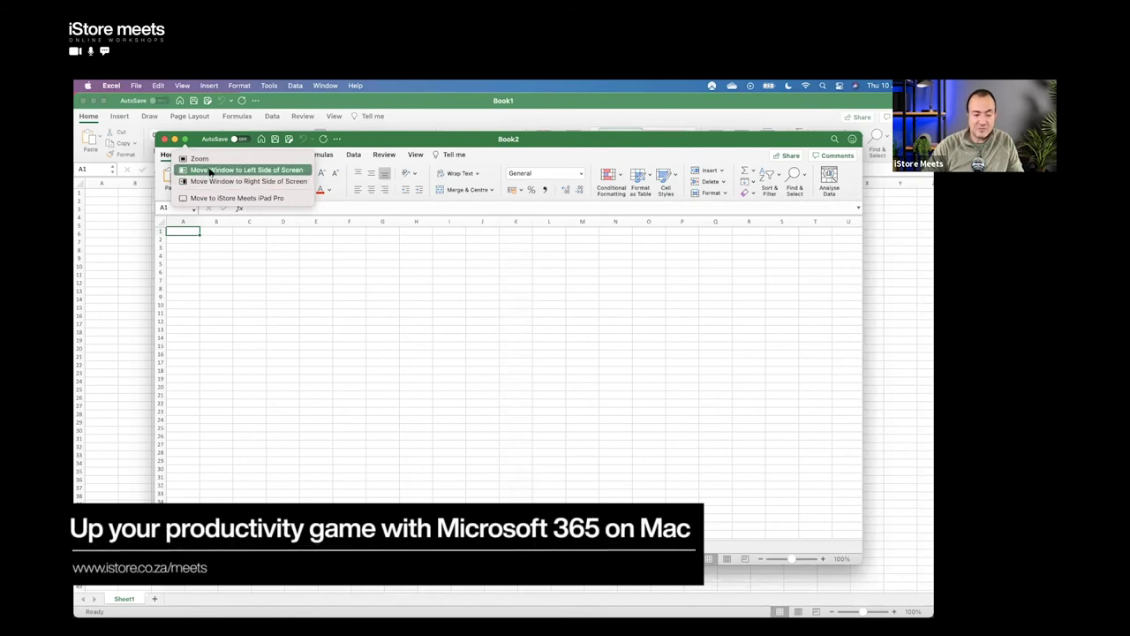
{"action": "left_click", "coordinate": [211, 169]}
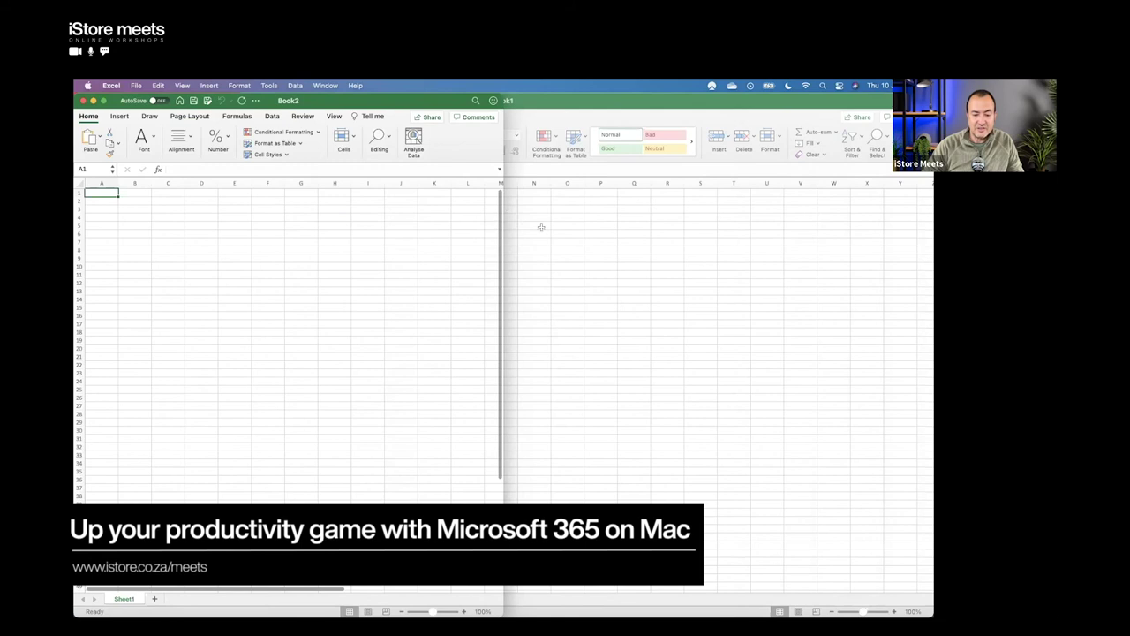
Step: Bring Book1 to the front and move its window to the right half of the desktop beside Book2
{"action": "left_click", "coordinate": [541, 227]}
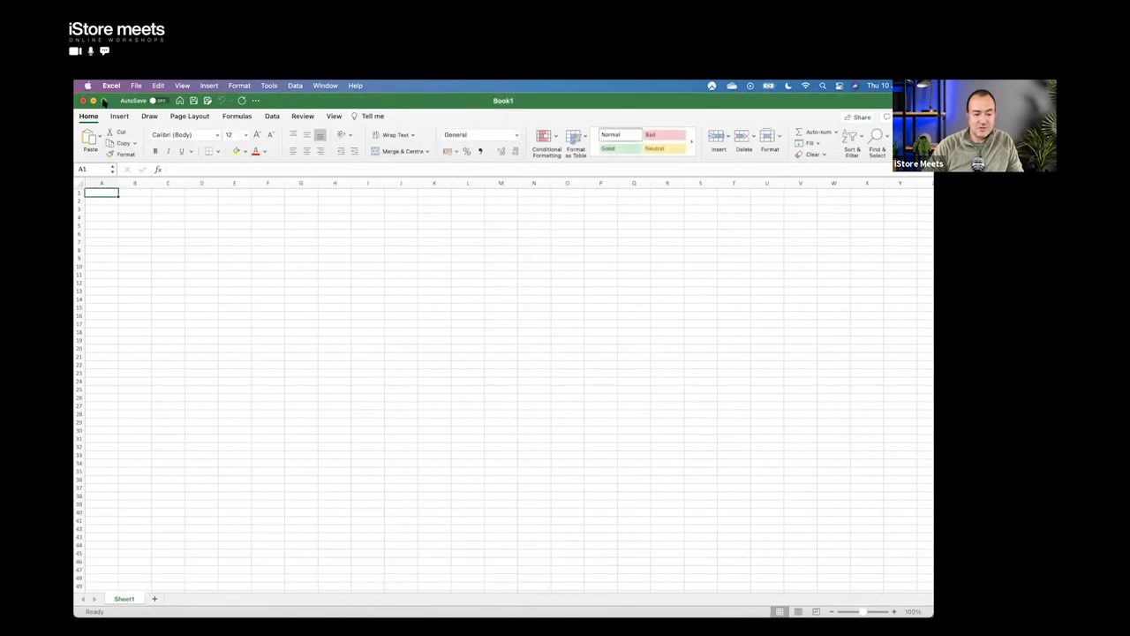
{"action": "mouse_move", "coordinate": [103, 103]}
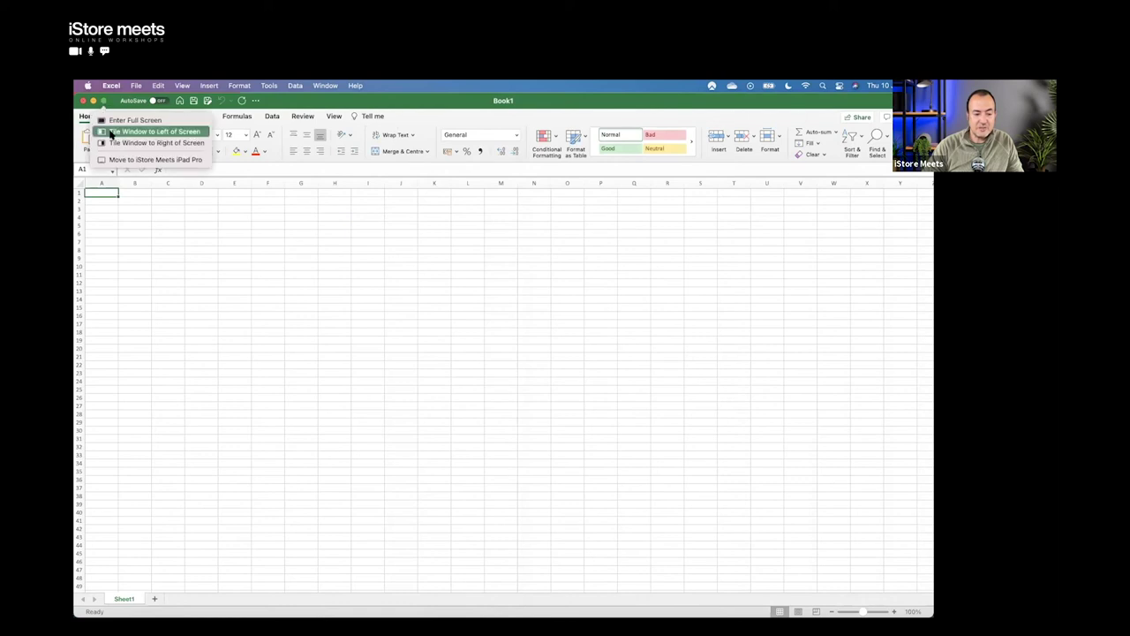
{"action": "left_click", "coordinate": [113, 143]}
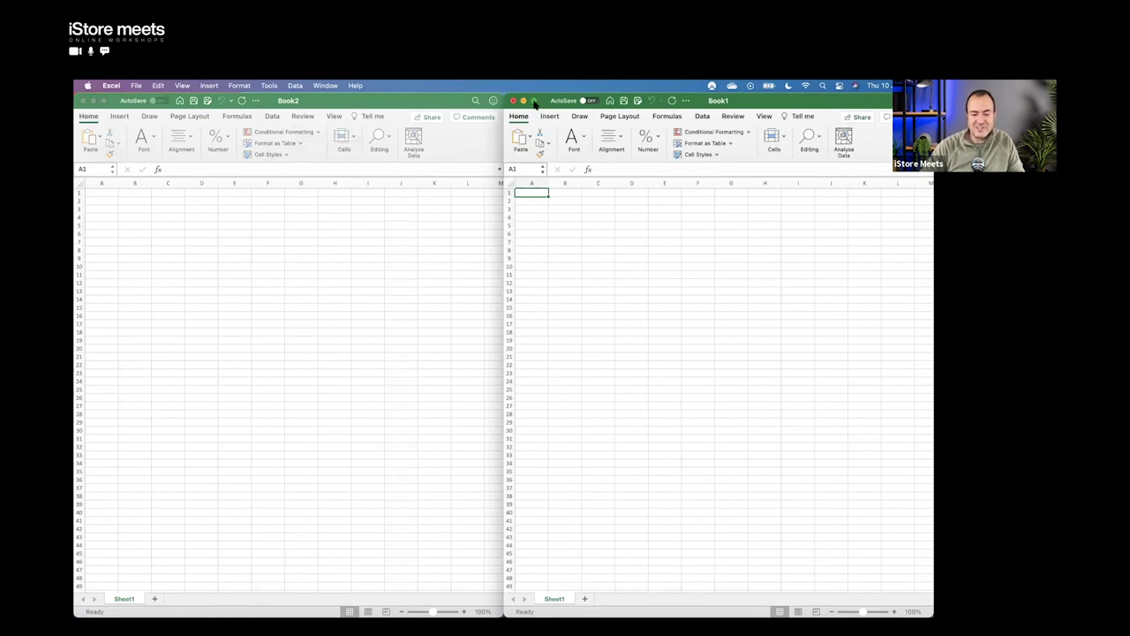
Step: Tile Book1 on the left in full-screen Split View with Book2 and shift the divider slightly to the left
{"action": "mouse_move", "coordinate": [533, 101]}
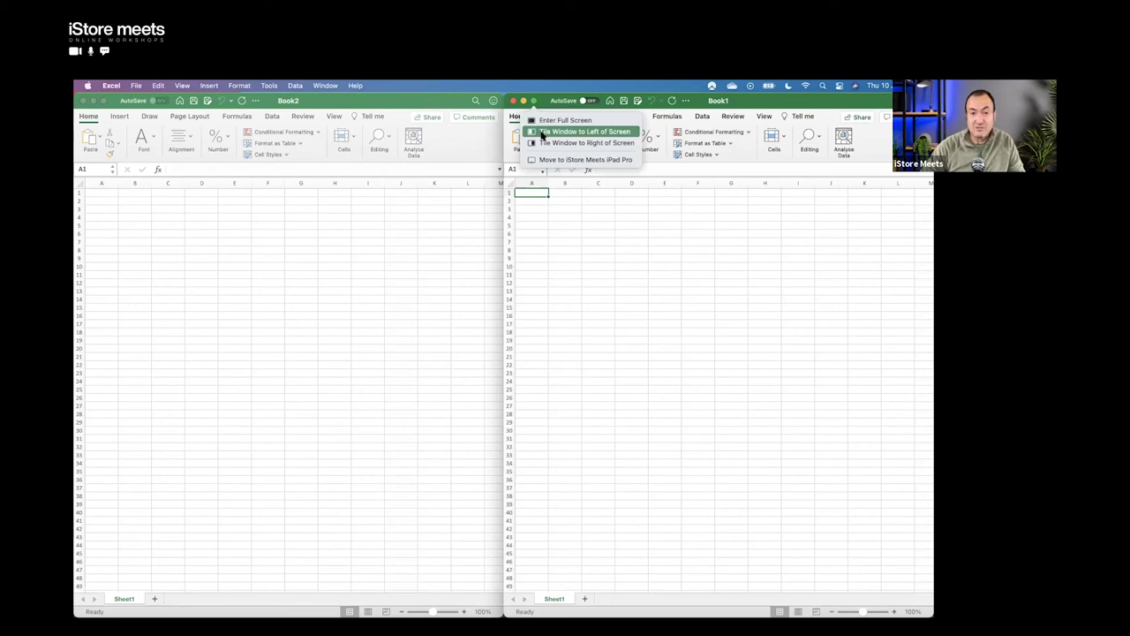
{"action": "left_click", "coordinate": [542, 134]}
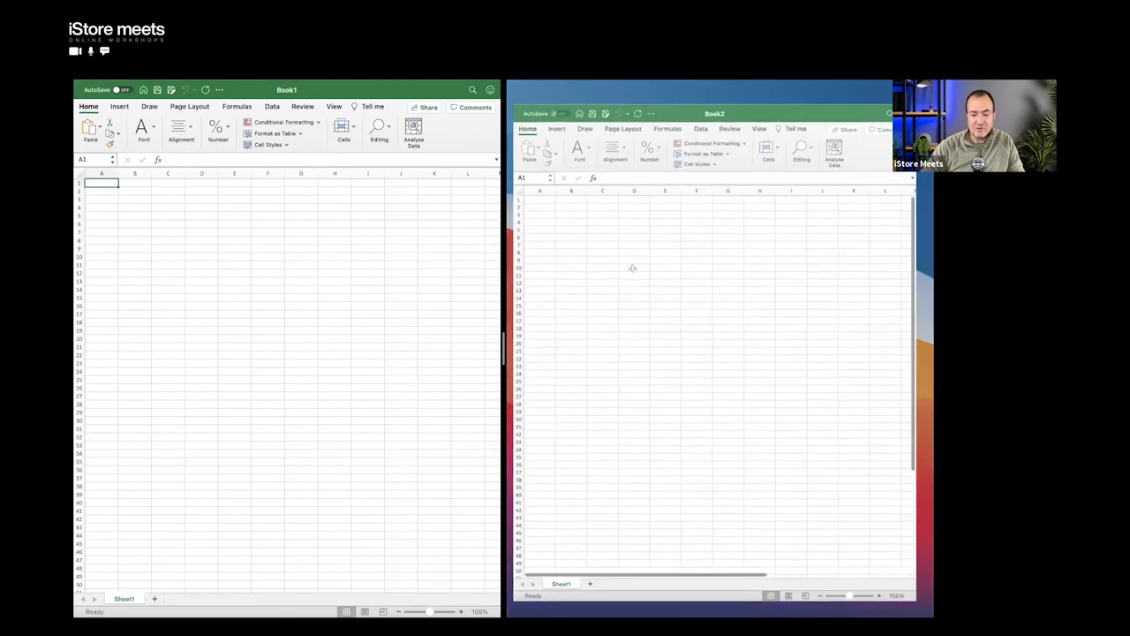
{"action": "left_click_drag", "start_coordinate": [447, 344], "coordinate": [488, 335]}
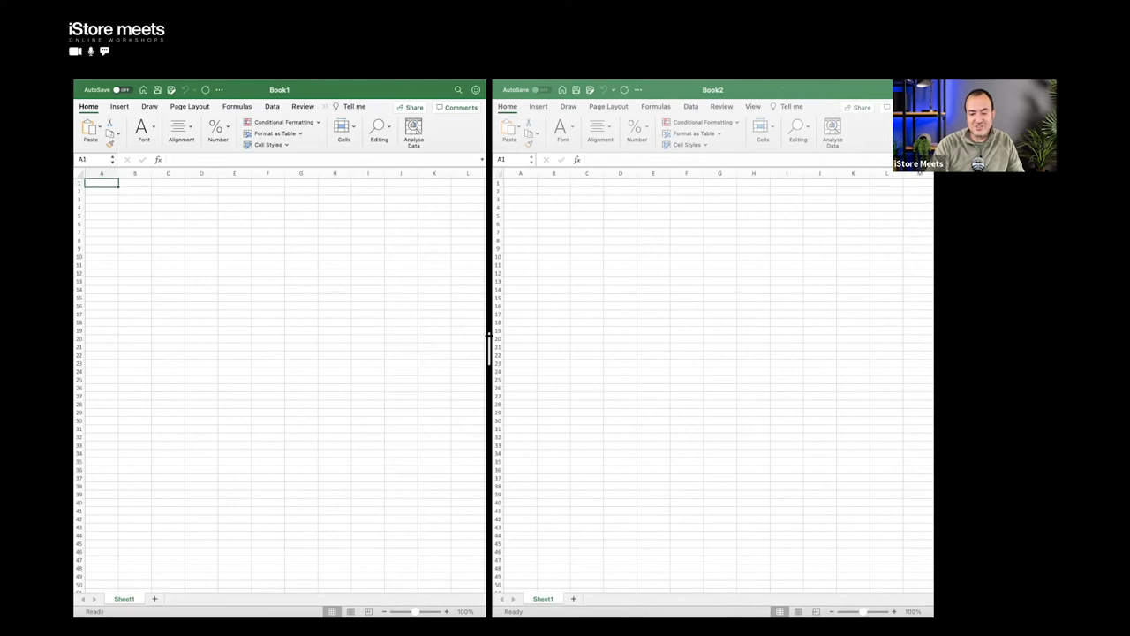
Step: Close Book2 and restore Book1 to a regular desktop window, moved to the left edge and widened
{"action": "mouse_move", "coordinate": [551, 83]}
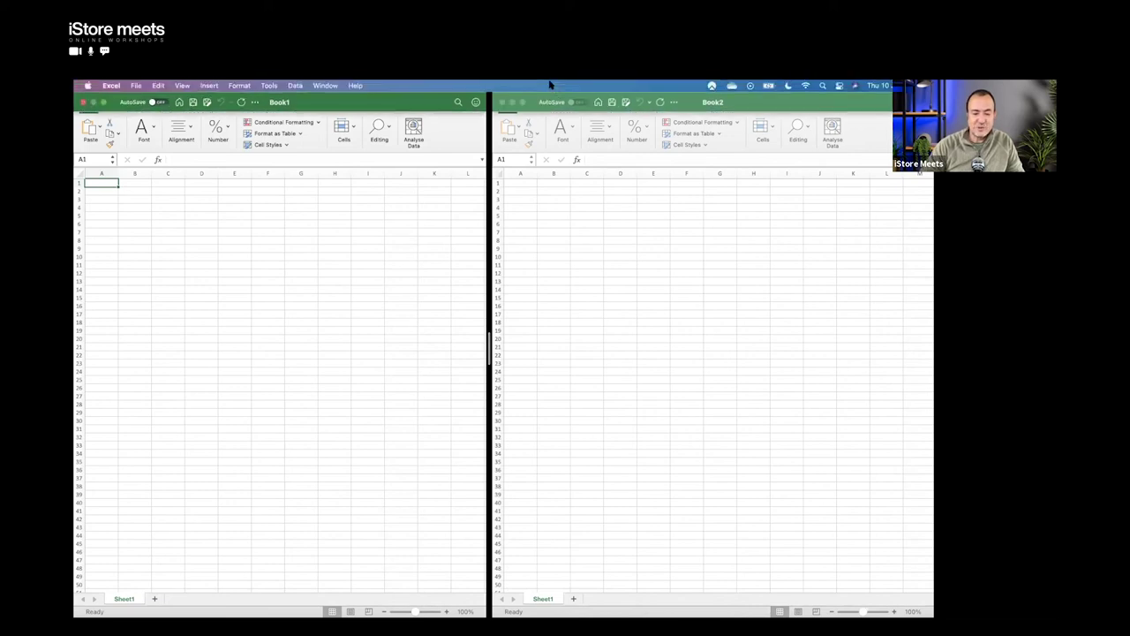
{"action": "left_click", "coordinate": [501, 102]}
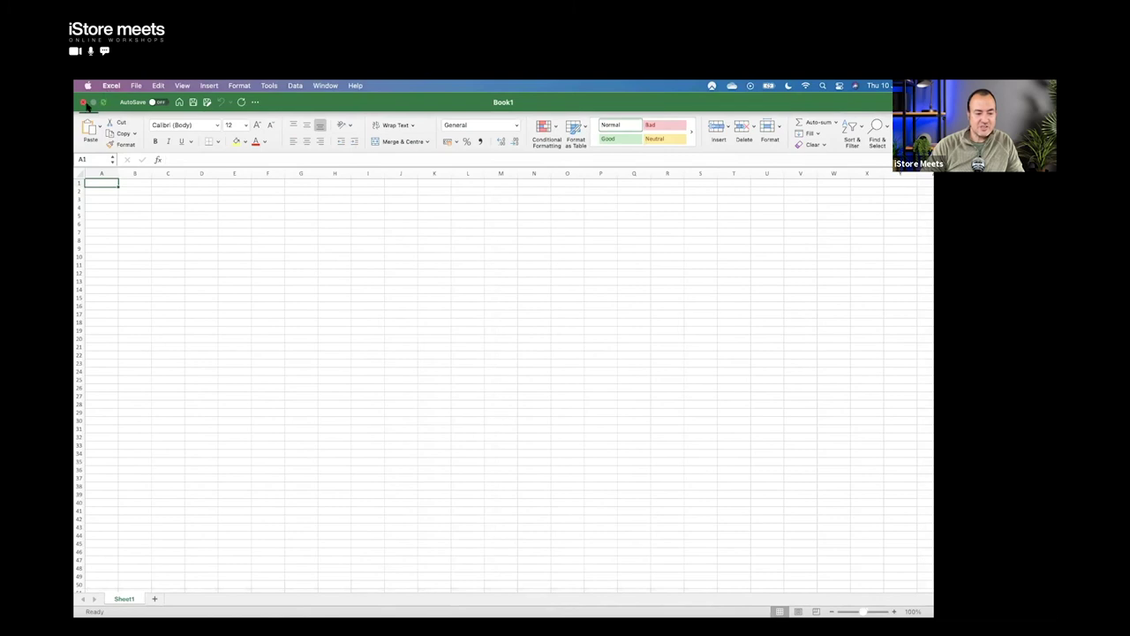
{"action": "left_click", "coordinate": [103, 103]}
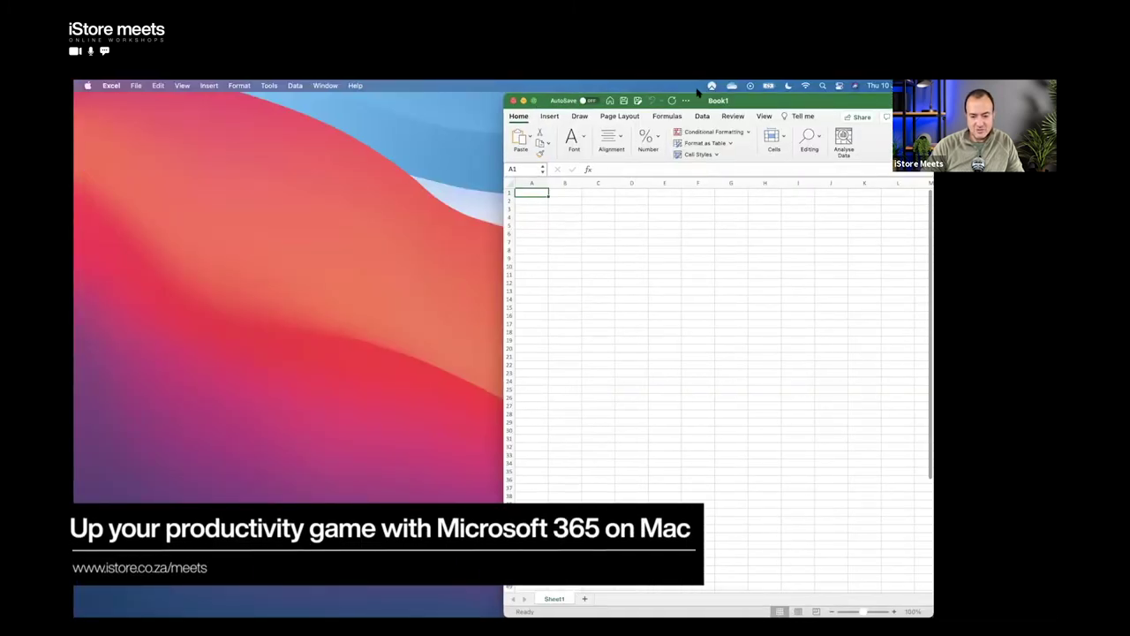
{"action": "left_click_drag", "start_coordinate": [747, 104], "coordinate": [322, 103]}
{"action": "left_click_drag", "start_coordinate": [508, 128], "coordinate": [785, 143]}
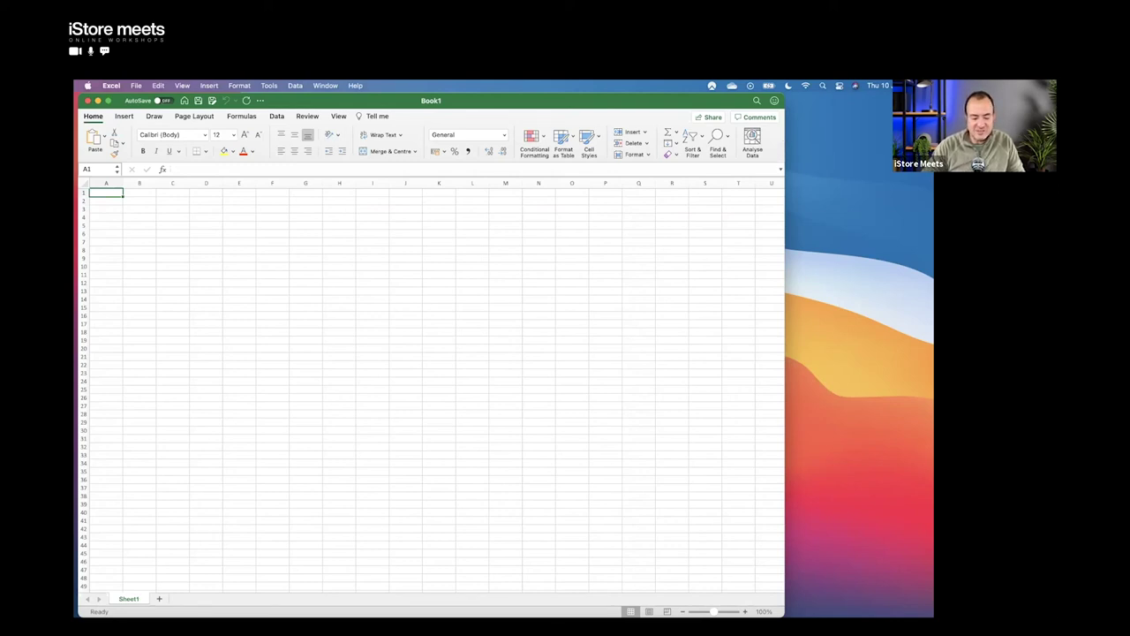
Step: Fill the blank sheet with the sample data offered by Analyse Data, and close the analysis pane
{"action": "left_click", "coordinate": [753, 138]}
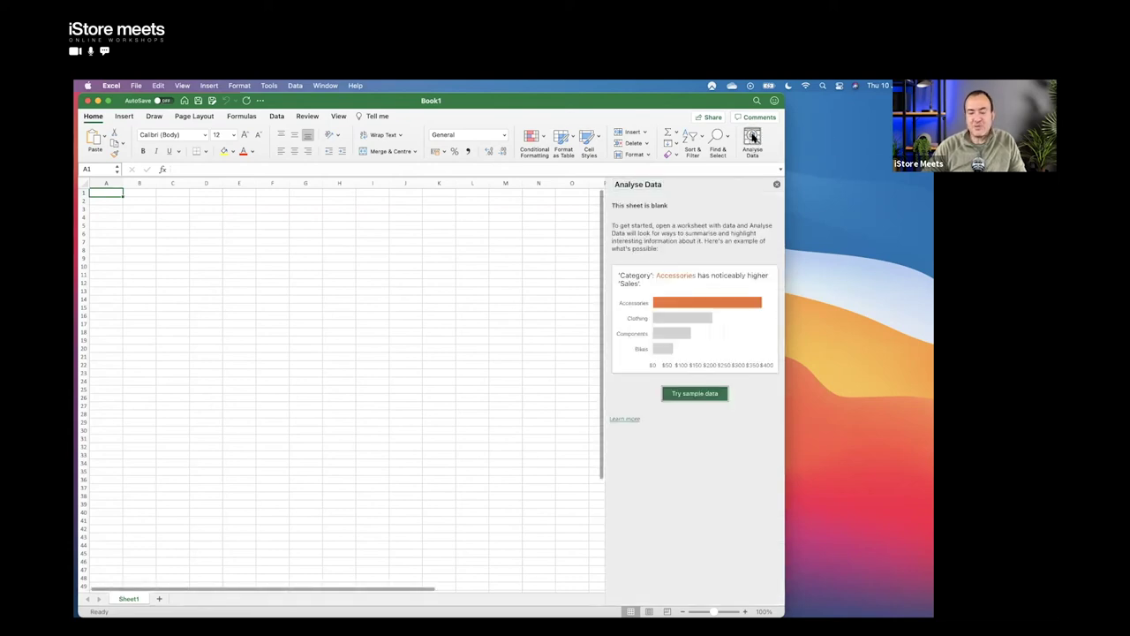
{"action": "left_click", "coordinate": [685, 395]}
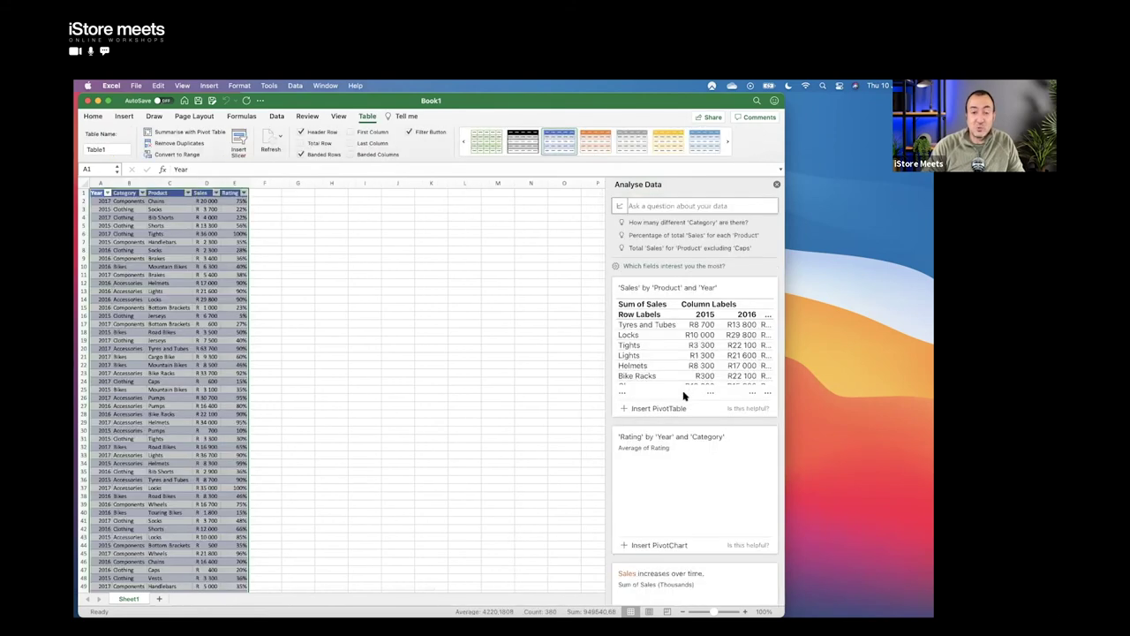
{"action": "left_click", "coordinate": [777, 184]}
{"action": "left_click", "coordinate": [398, 275]}
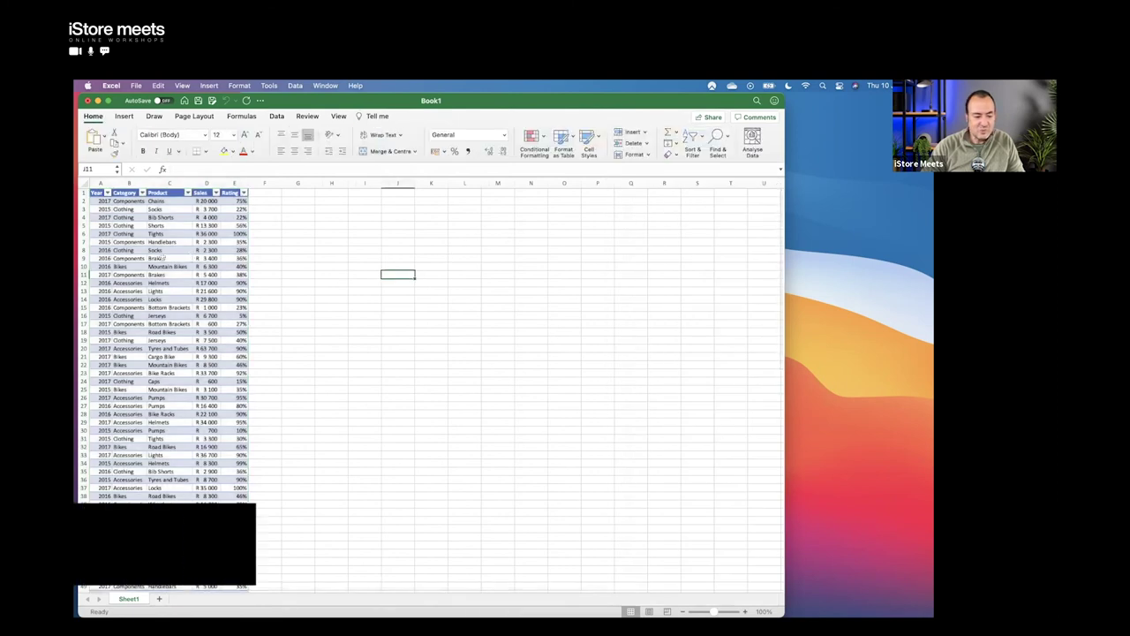
Step: Look through the sample sales table, run Analyse Data on it and review the suggested PivotTables and PivotCharts
{"action": "scroll", "coordinate": [157, 276], "scroll_direction": "down", "scroll_amount": 5}
{"action": "scroll", "coordinate": [157, 277], "scroll_direction": "up", "scroll_amount": 5}
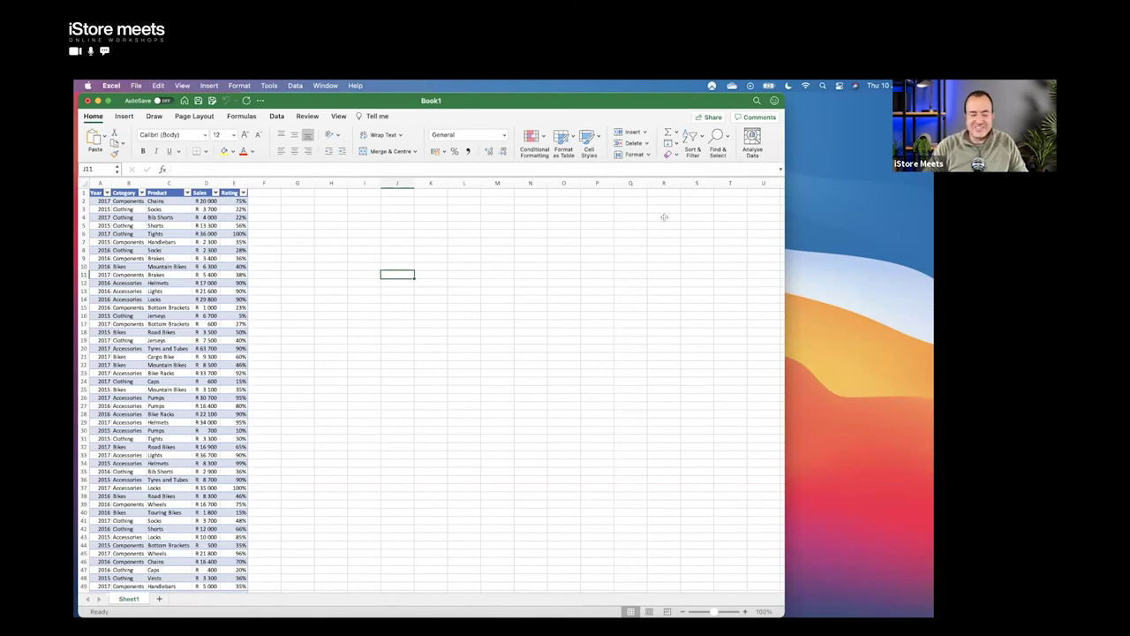
{"action": "left_click", "coordinate": [753, 137]}
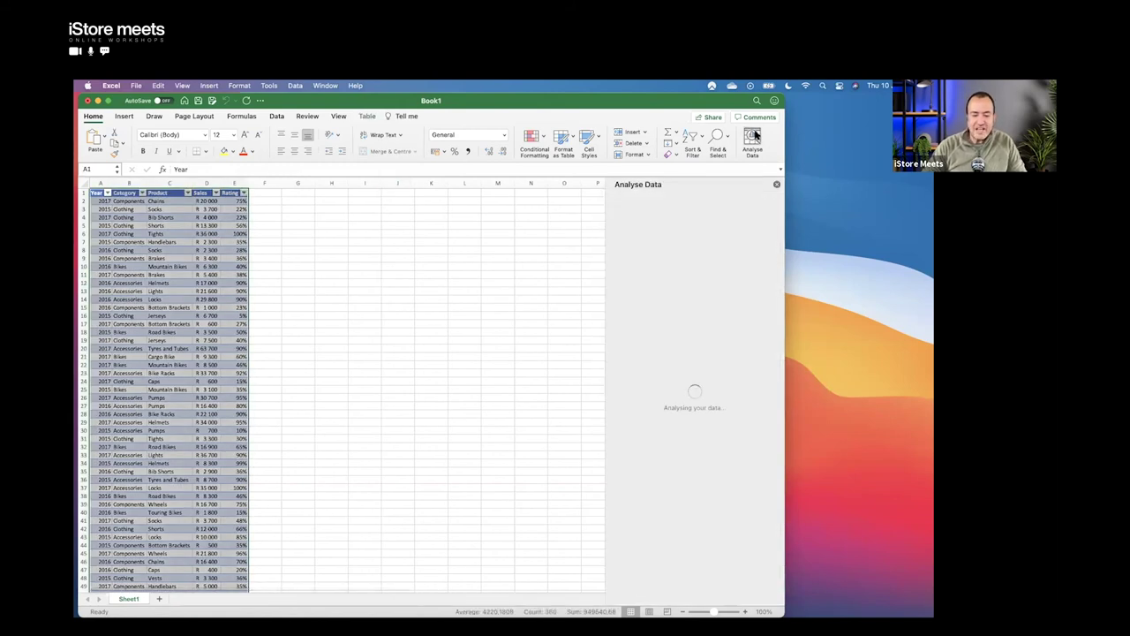
{"action": "scroll", "coordinate": [671, 400], "scroll_direction": "down", "scroll_amount": 3}
{"action": "scroll", "coordinate": [671, 400], "scroll_direction": "down", "scroll_amount": 5}
{"action": "scroll", "coordinate": [671, 400], "scroll_direction": "up", "scroll_amount": 8}
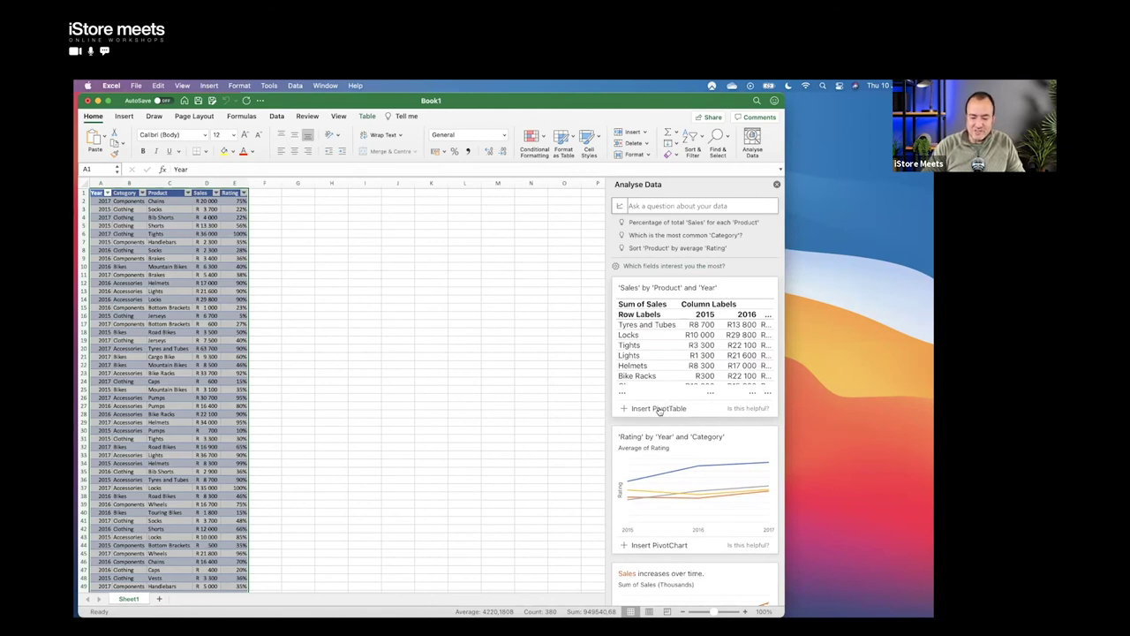
{"action": "scroll", "coordinate": [660, 418], "scroll_direction": "down", "scroll_amount": 2}
{"action": "scroll", "coordinate": [660, 418], "scroll_direction": "down", "scroll_amount": 6}
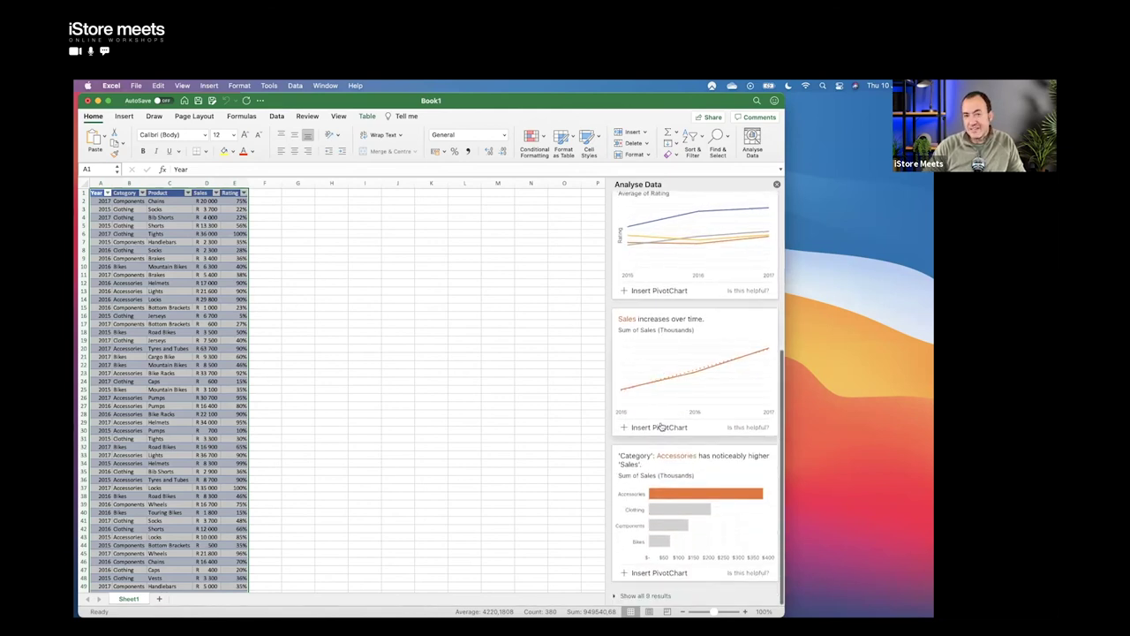
{"action": "scroll", "coordinate": [660, 426], "scroll_direction": "up", "scroll_amount": 8}
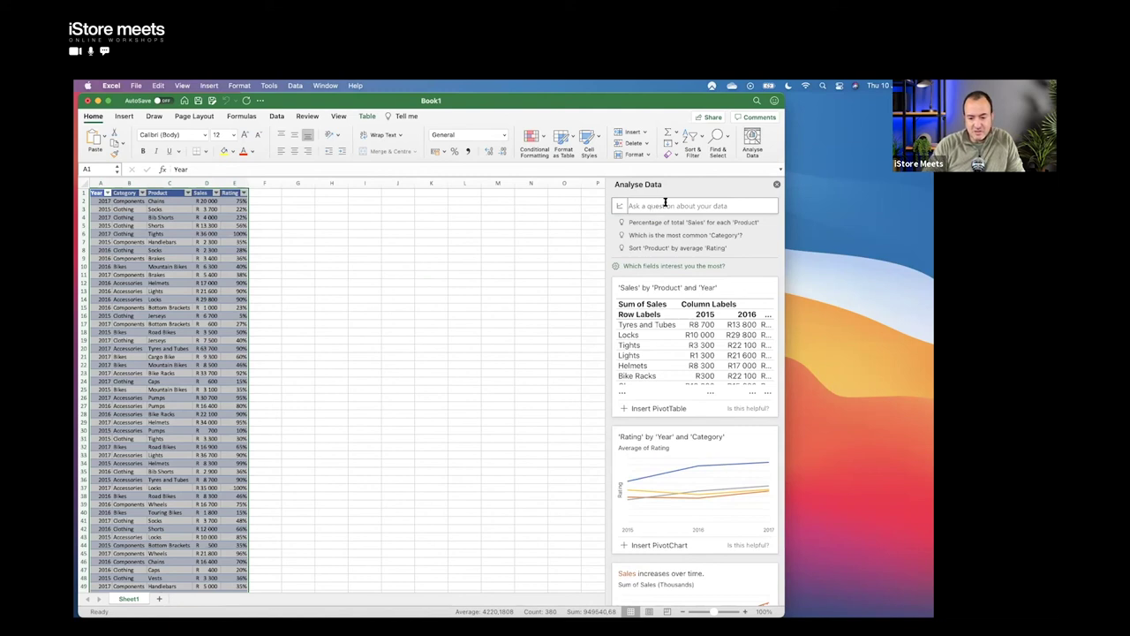
Step: Ask Analyse Data for "total sales for 2017", and return to the list of suggestions
{"action": "left_click", "coordinate": [651, 205]}
{"action": "type", "text": "cotal sales for 201"}
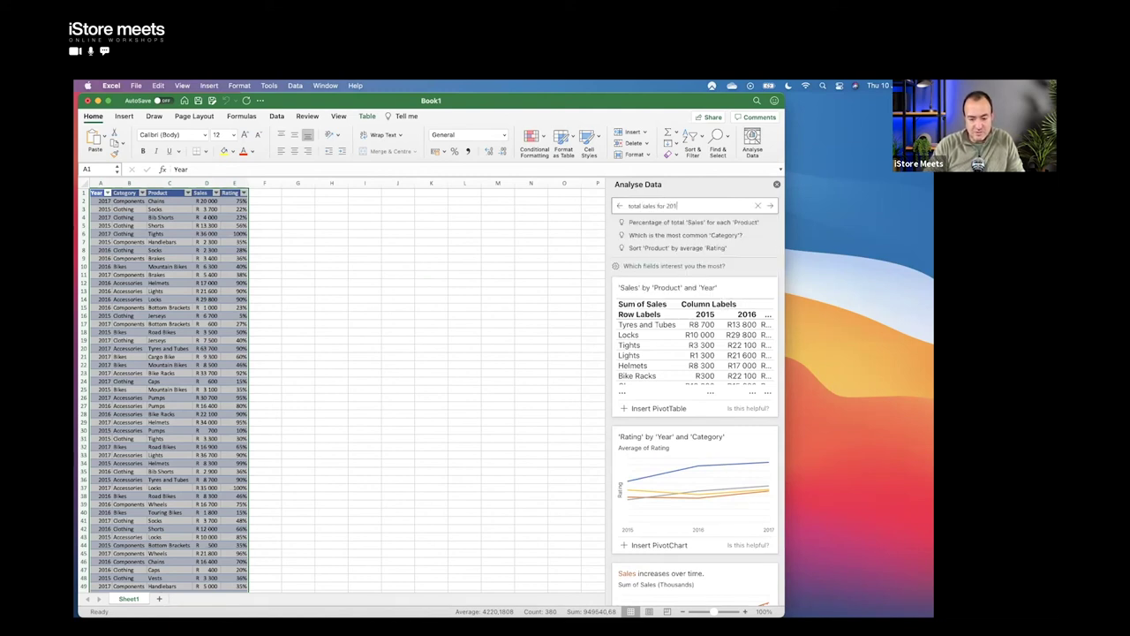
{"action": "type", "text": "77"}
{"action": "key", "text": "Return"}
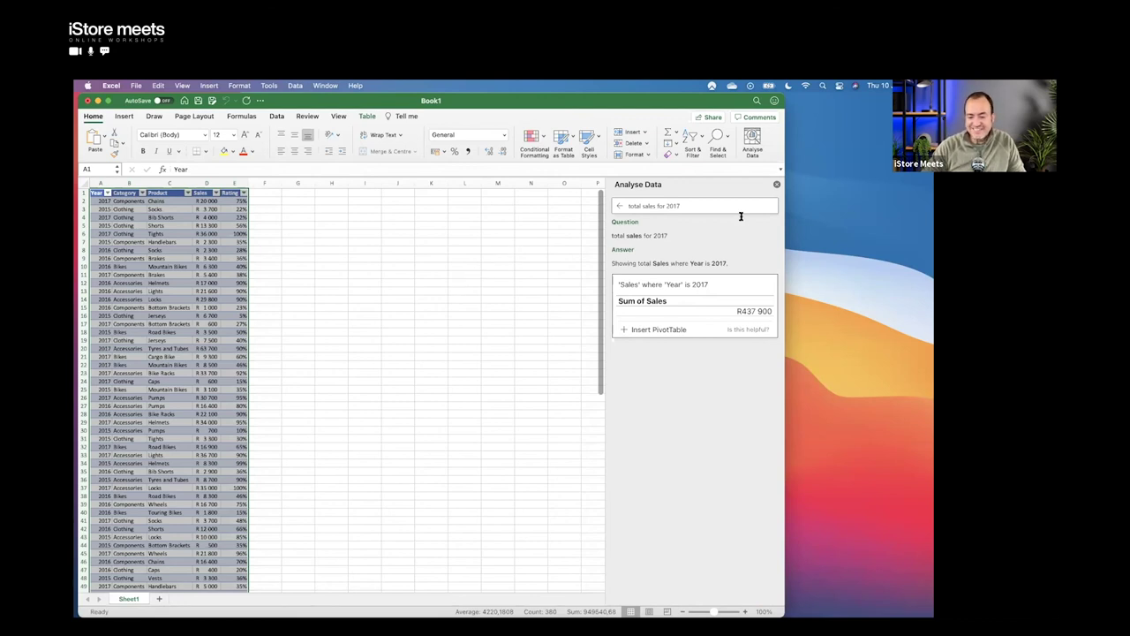
{"action": "left_click", "coordinate": [770, 206]}
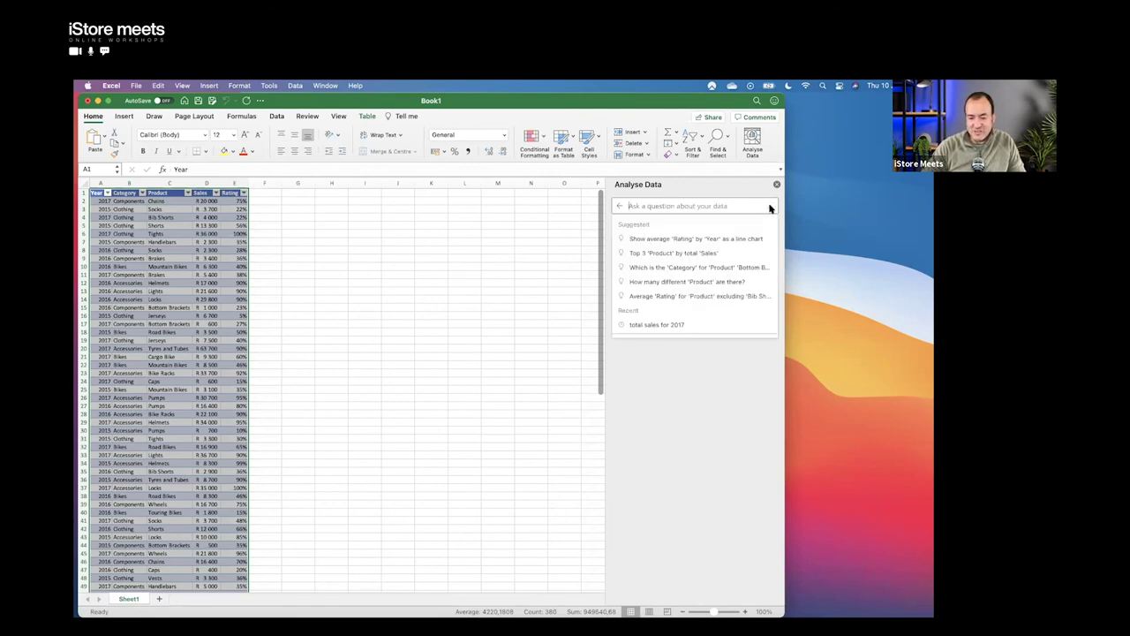
{"action": "left_click", "coordinate": [622, 208]}
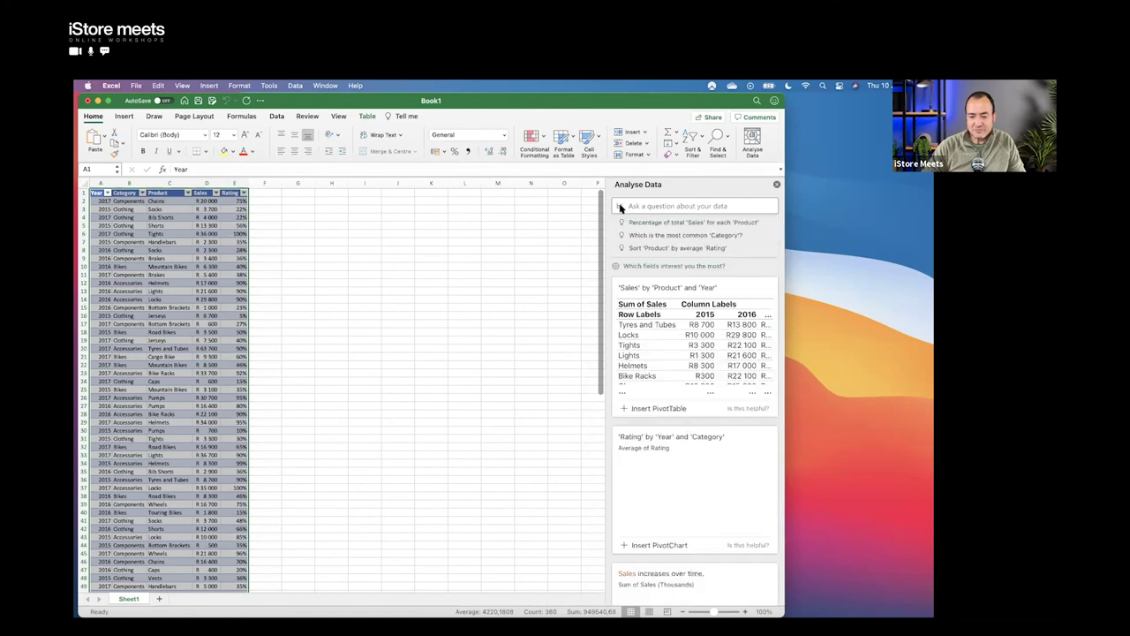
Step: Insert the suggested PivotChart comparing Sales by Category, which highlights Accessories
{"action": "scroll", "coordinate": [660, 409], "scroll_direction": "down", "scroll_amount": 5}
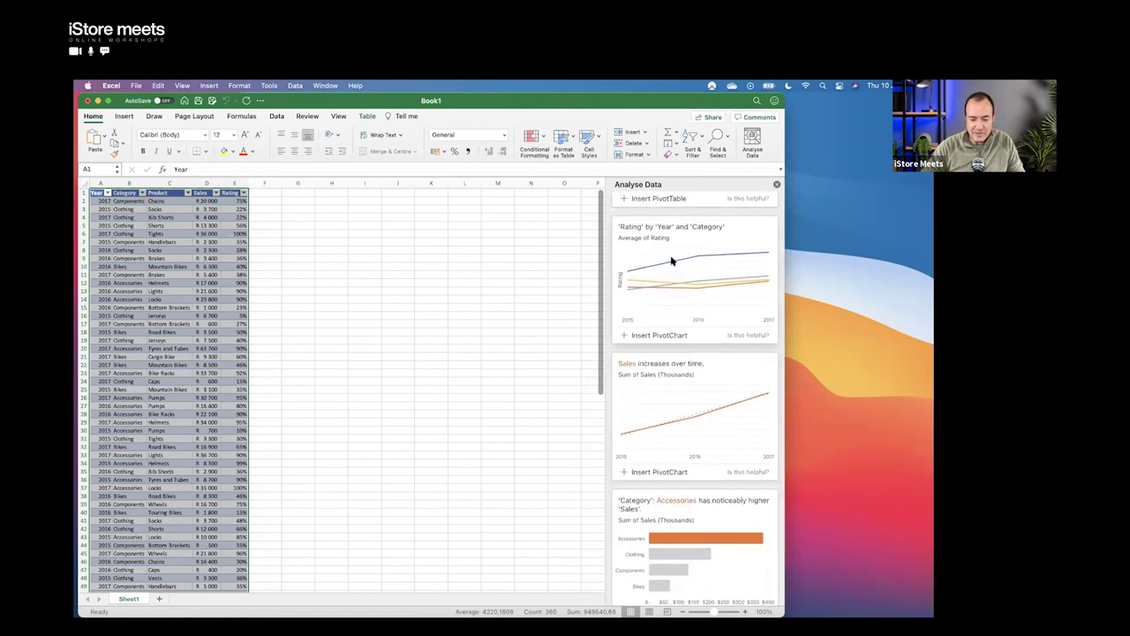
{"action": "scroll", "coordinate": [662, 391], "scroll_direction": "down", "scroll_amount": 2}
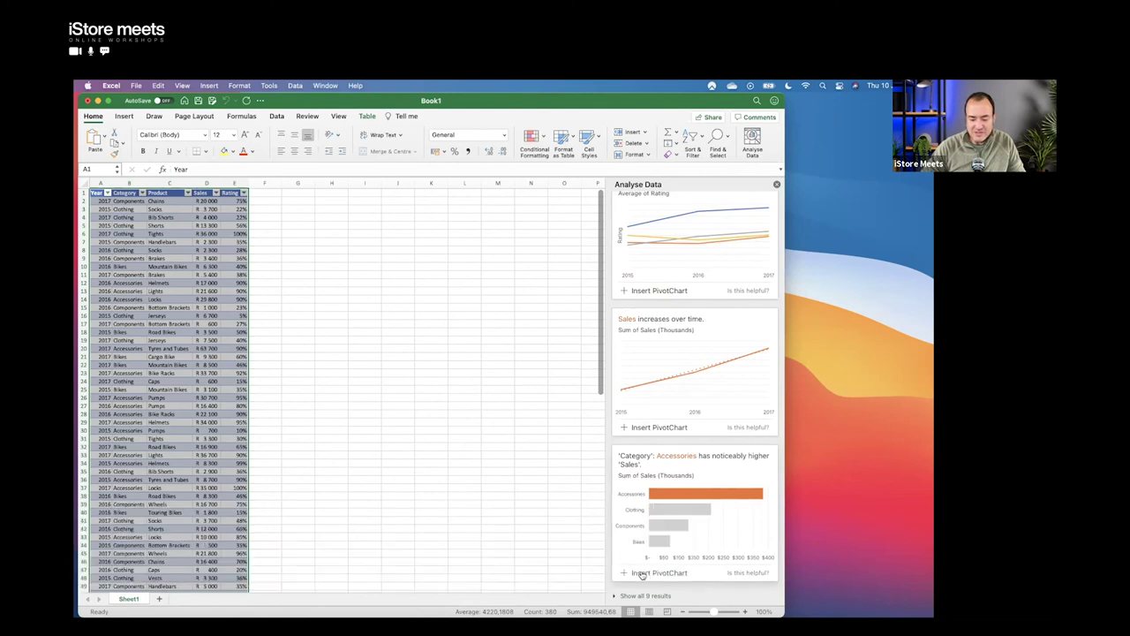
{"action": "left_click", "coordinate": [642, 574]}
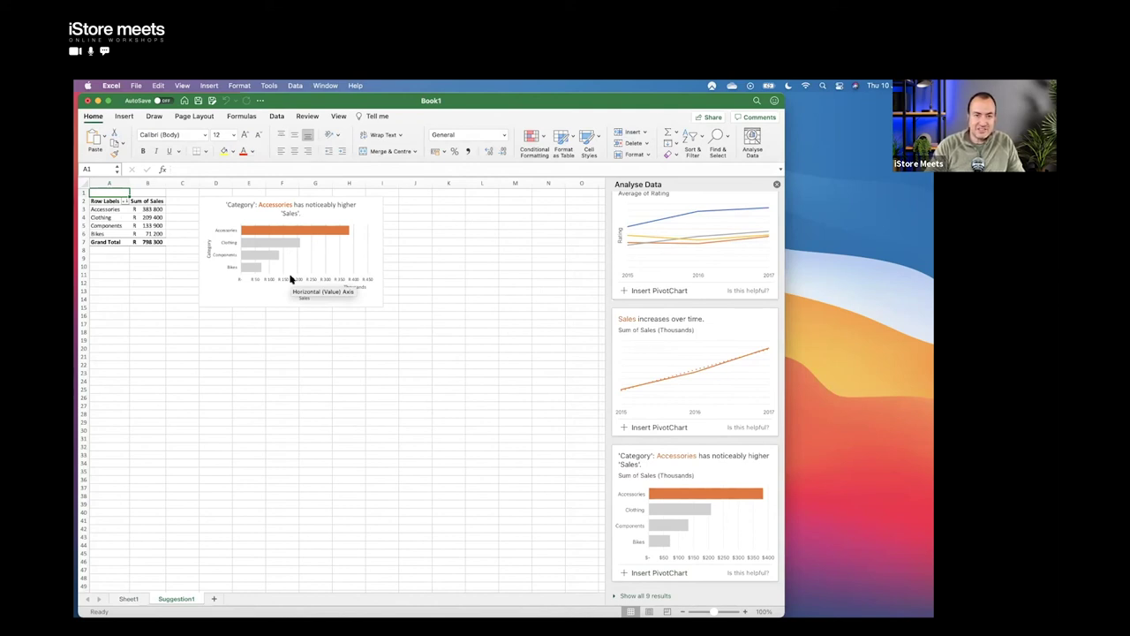
Step: Examine the fields and analysis tools of the category sales PivotTable, and return to an empty cell
{"action": "left_click", "coordinate": [152, 226]}
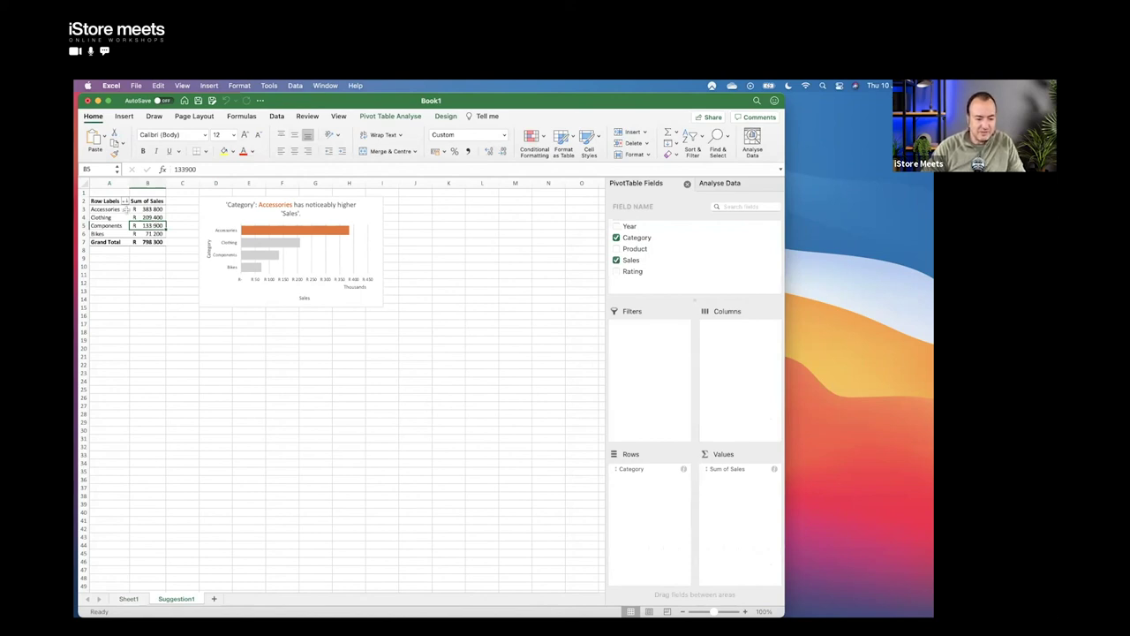
{"action": "left_click", "coordinate": [390, 119]}
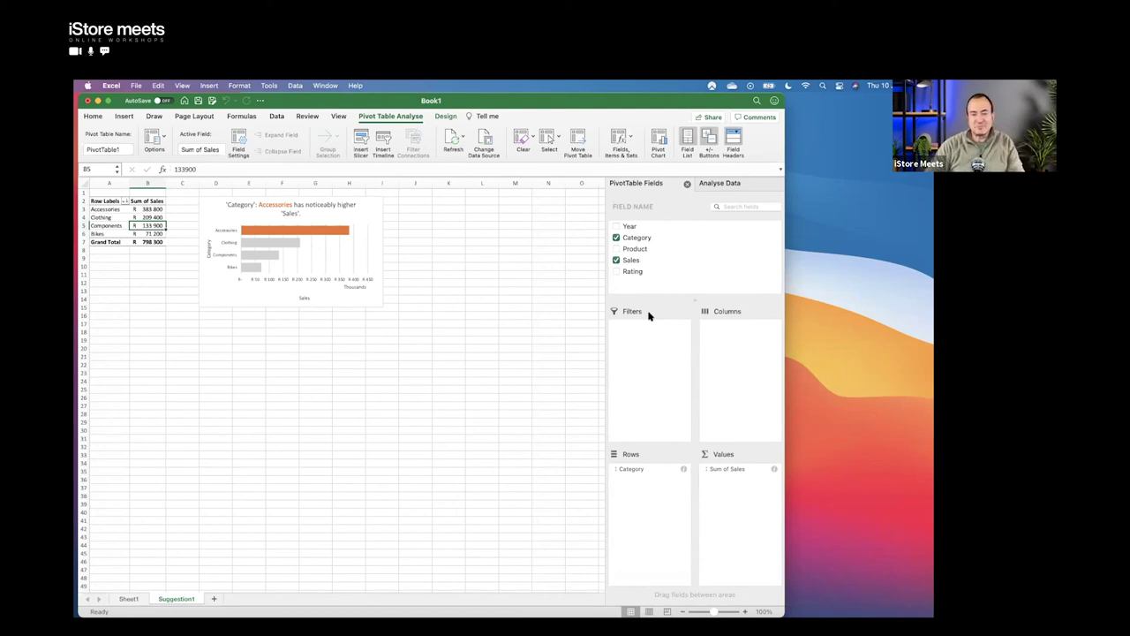
{"action": "left_click", "coordinate": [271, 381]}
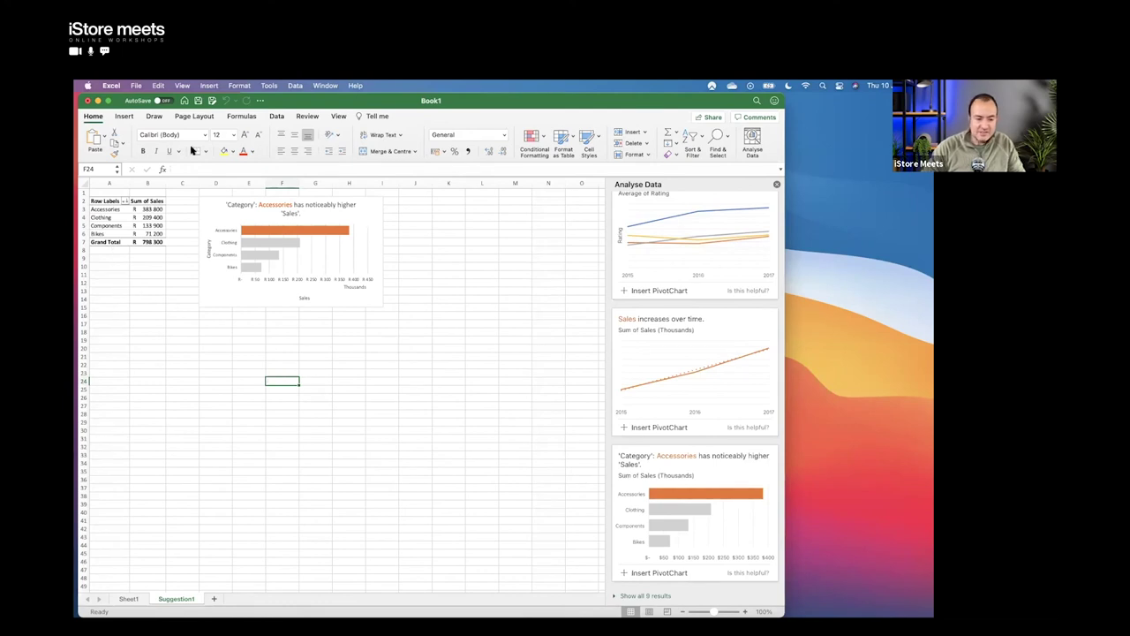
Step: Save the workbook as Book1 in Excel Workbook (.xlsx) format in the Documents folder, and dismiss the automatic saving notice
{"action": "key", "text": "super+s"}
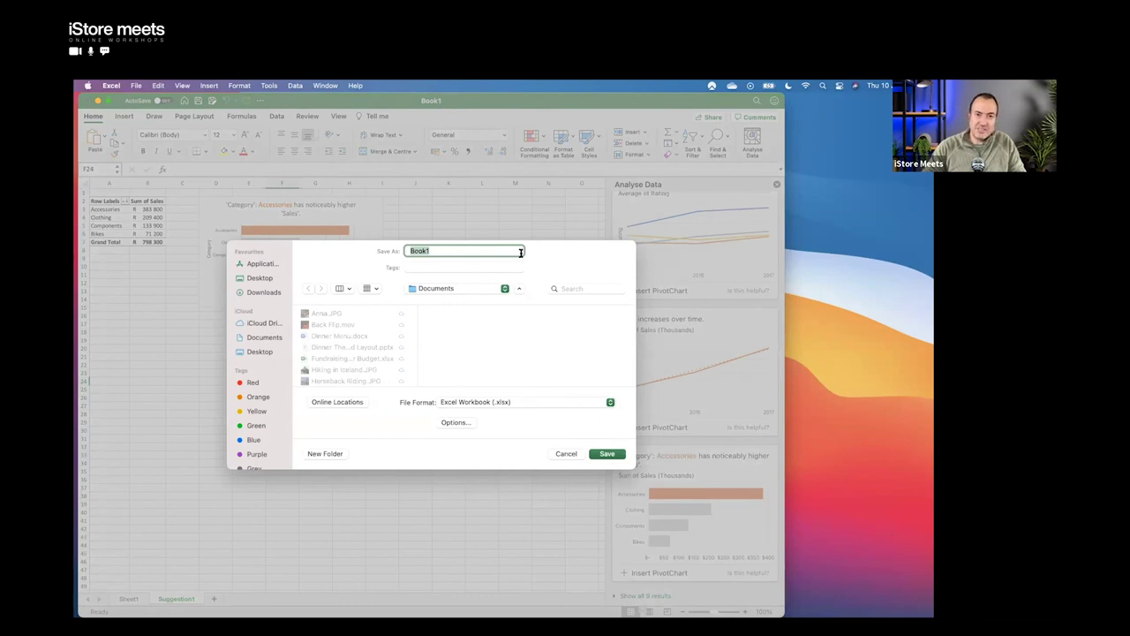
{"action": "left_click", "coordinate": [449, 289]}
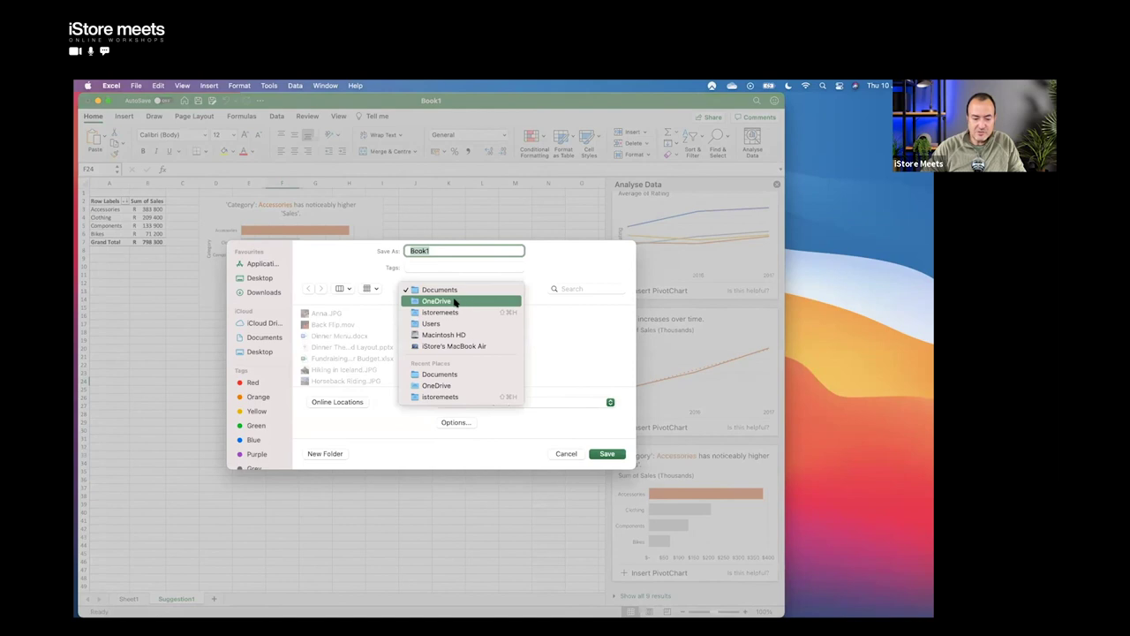
{"action": "left_click", "coordinate": [541, 250]}
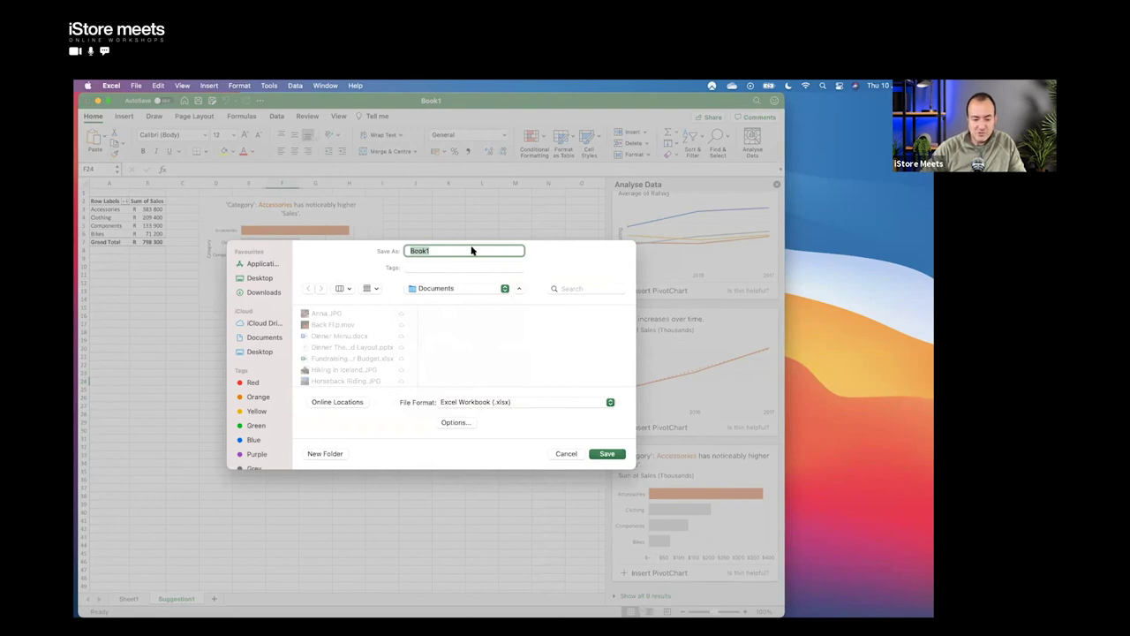
{"action": "left_click", "coordinate": [608, 454]}
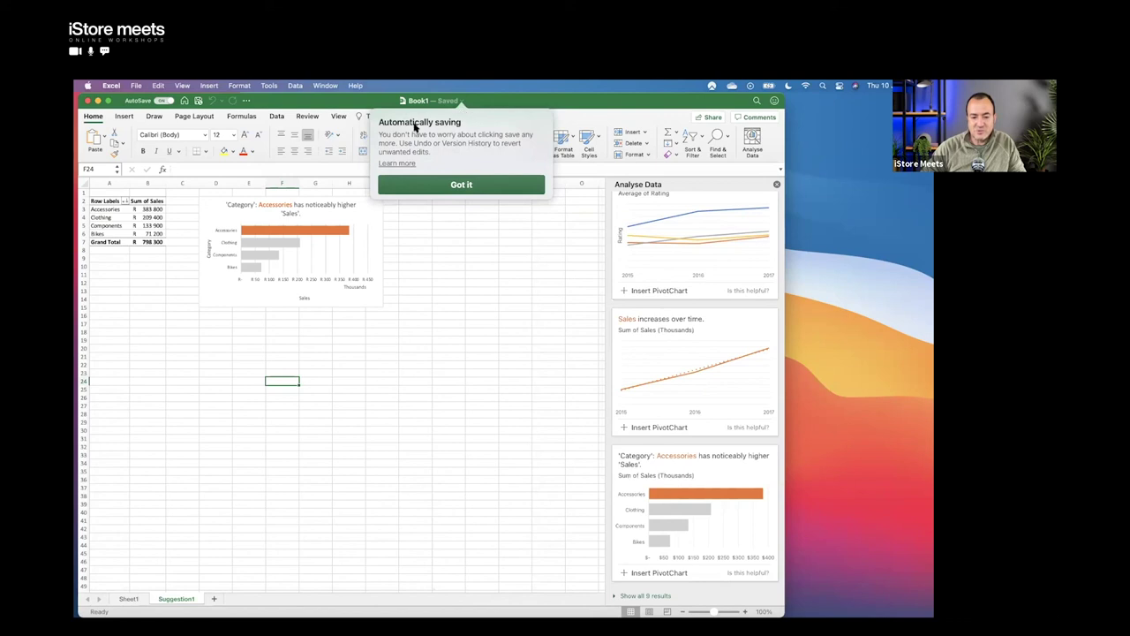
{"action": "left_click", "coordinate": [474, 188]}
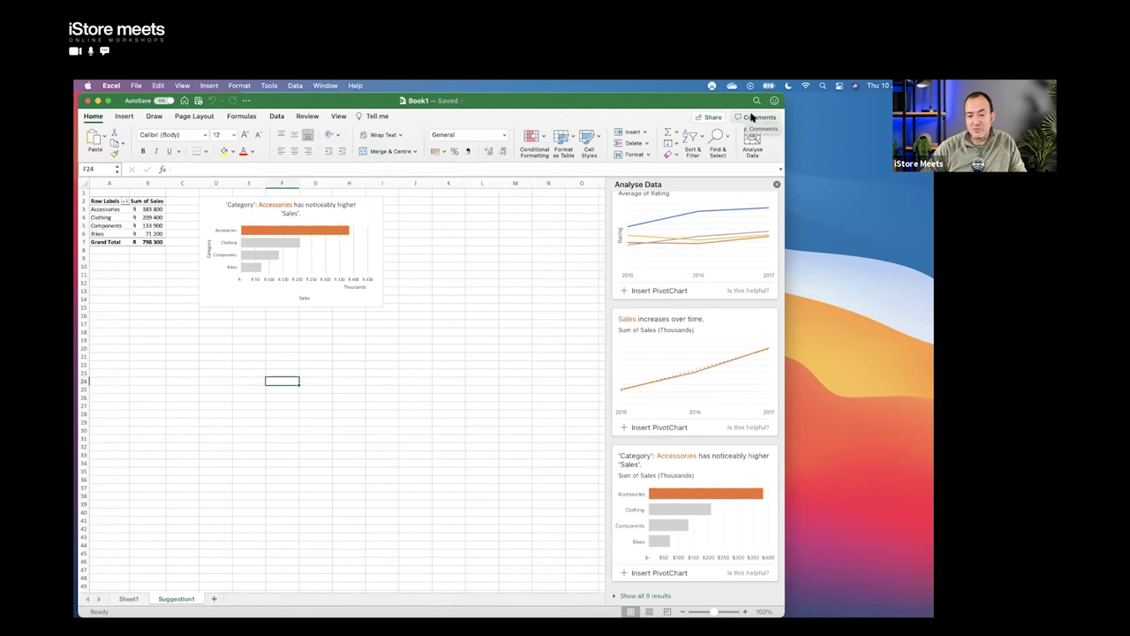
Step: Review the workbook's sharing options, including the permission choices for copying a link, and close them without sharing
{"action": "left_click", "coordinate": [705, 118]}
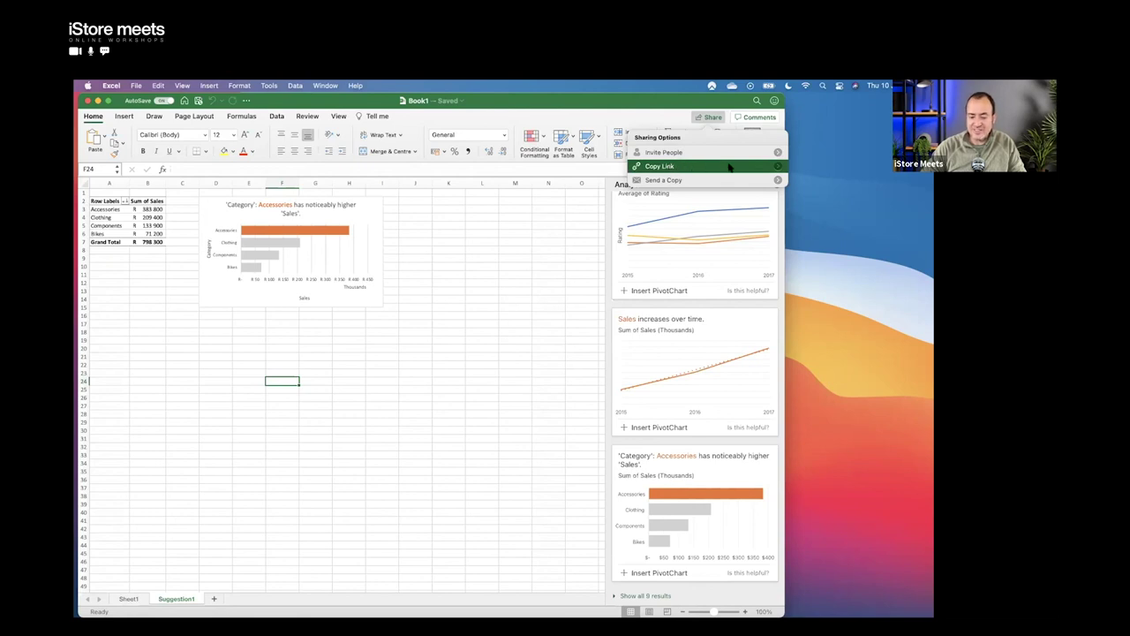
{"action": "mouse_move", "coordinate": [777, 167]}
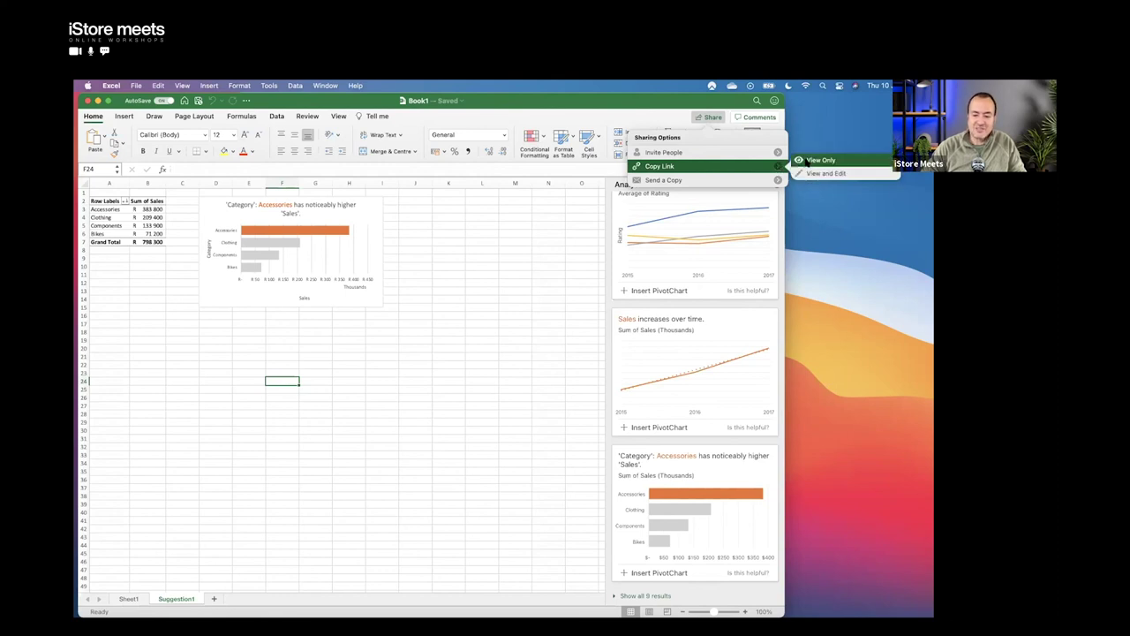
{"action": "left_click", "coordinate": [558, 210]}
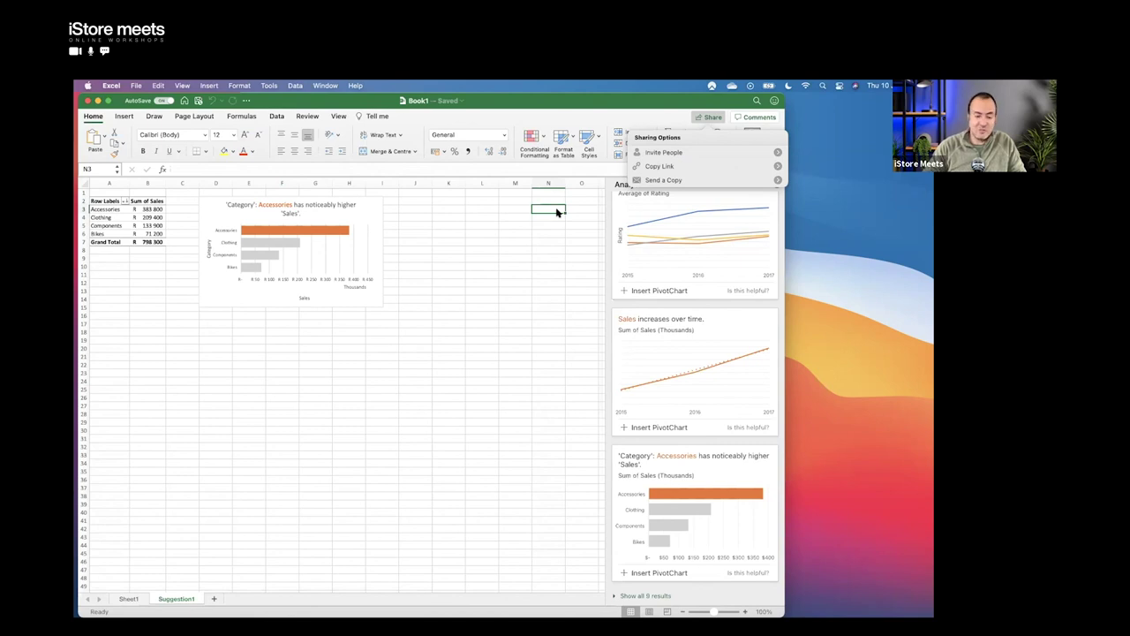
{"action": "left_click", "coordinate": [512, 241]}
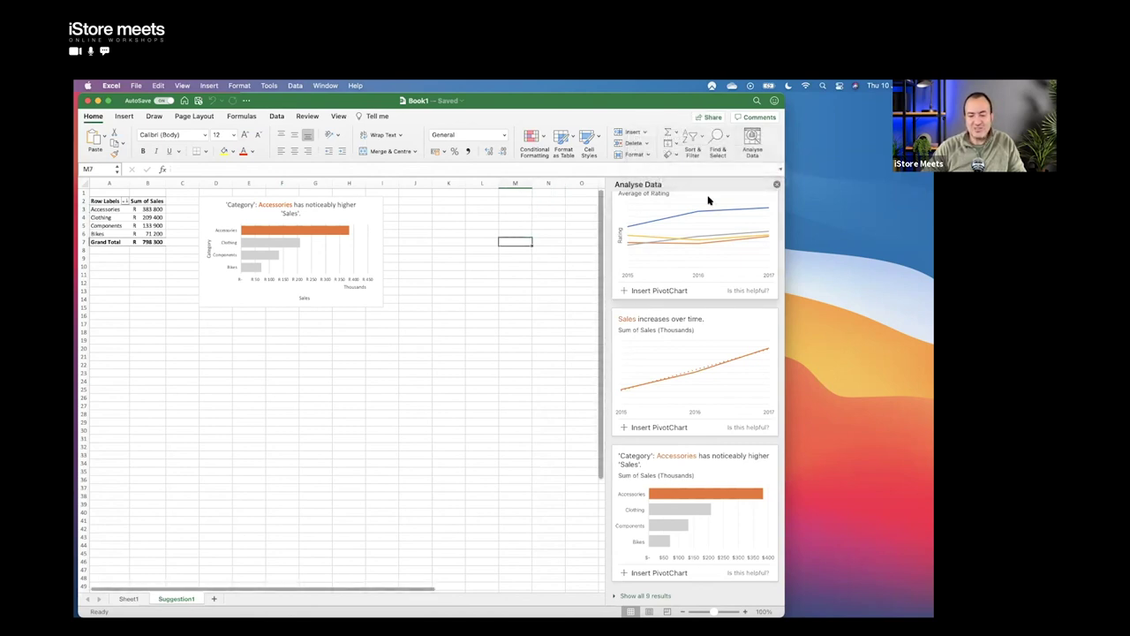
Step: Add the comment "Is the number correct?" to the Accessories sales total in cell B3, and return to an empty cell
{"action": "left_click", "coordinate": [757, 118]}
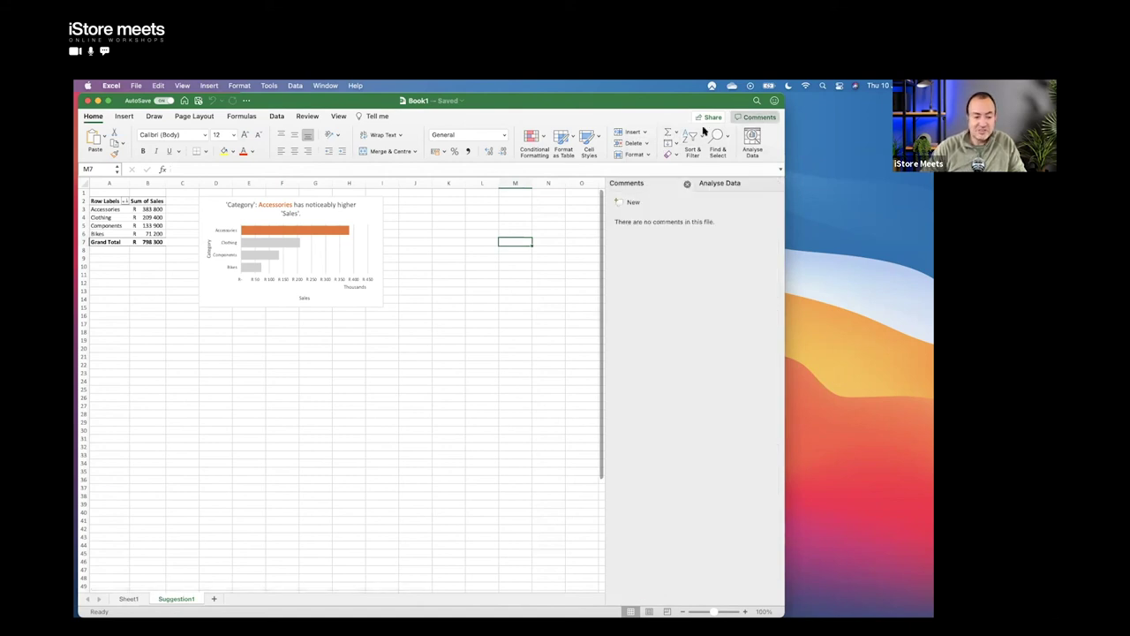
{"action": "left_click", "coordinate": [145, 211]}
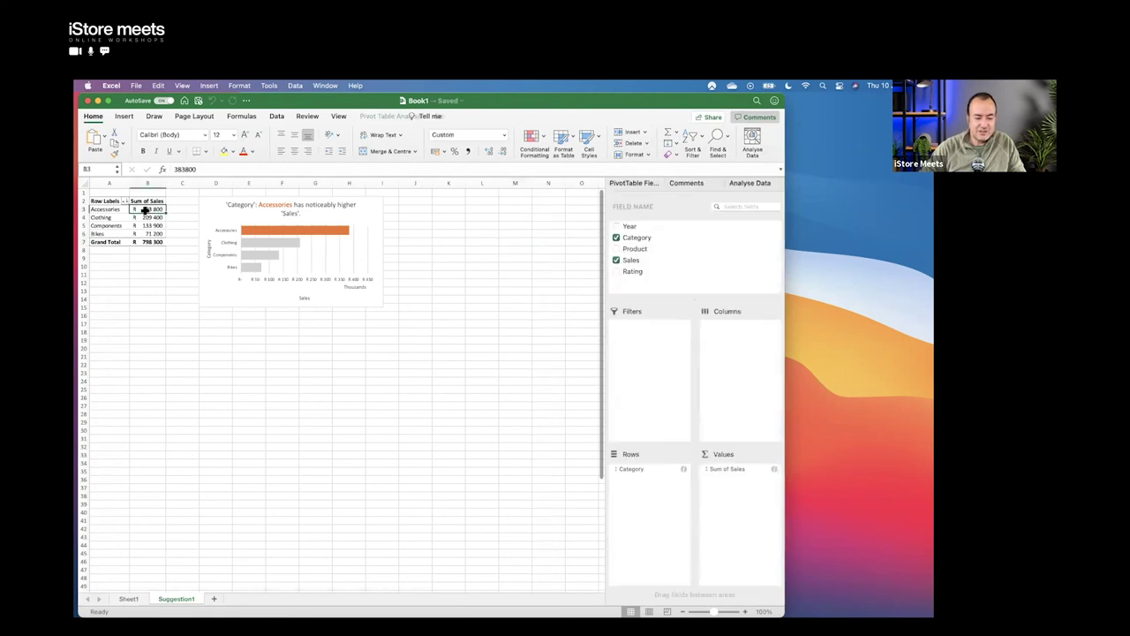
{"action": "left_click", "coordinate": [685, 184]}
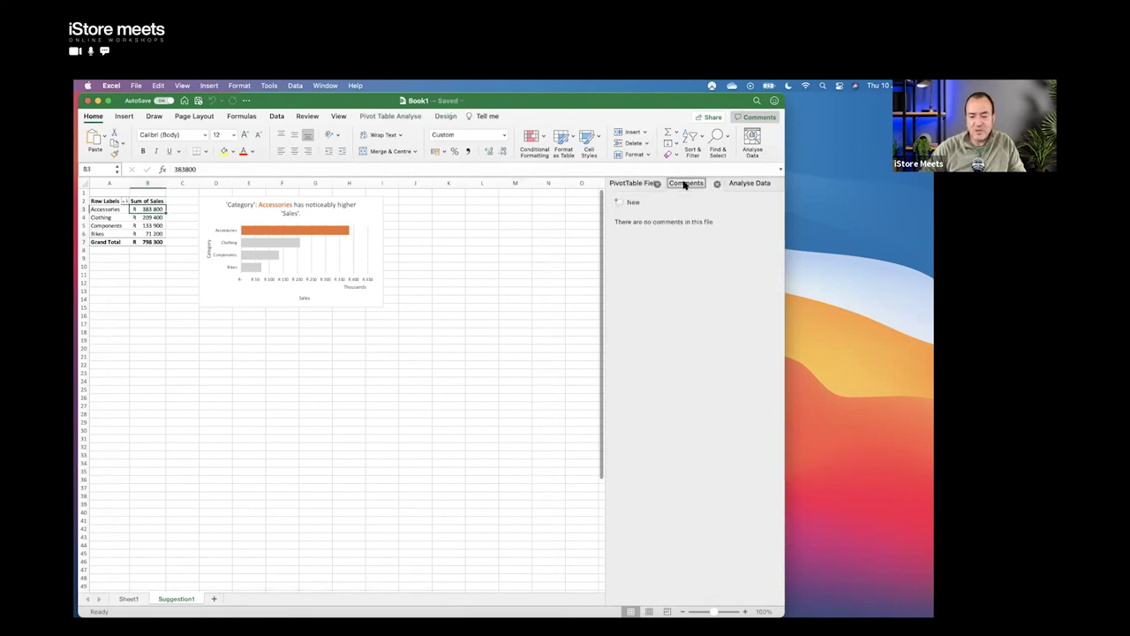
{"action": "left_click", "coordinate": [619, 202]}
{"action": "type", "text": "Is"}
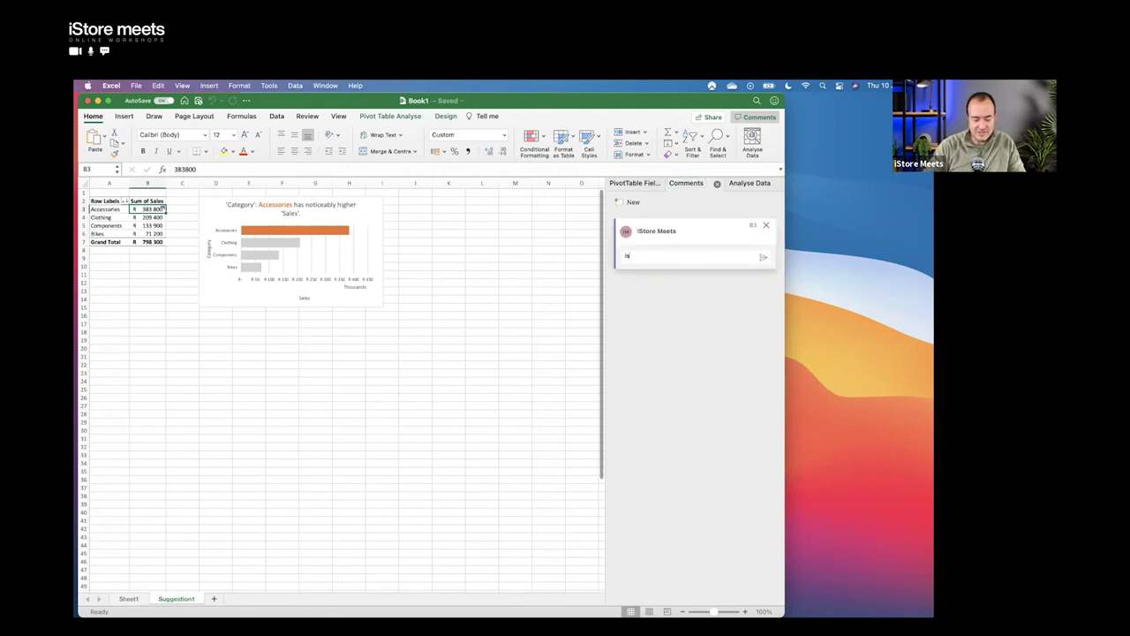
{"action": "type", "text": " the number"}
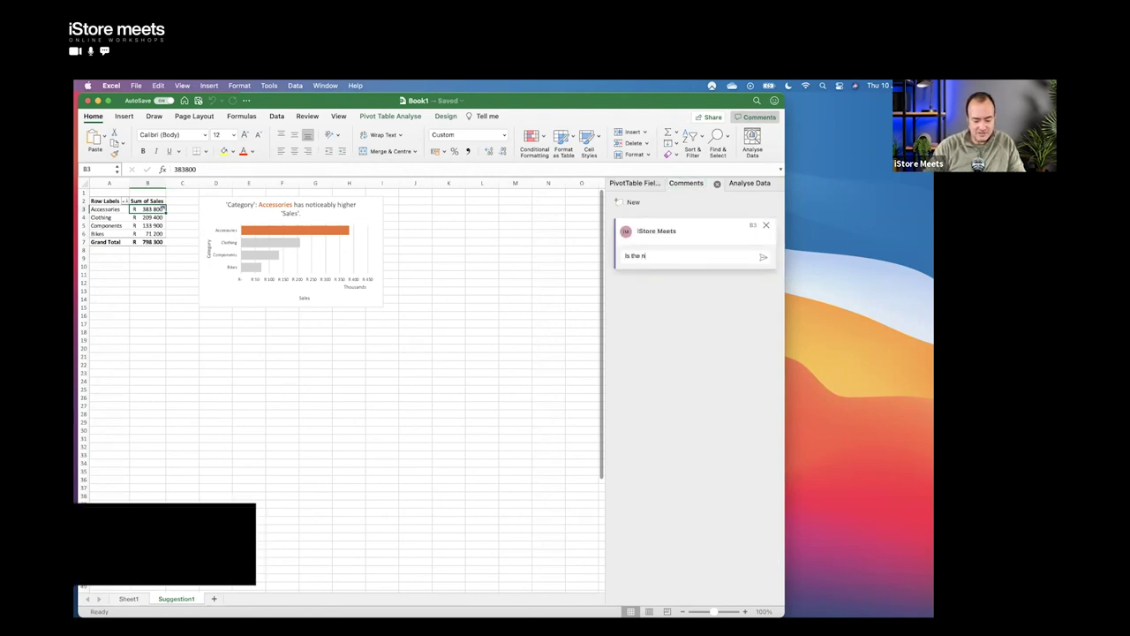
{"action": "type", "text": "rec"}
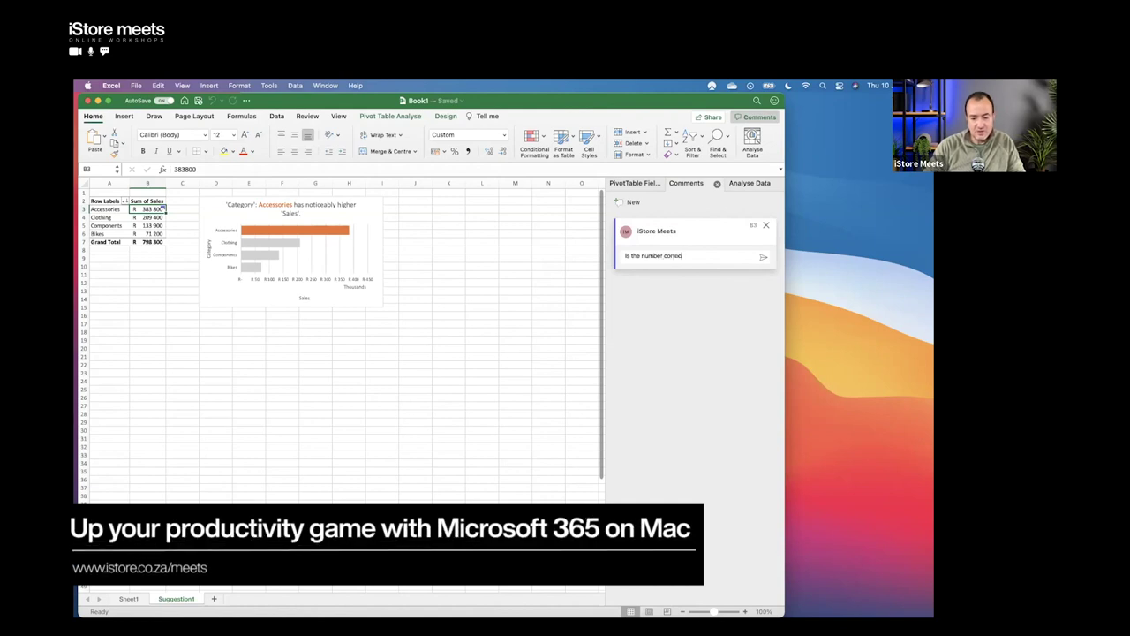
{"action": "type", "text": "t?"}
{"action": "left_click", "coordinate": [763, 257]}
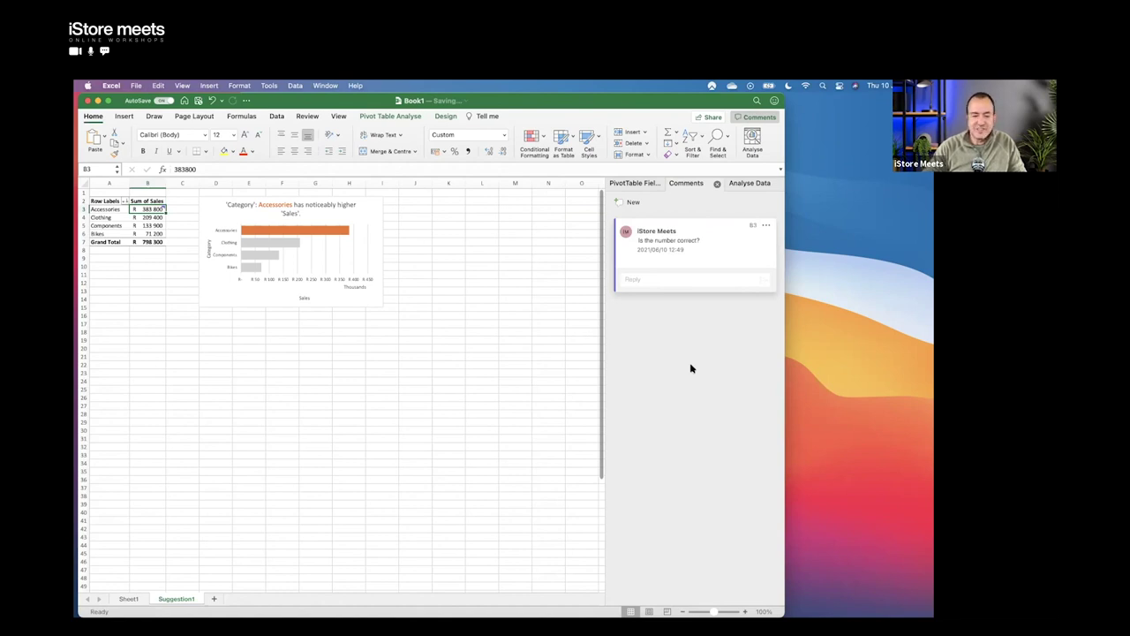
{"action": "left_click", "coordinate": [328, 380]}
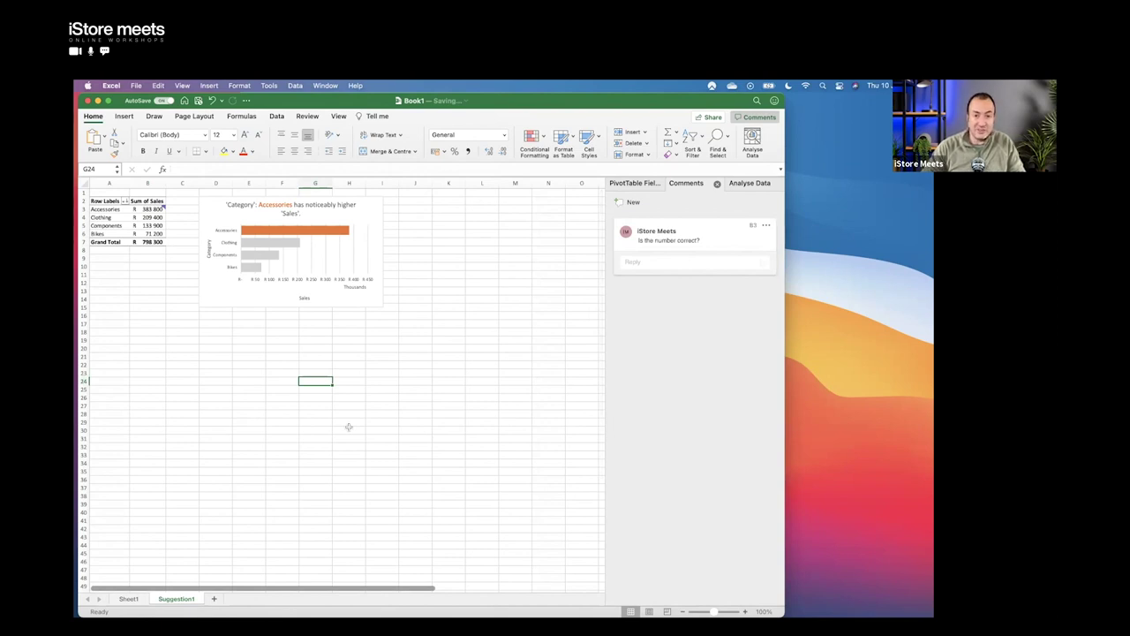
Step: Add a new worksheet and enter the heading "Organic Food" in cell E8
{"action": "left_click", "coordinate": [214, 599]}
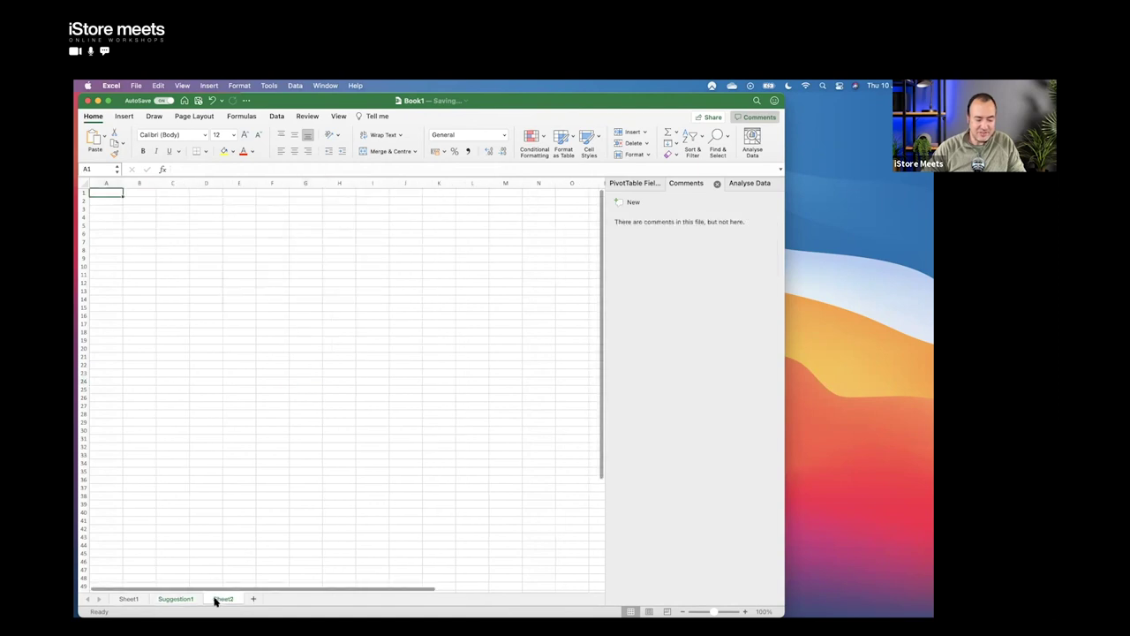
{"action": "left_click", "coordinate": [237, 250]}
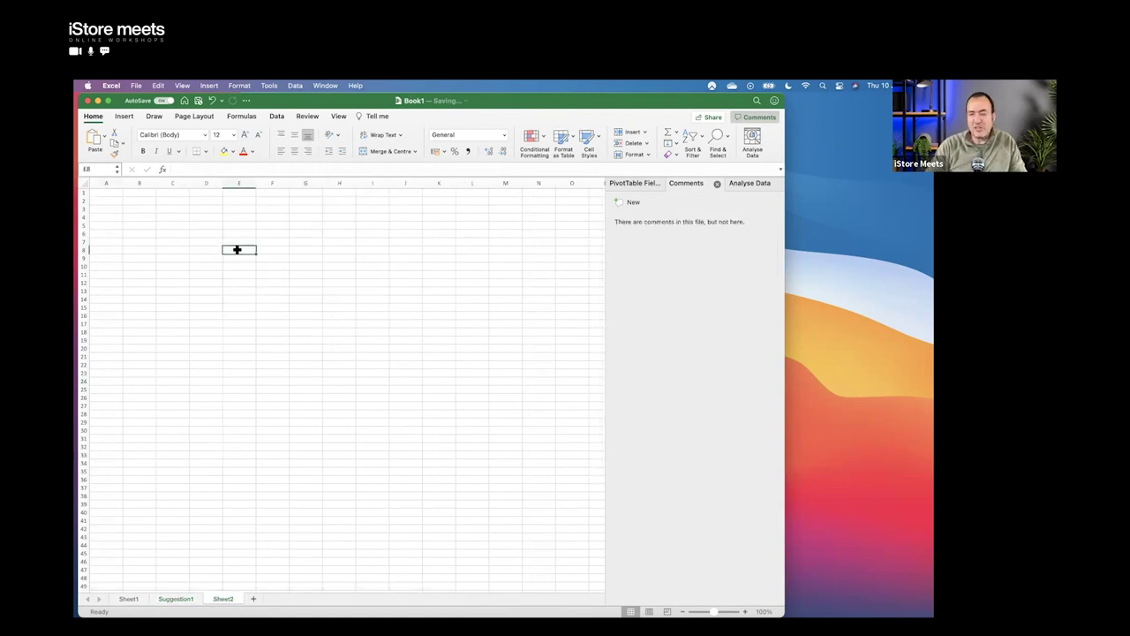
{"action": "type", "text": "O"}
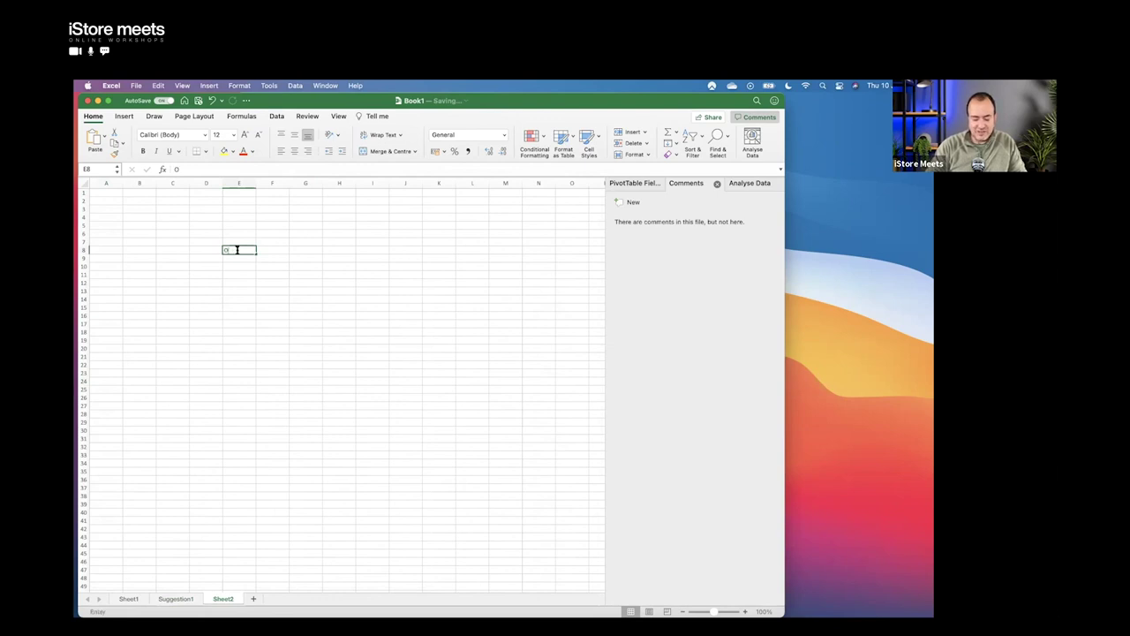
{"action": "type", "text": "rg"}
{"action": "key", "text": "BackSpace"}
{"action": "type", "text": "Organic Food"}
{"action": "key", "text": "Return"}
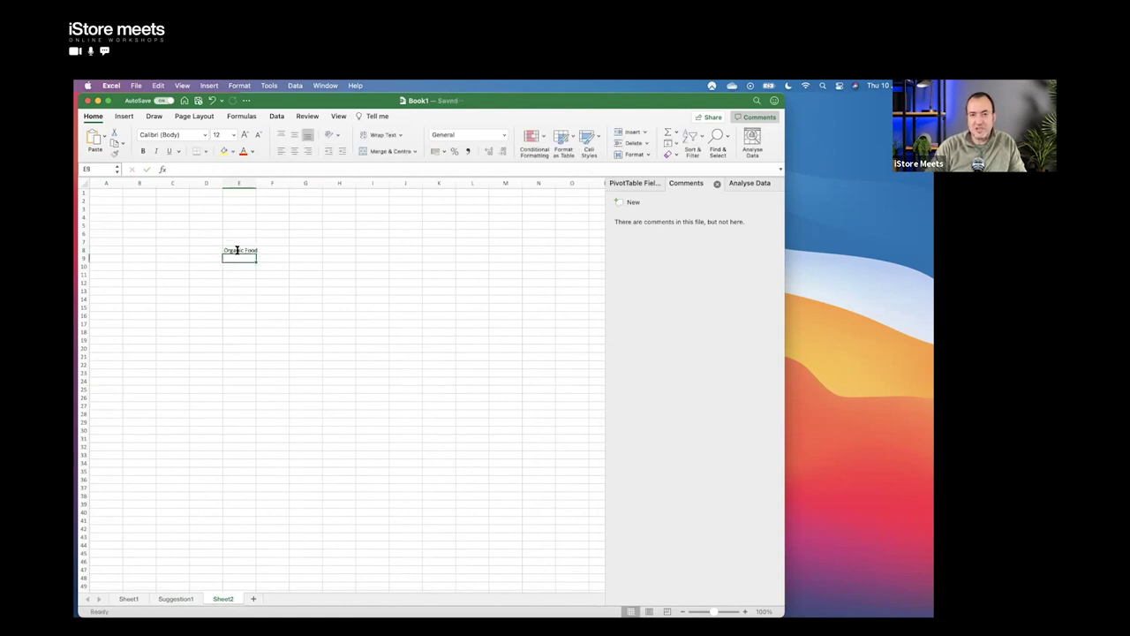
Step: List Apples, Oranges, Pears and Grapes in cells E9 to E12 under the Organic Food heading
{"action": "type", "text": "es"}
{"action": "key", "text": "Return"}
{"action": "type", "text": "Oranges"}
{"action": "key", "text": "Return"}
{"action": "type", "text": "Pears"}
{"action": "key", "text": "Return"}
{"action": "type", "text": "Gr"}
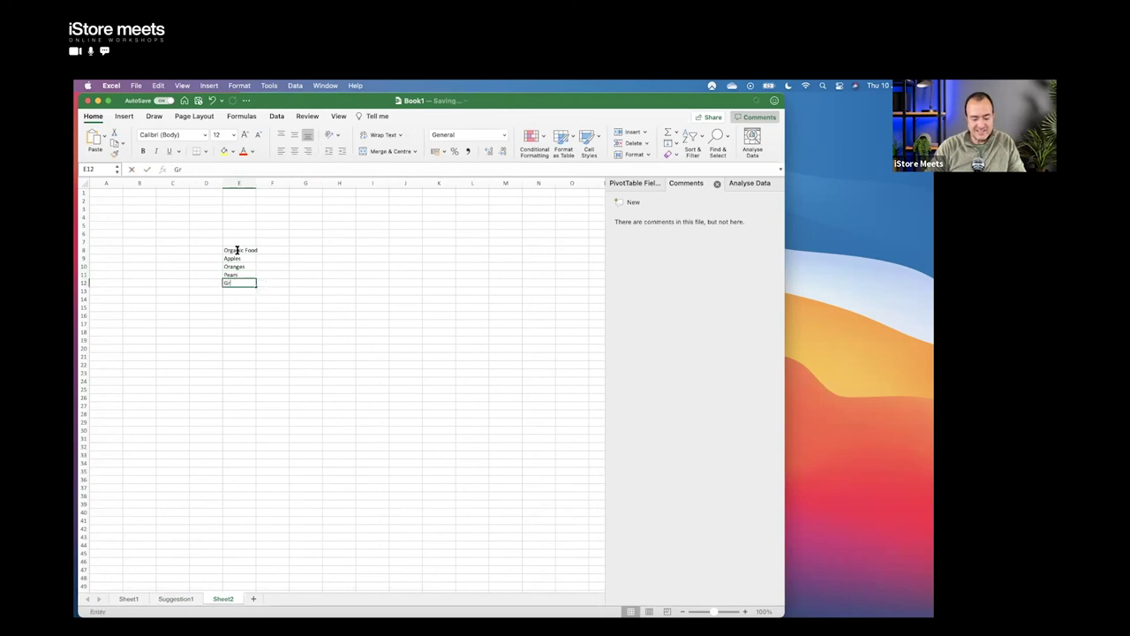
{"action": "type", "text": "apes"}
{"action": "key", "text": "Return"}
Step: Make the "Organic Food" heading bold and widen column E to fit it
{"action": "left_click", "coordinate": [238, 250]}
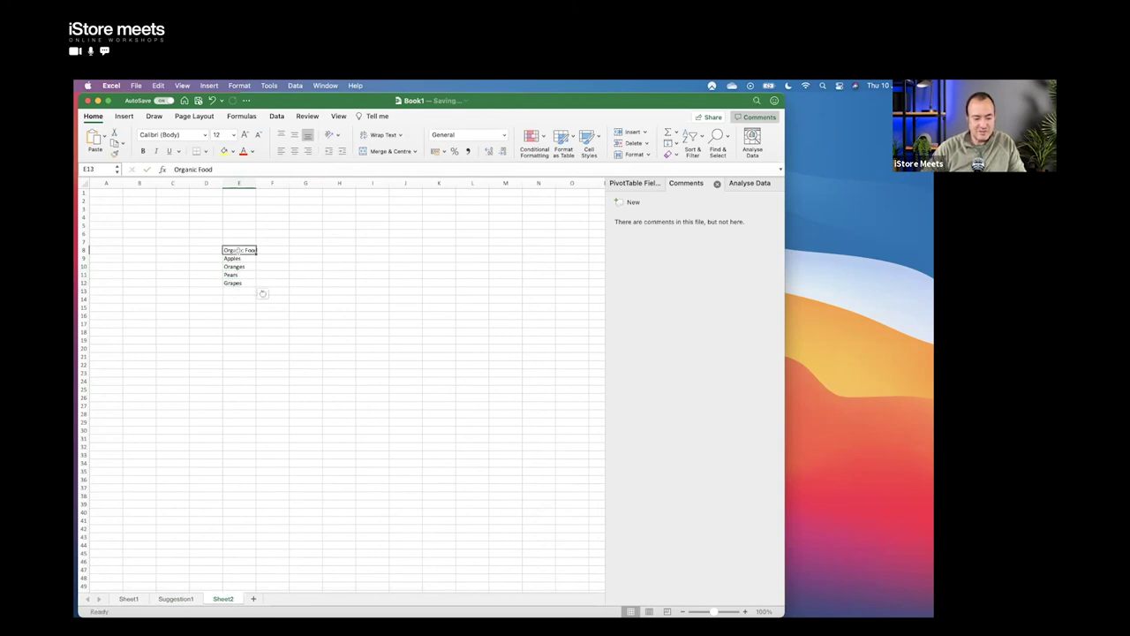
{"action": "key", "text": "super+b"}
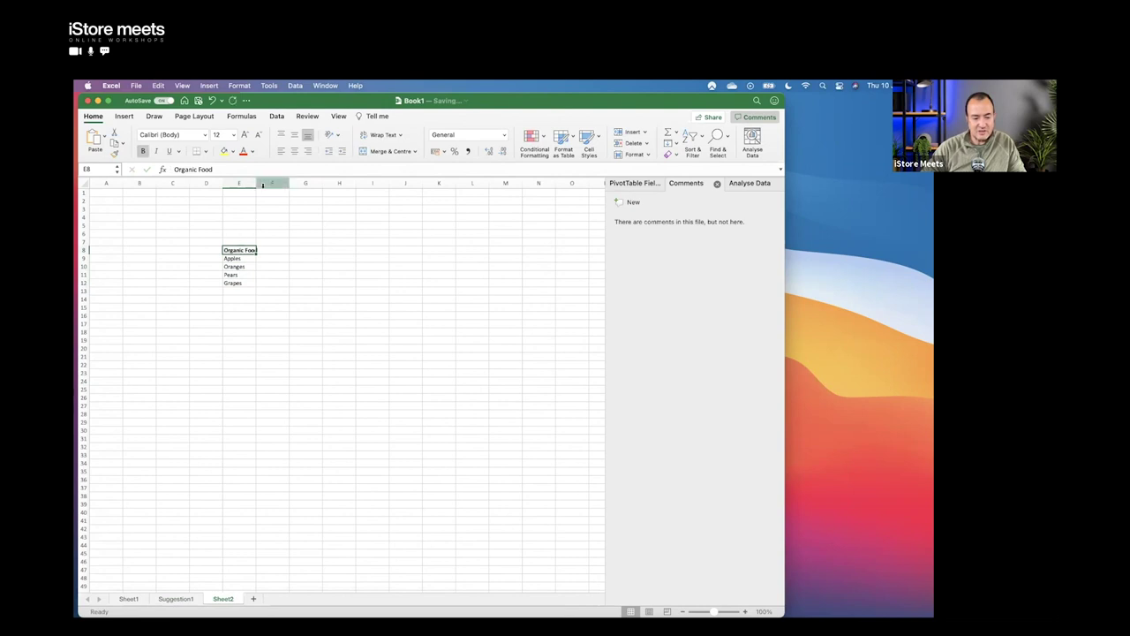
{"action": "left_click_drag", "start_coordinate": [256, 183], "coordinate": [266, 183]}
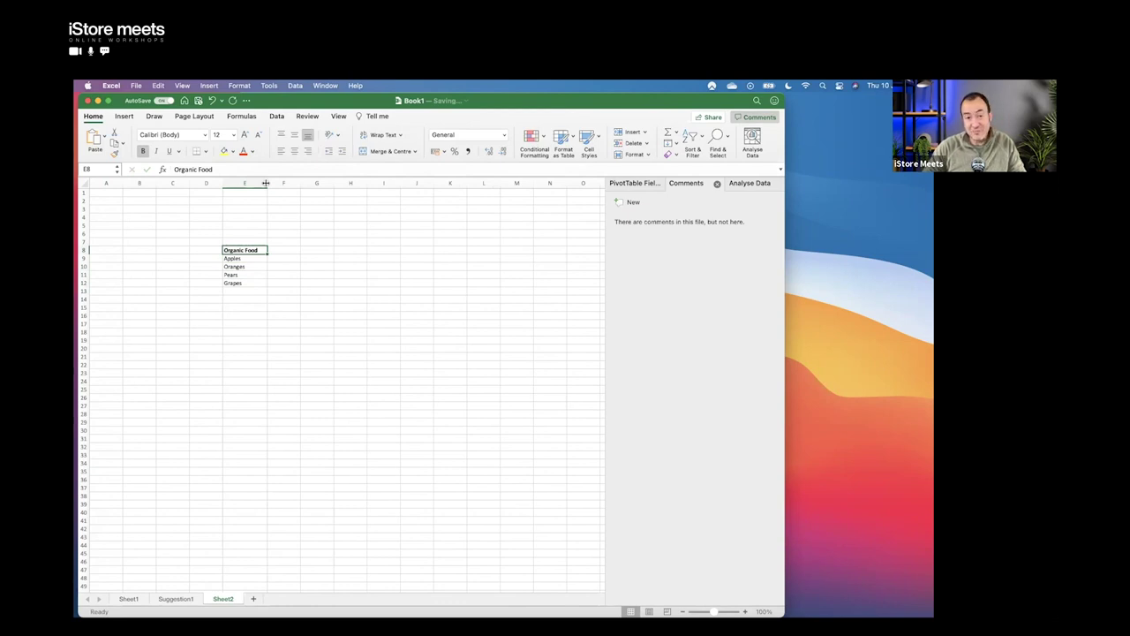
Step: Enter the column headings "Vit A" in F8 and "Vit C" in G8
{"action": "left_click", "coordinate": [281, 249]}
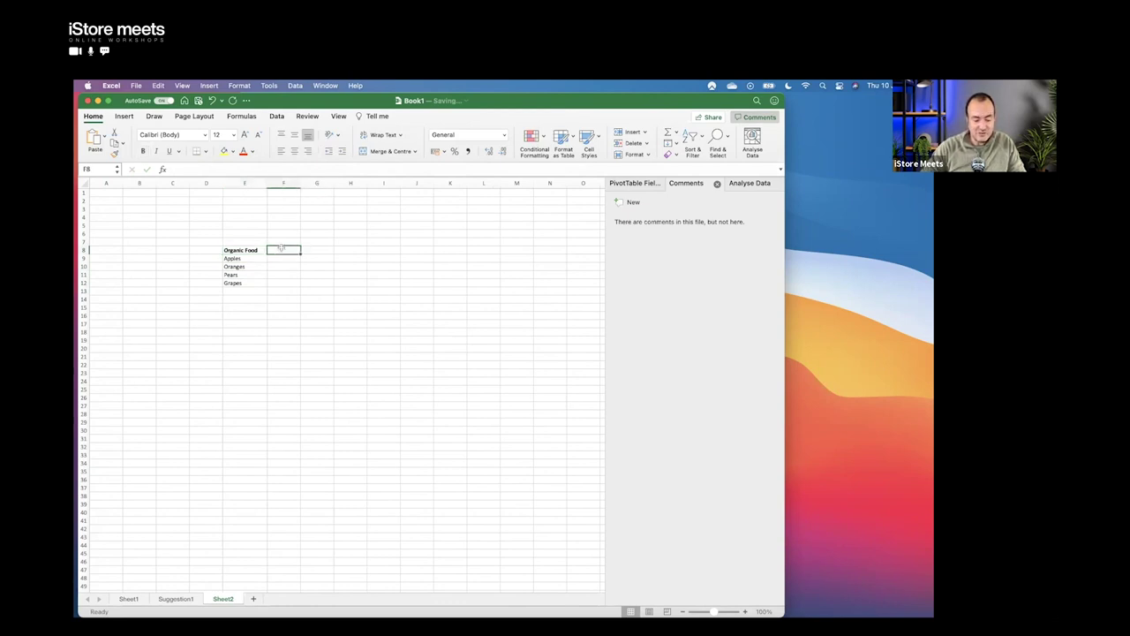
{"action": "type", "text": "Vit A"}
{"action": "left_click", "coordinate": [313, 249]}
{"action": "type", "text": "Vit"}
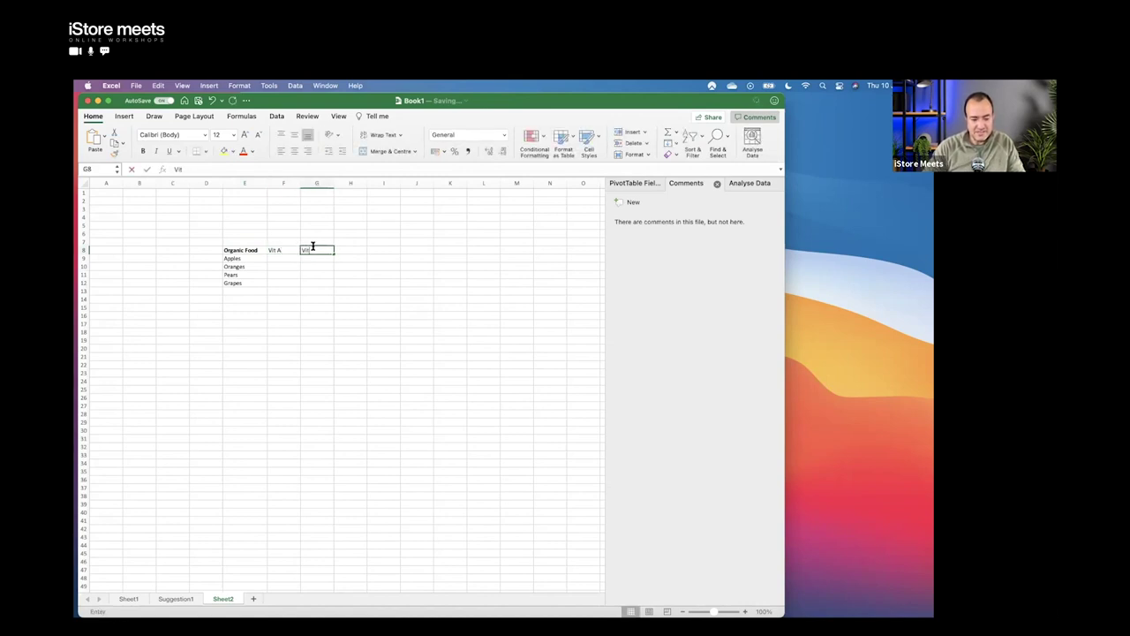
{"action": "type", "text": " C"}
{"action": "left_click", "coordinate": [344, 258]}
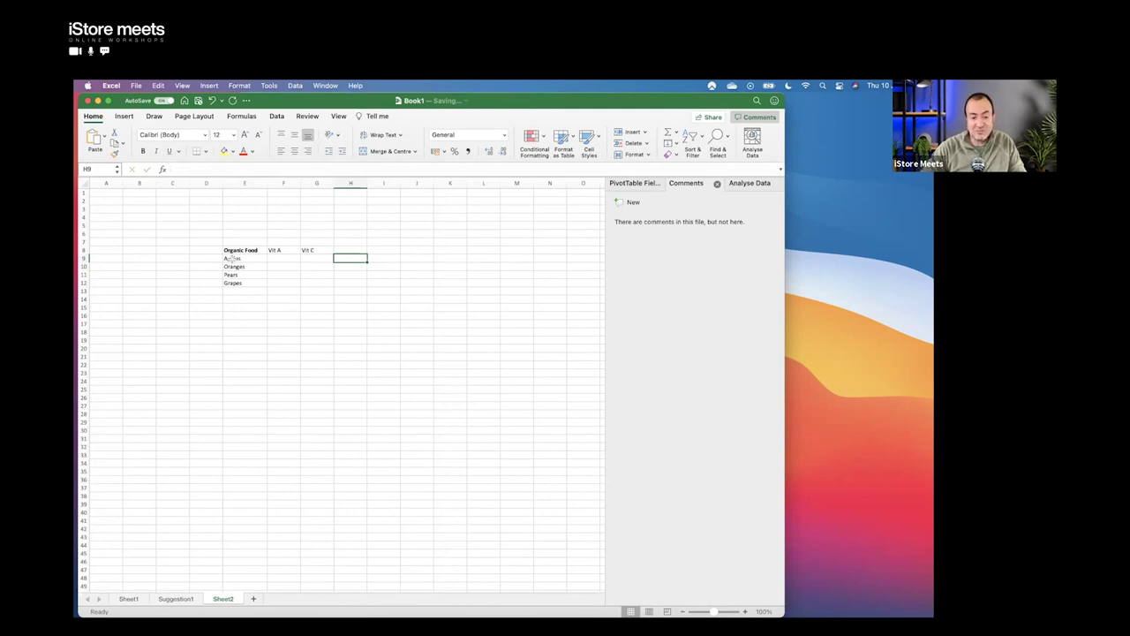
Step: Convert the four fruit names in E9:E12 to the Wolfram Foods data type
{"action": "left_click_drag", "start_coordinate": [231, 258], "coordinate": [232, 282]}
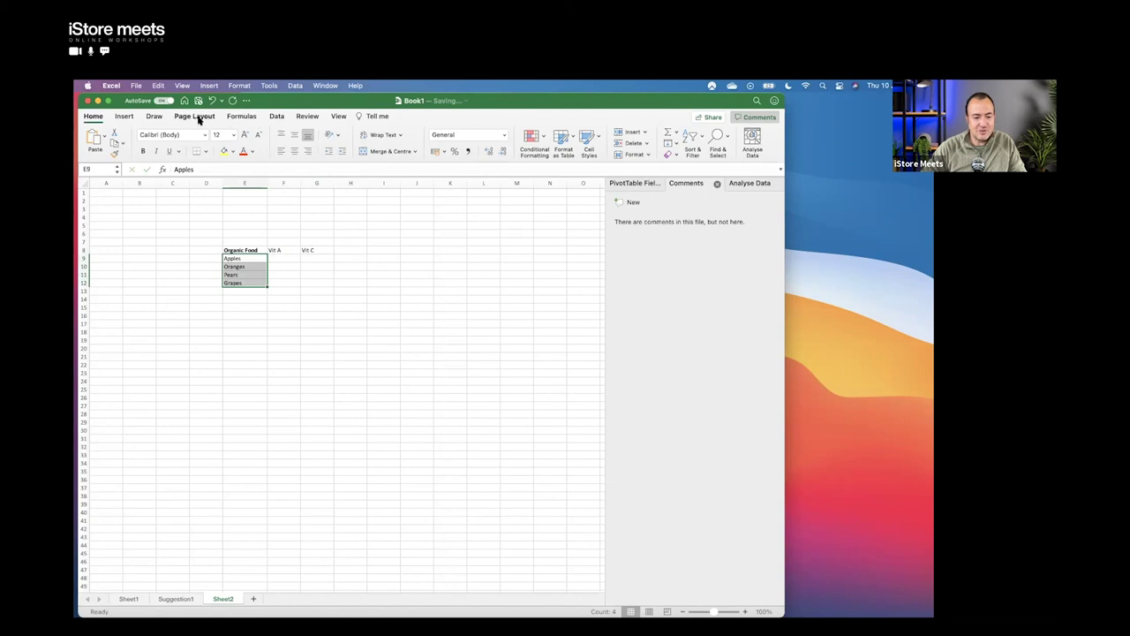
{"action": "left_click", "coordinate": [276, 116]}
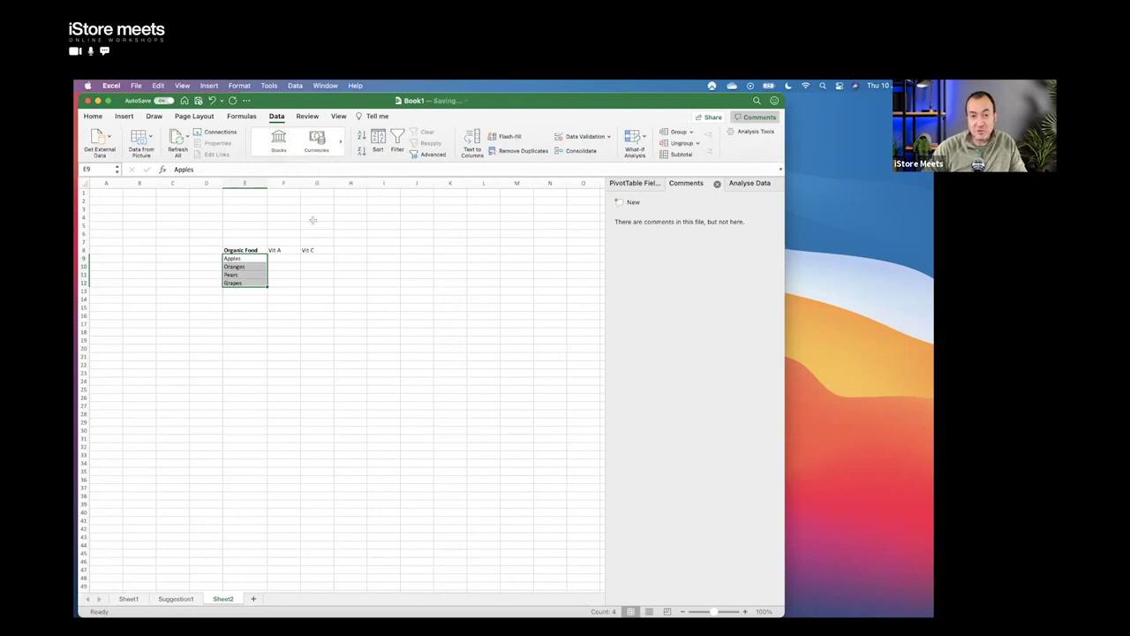
{"action": "left_click", "coordinate": [295, 160]}
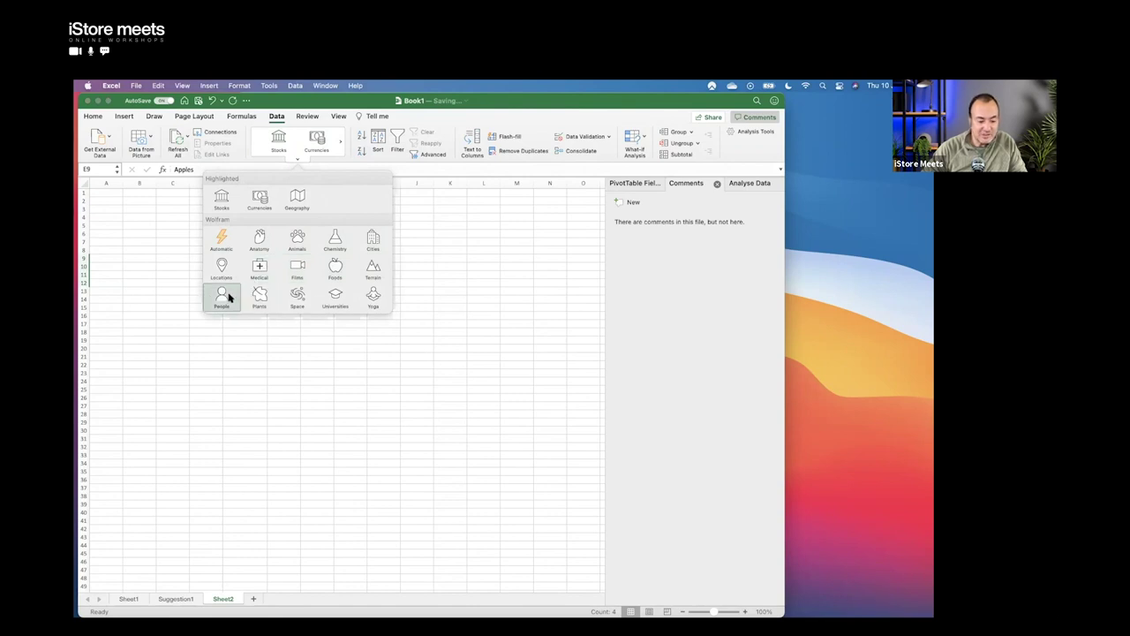
{"action": "left_click", "coordinate": [334, 269]}
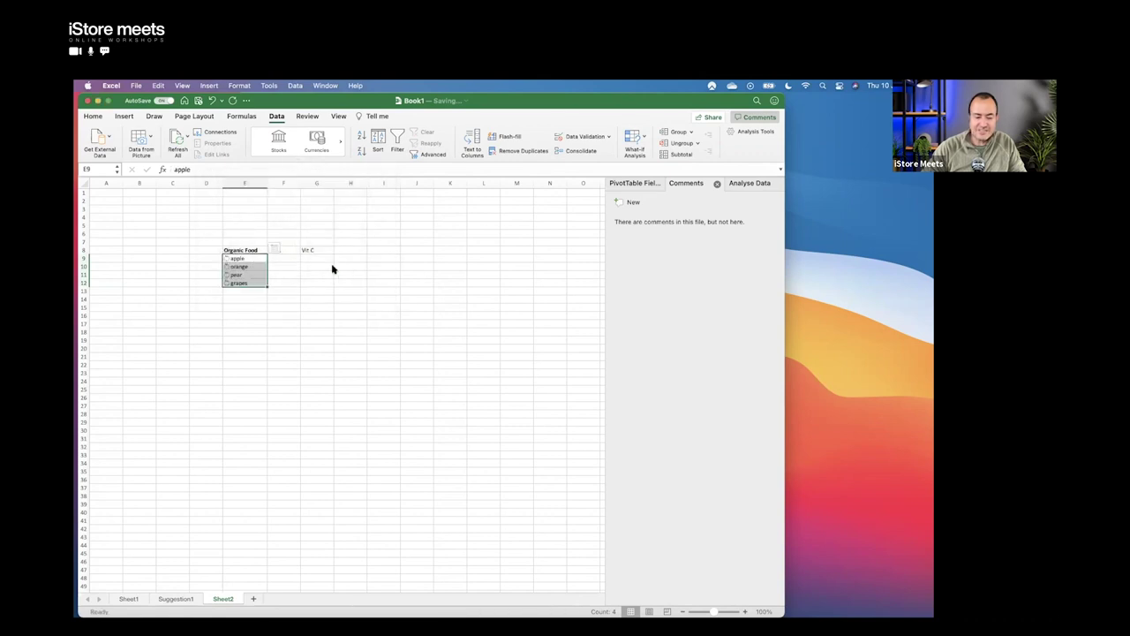
{"action": "left_click", "coordinate": [293, 323]}
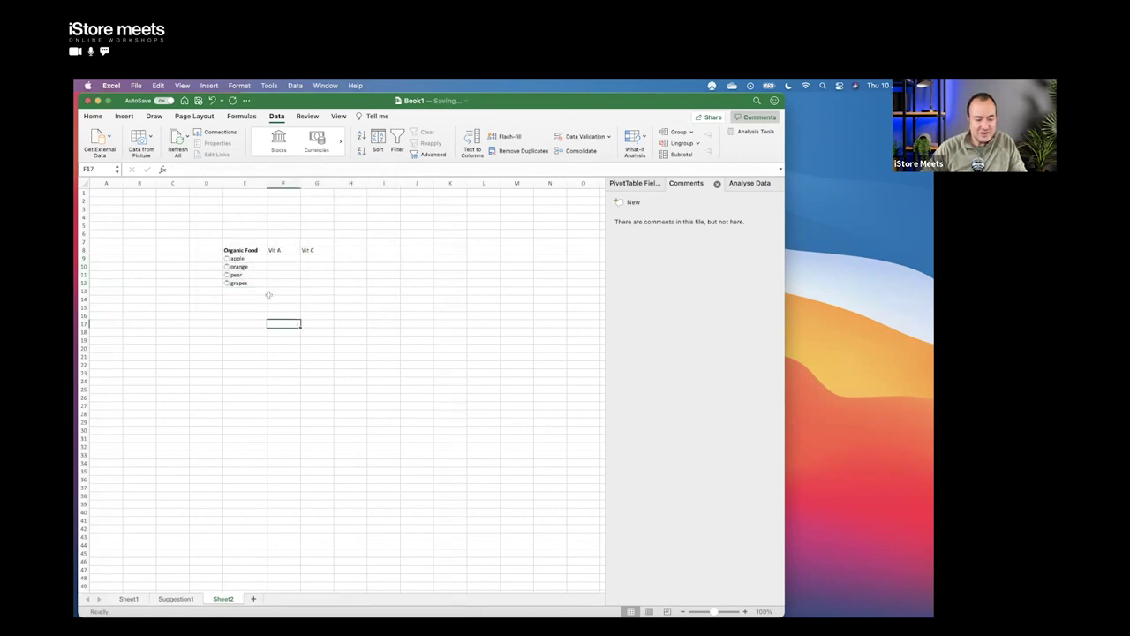
Step: Open the apple entry's Wolfram data card, review its nutrition facts, expand the Fats section, and close the card
{"action": "left_click", "coordinate": [228, 260]}
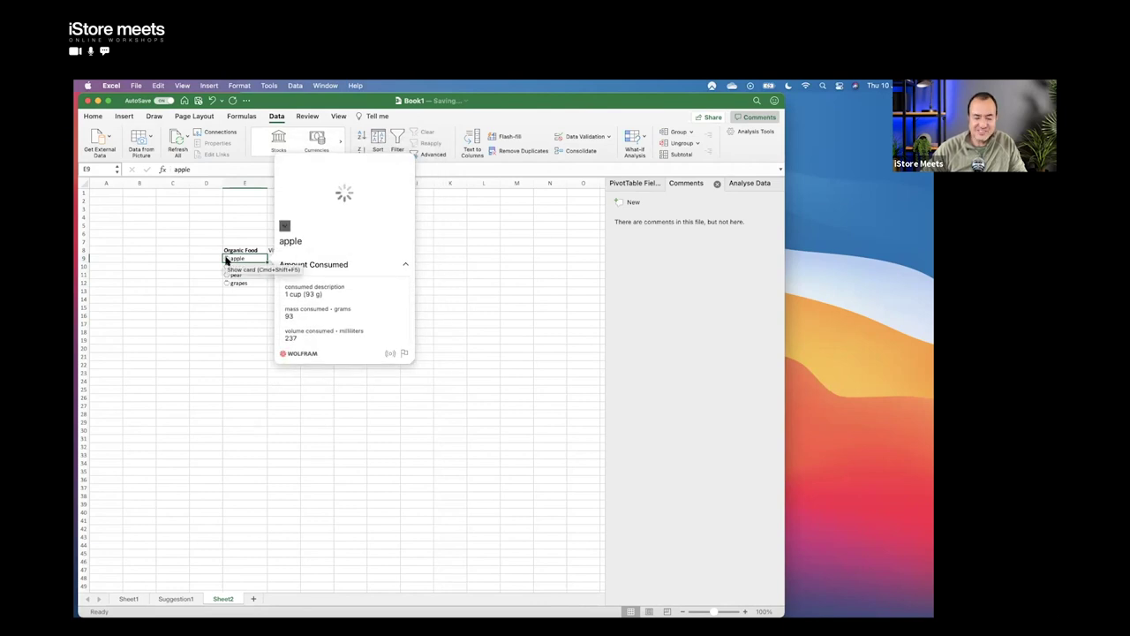
{"action": "scroll", "coordinate": [335, 307], "scroll_direction": "down", "scroll_amount": 2}
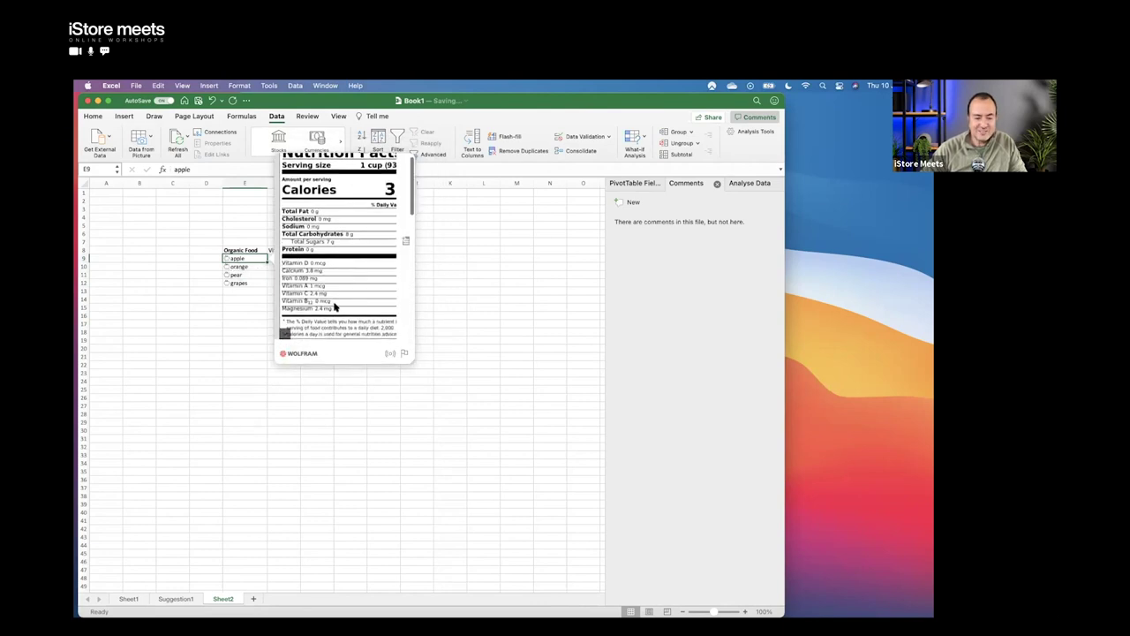
{"action": "scroll", "coordinate": [335, 306], "scroll_direction": "down", "scroll_amount": 10}
{"action": "scroll", "coordinate": [335, 307], "scroll_direction": "down", "scroll_amount": 5}
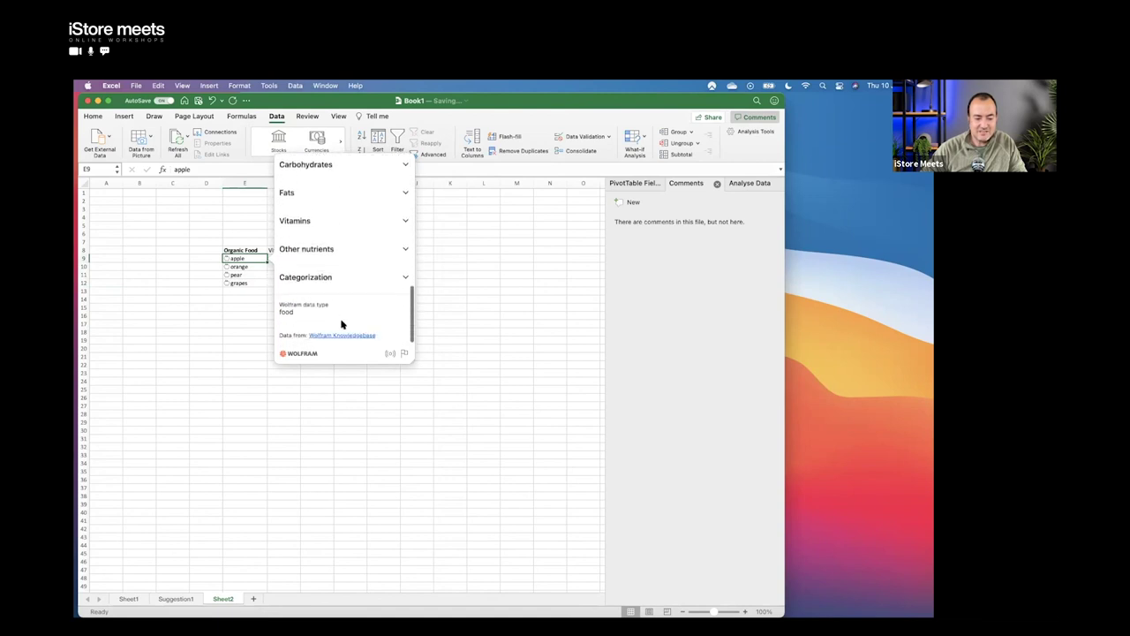
{"action": "scroll", "coordinate": [350, 235], "scroll_direction": "up", "scroll_amount": 3}
{"action": "scroll", "coordinate": [351, 234], "scroll_direction": "down", "scroll_amount": 1}
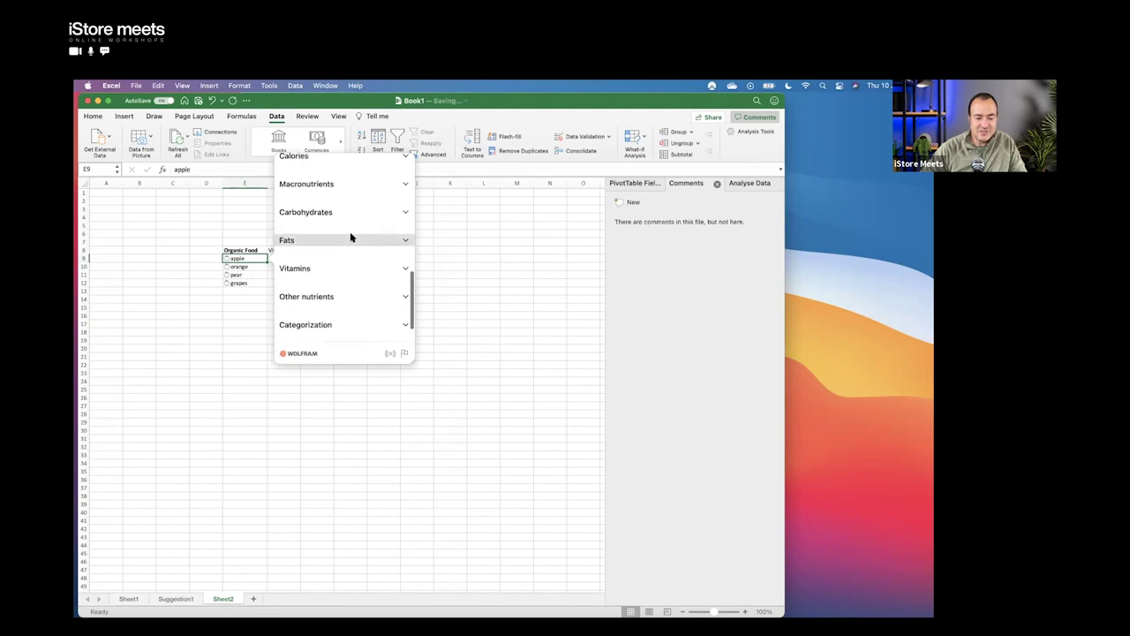
{"action": "left_click", "coordinate": [404, 241]}
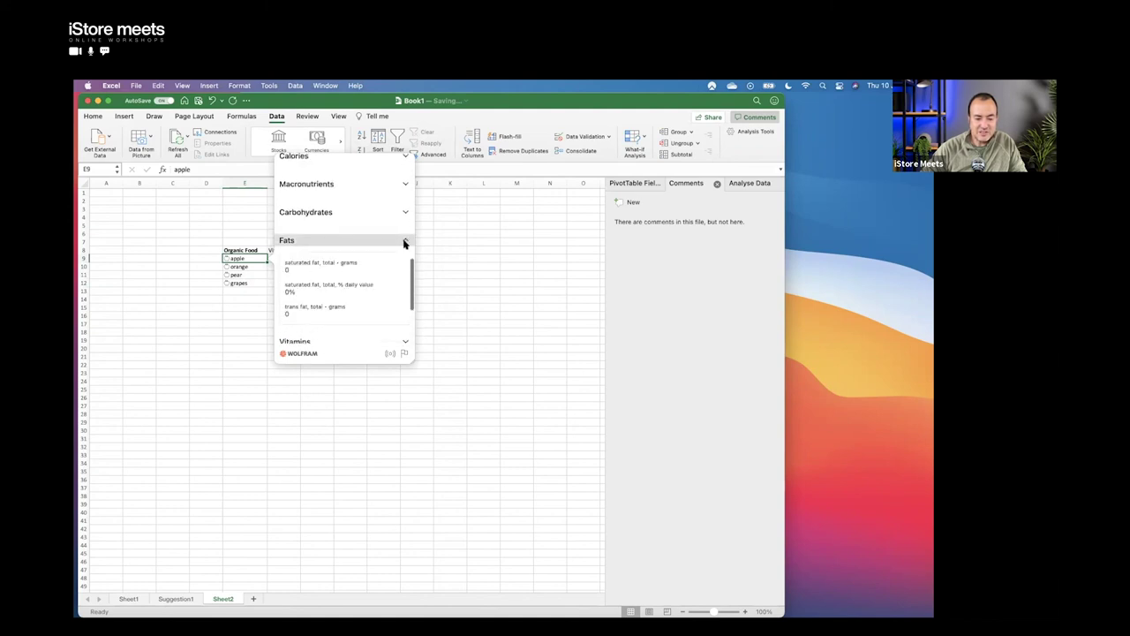
{"action": "left_click", "coordinate": [464, 280]}
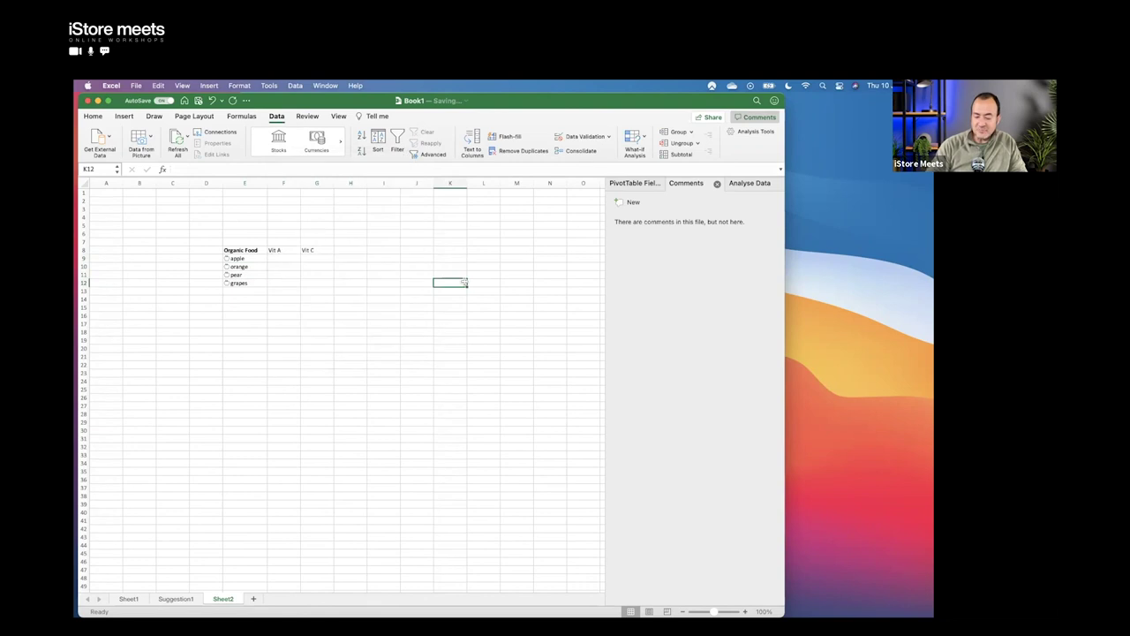
Step: Insert the vitamin A field of the apple entry into cell F9
{"action": "left_click", "coordinate": [241, 258]}
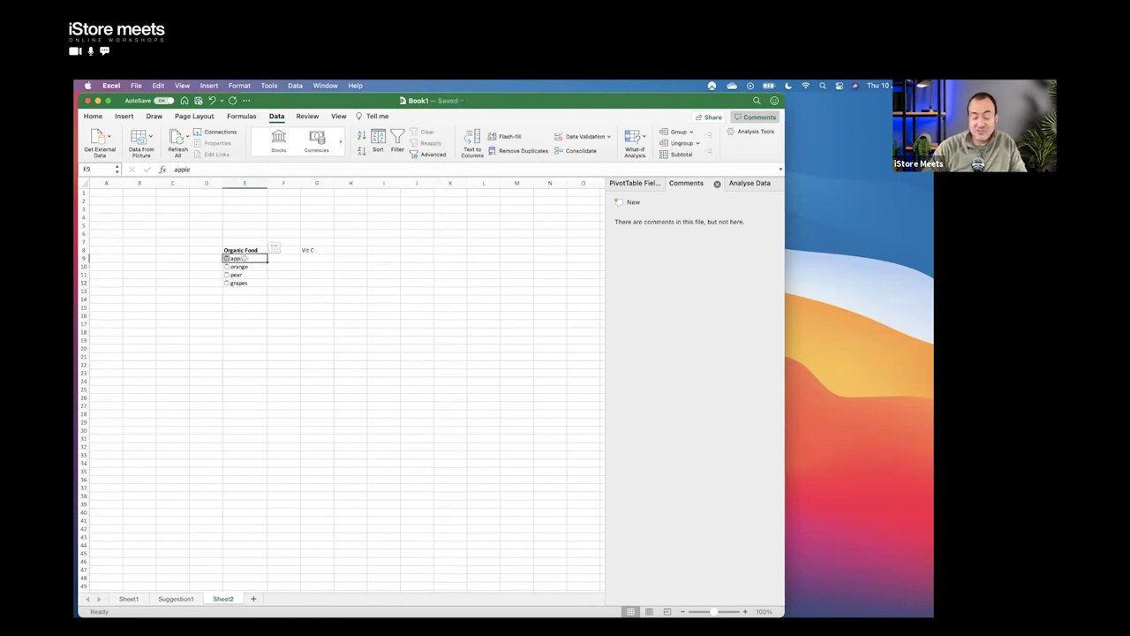
{"action": "left_click", "coordinate": [278, 250]}
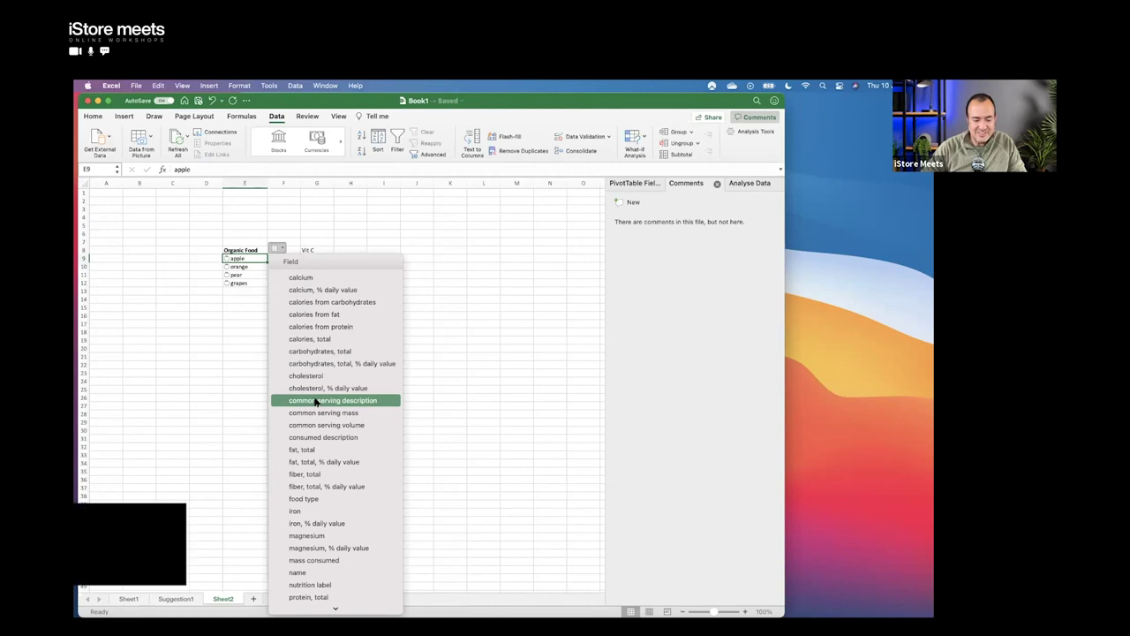
{"action": "scroll", "coordinate": [316, 402], "scroll_direction": "down", "scroll_amount": 5}
{"action": "left_click", "coordinate": [316, 495]}
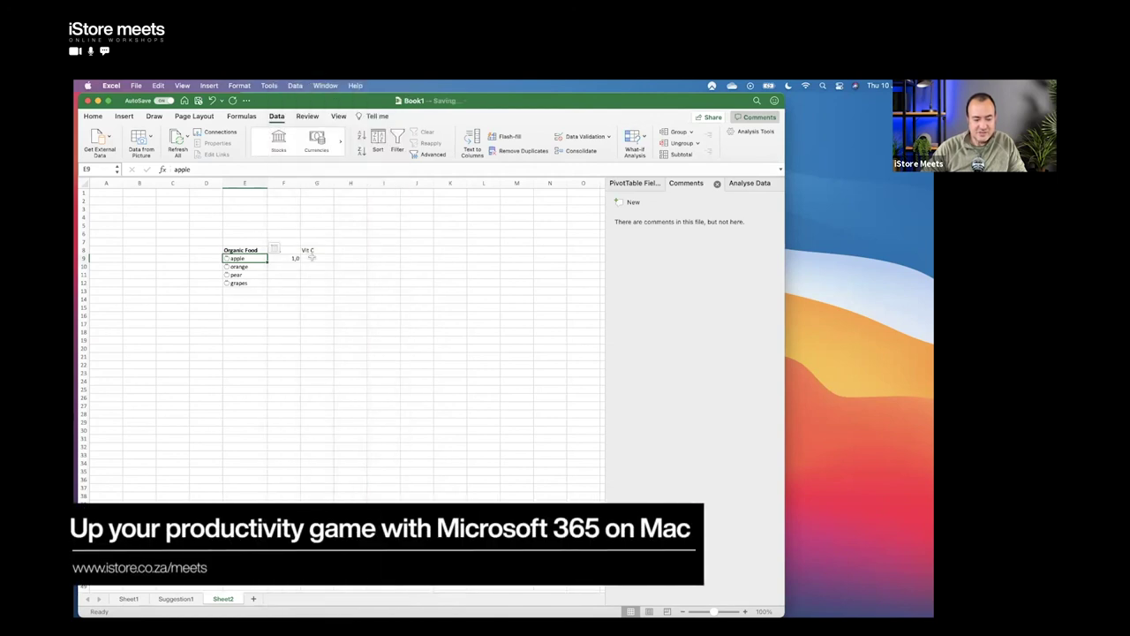
Step: Insert the vitamin C field of the apple entry into cell G9
{"action": "left_click", "coordinate": [310, 257]}
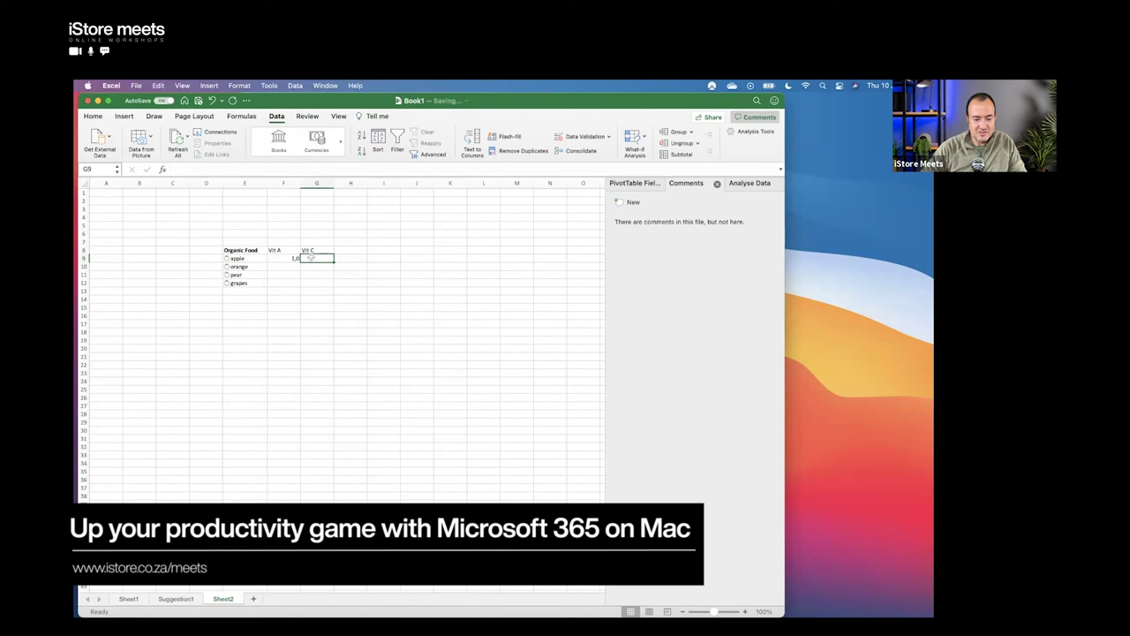
{"action": "left_click", "coordinate": [243, 258]}
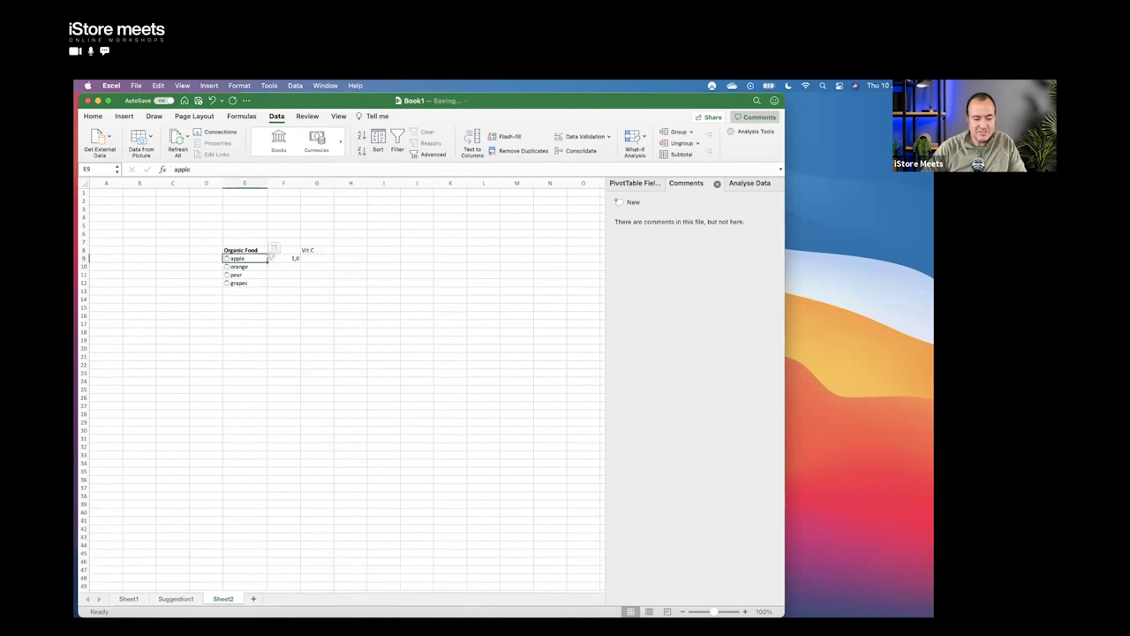
{"action": "left_click", "coordinate": [274, 252]}
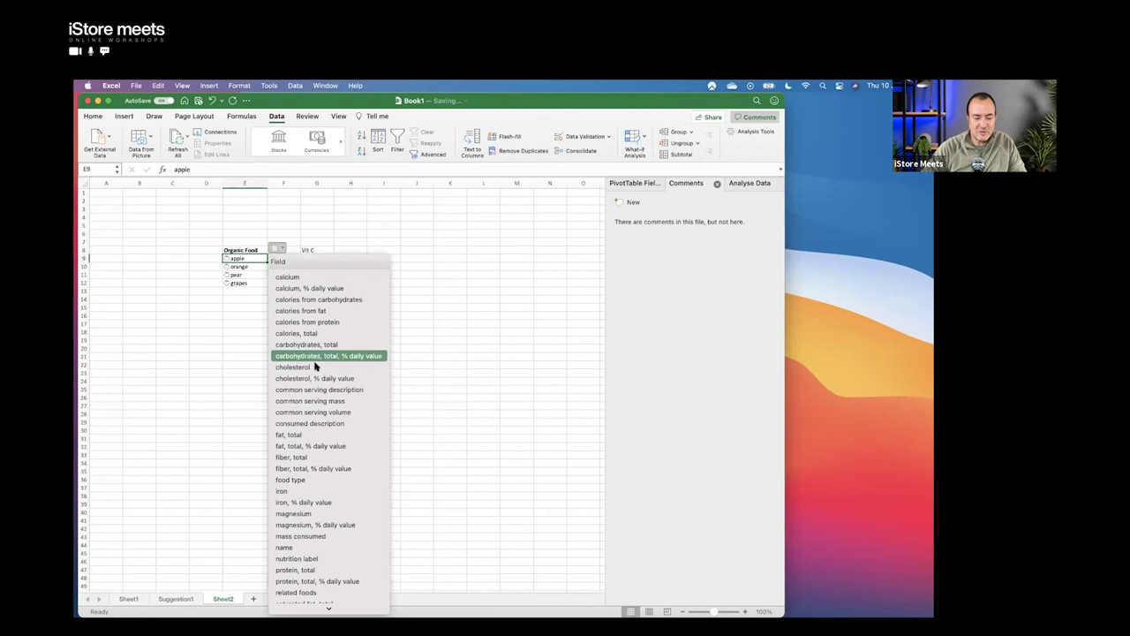
{"action": "scroll", "coordinate": [316, 360], "scroll_direction": "down", "scroll_amount": 5}
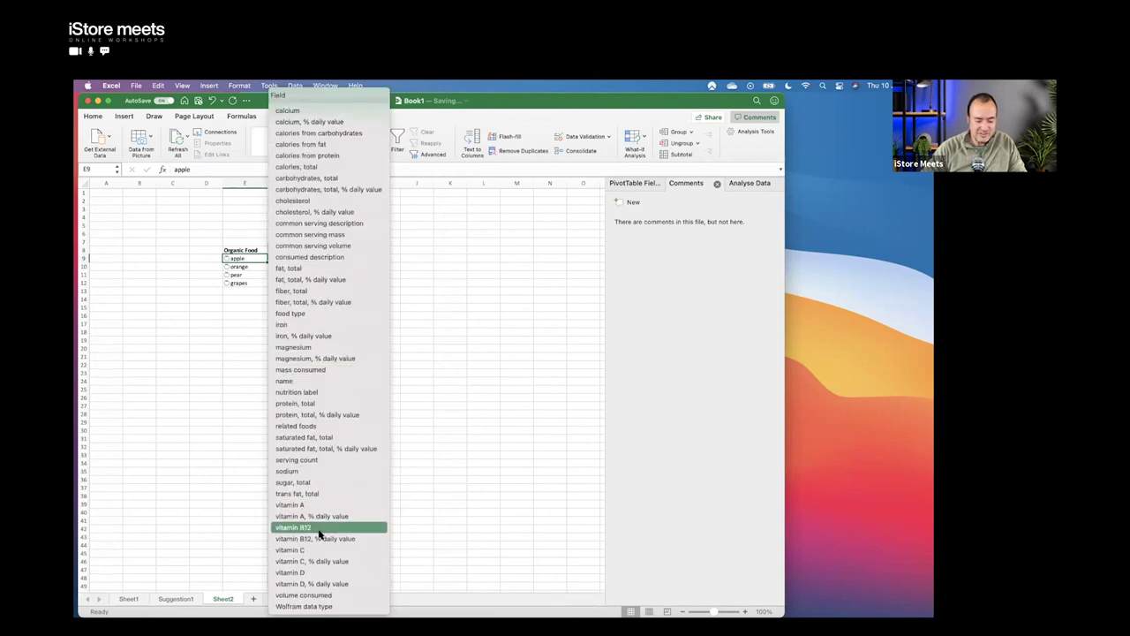
{"action": "left_click", "coordinate": [316, 549]}
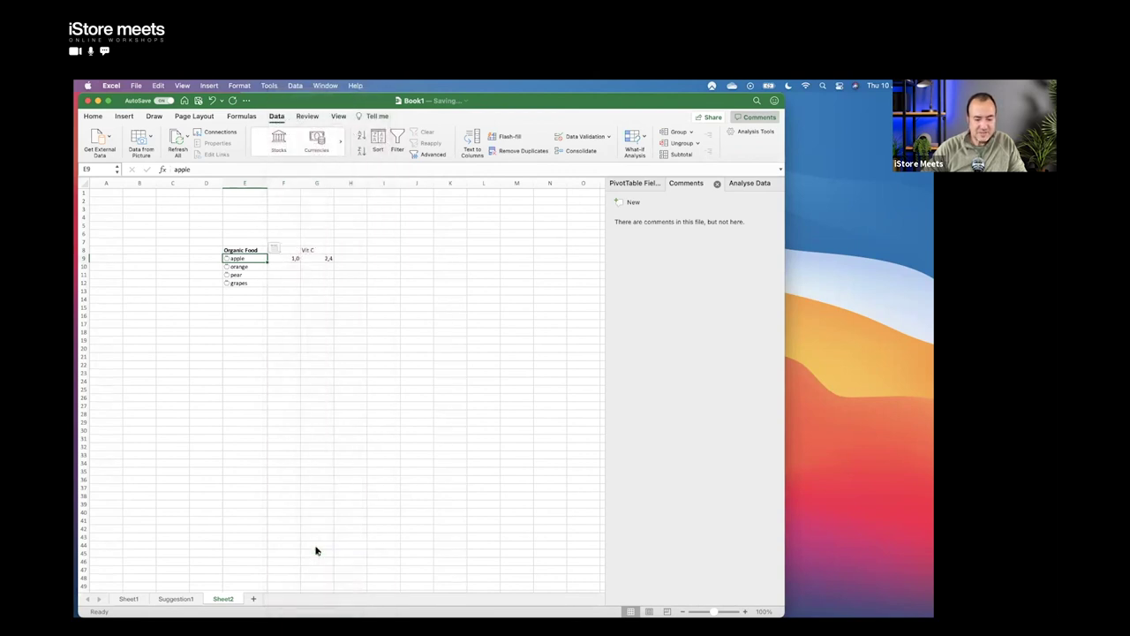
Step: Copy the apple vitamin formulas from F9:G9 into F10:G12 for orange, pear and grapes
{"action": "left_click", "coordinate": [285, 257]}
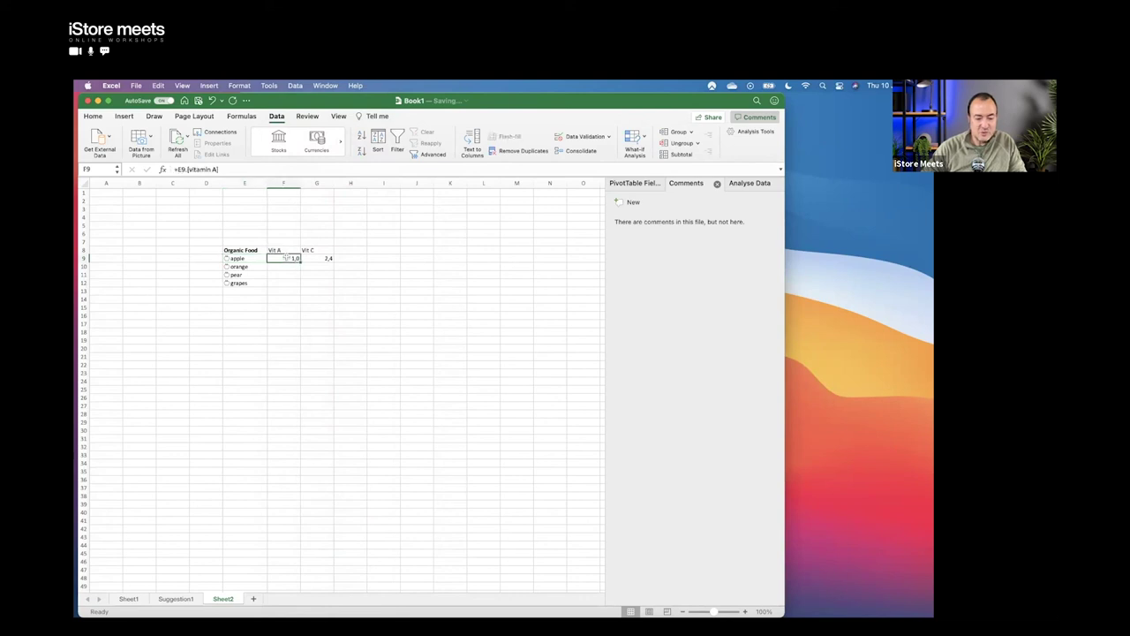
{"action": "key", "text": "shift+Right"}
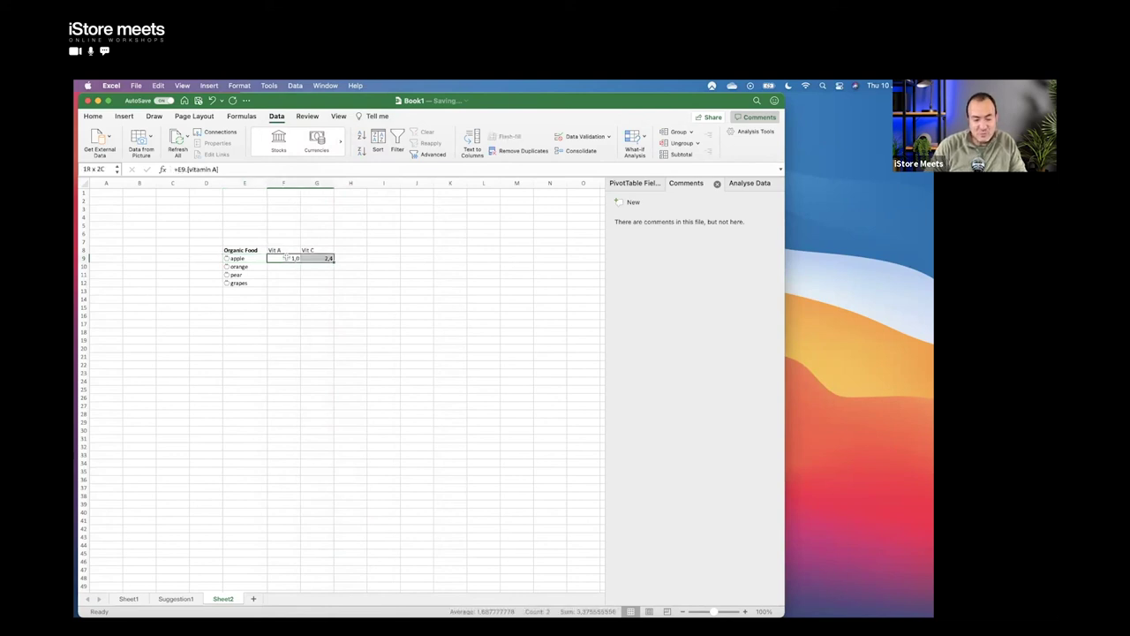
{"action": "key", "text": "super+c"}
{"action": "key", "text": "Left"}
{"action": "key", "text": "Down"}
{"action": "key", "text": "Right"}
{"action": "key", "text": "shift+Right"}
{"action": "left_click_drag", "start_coordinate": [287, 258], "coordinate": [287, 258]}
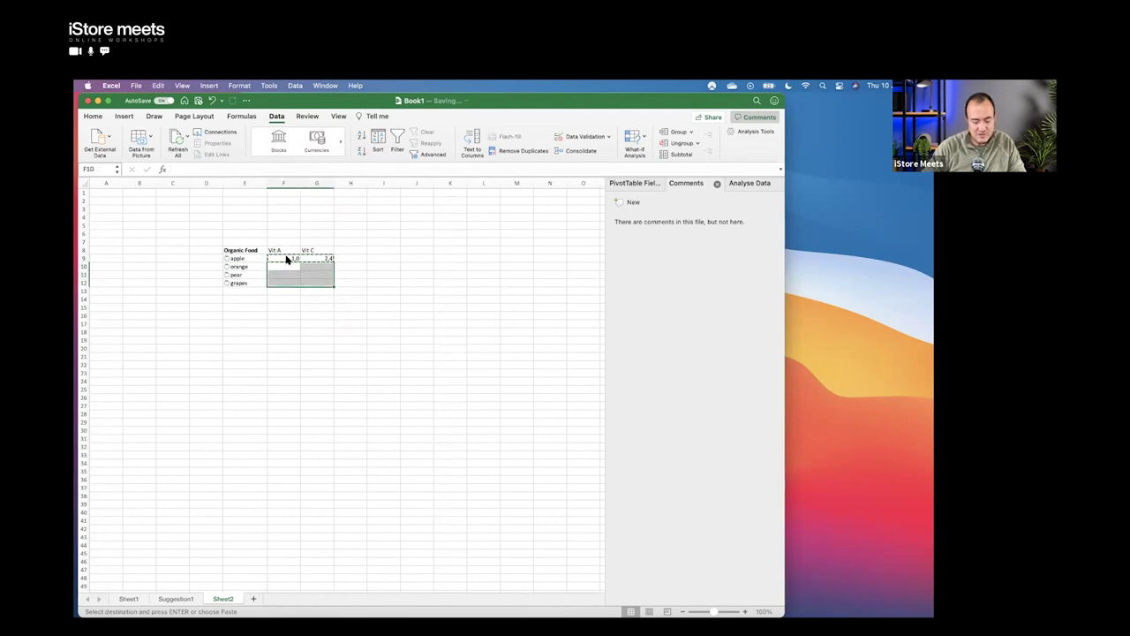
{"action": "key", "text": "super+v"}
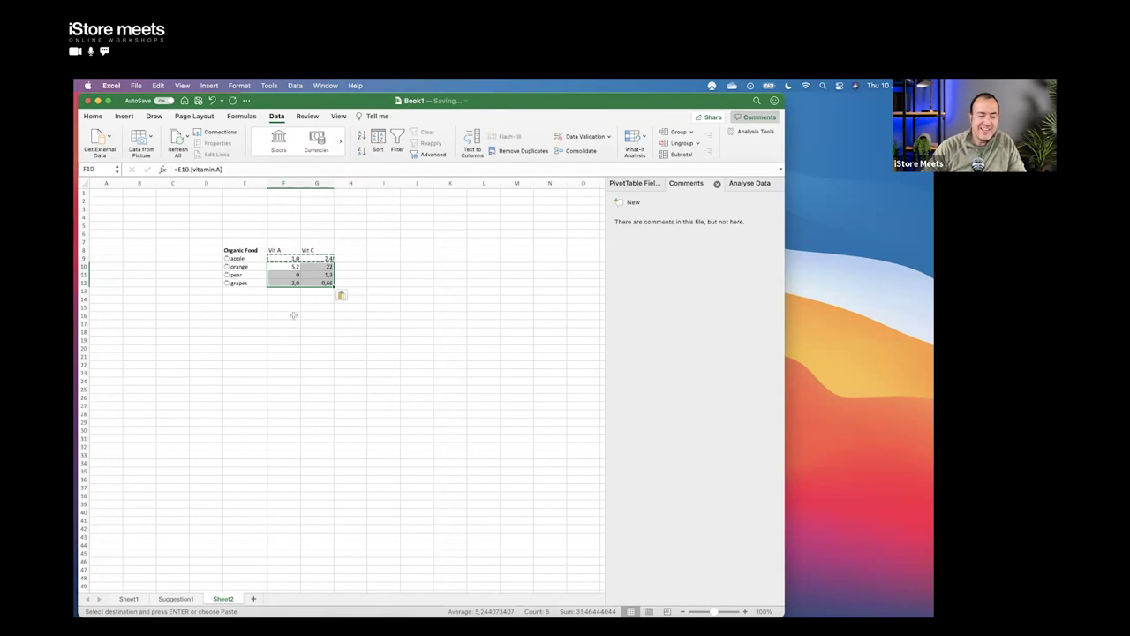
{"action": "left_click", "coordinate": [294, 315]}
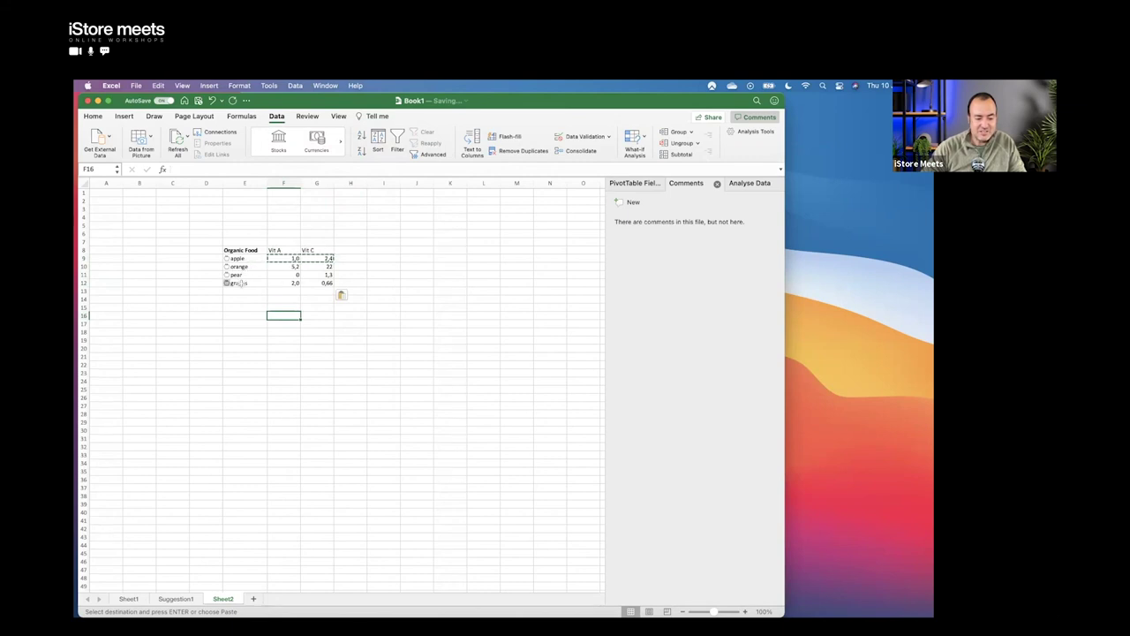
{"action": "left_click", "coordinate": [313, 267]}
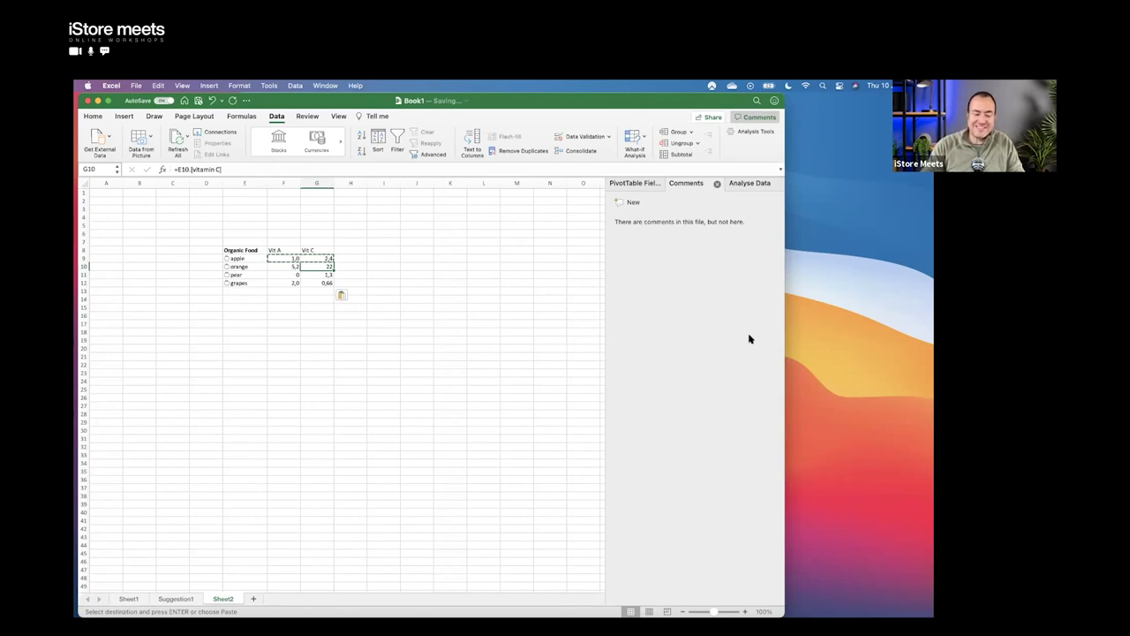
Step: Switch to Finder, browse the home folder to OneDrive > Documents, and preview Book1.xlsx
{"action": "mouse_move", "coordinate": [538, 577]}
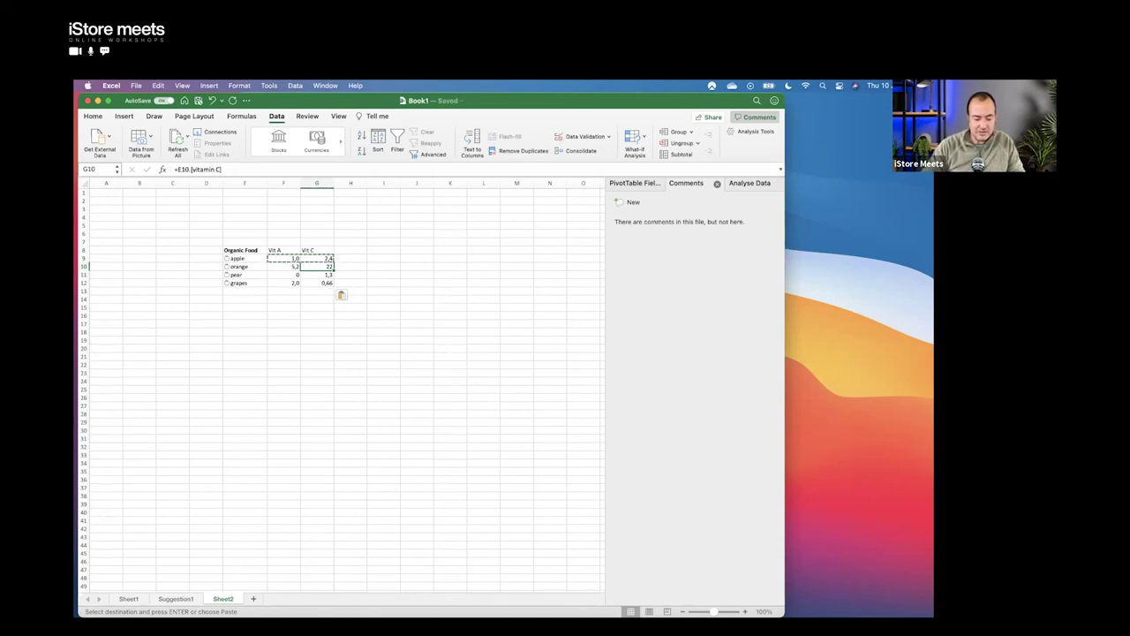
{"action": "mouse_move", "coordinate": [238, 609]}
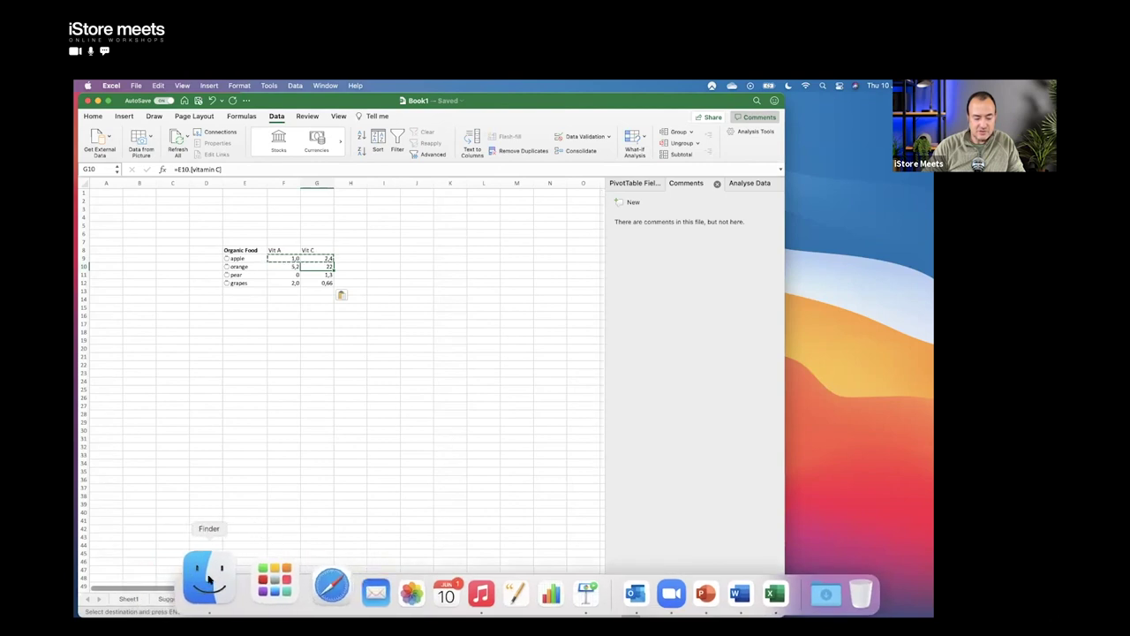
{"action": "left_click", "coordinate": [209, 580]}
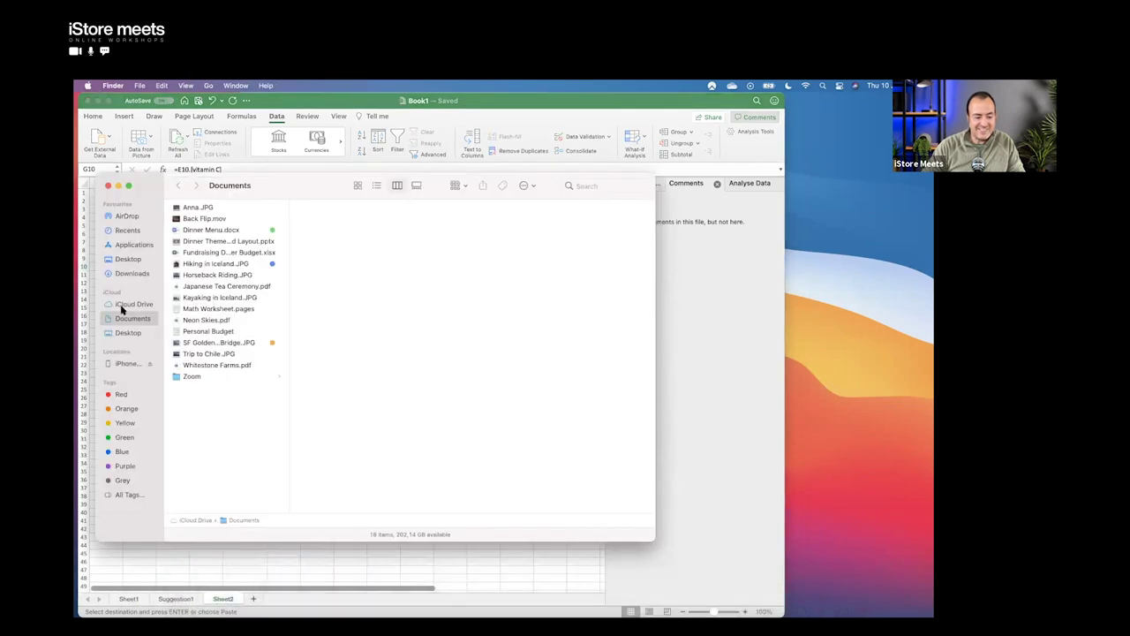
{"action": "key", "text": "super+shift+h"}
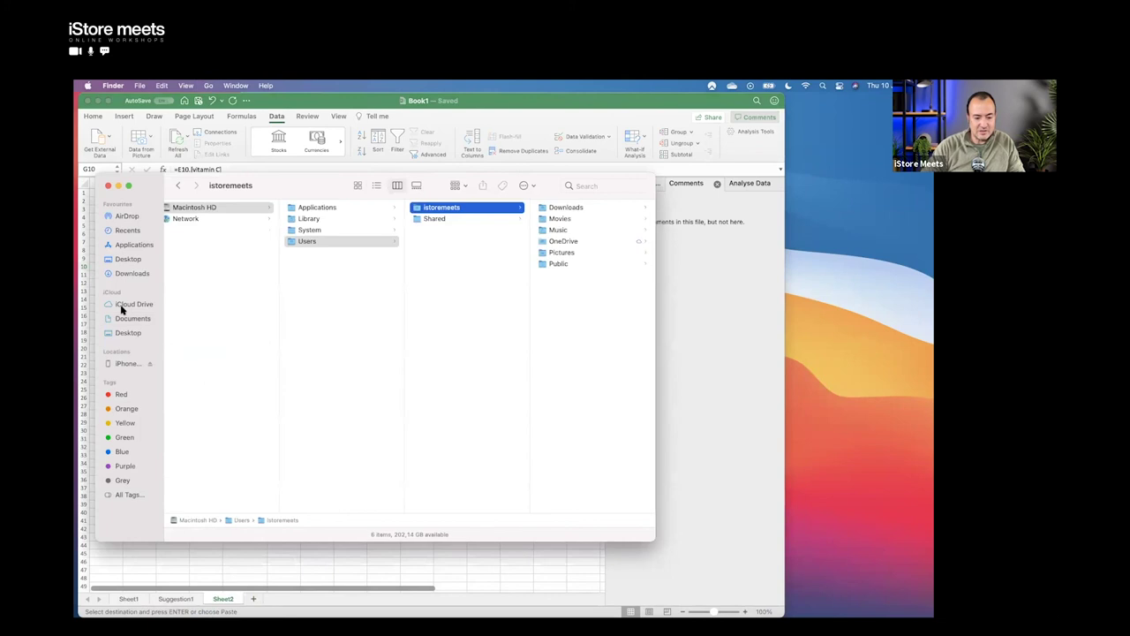
{"action": "left_click", "coordinate": [551, 242]}
{"action": "left_click", "coordinate": [559, 207]}
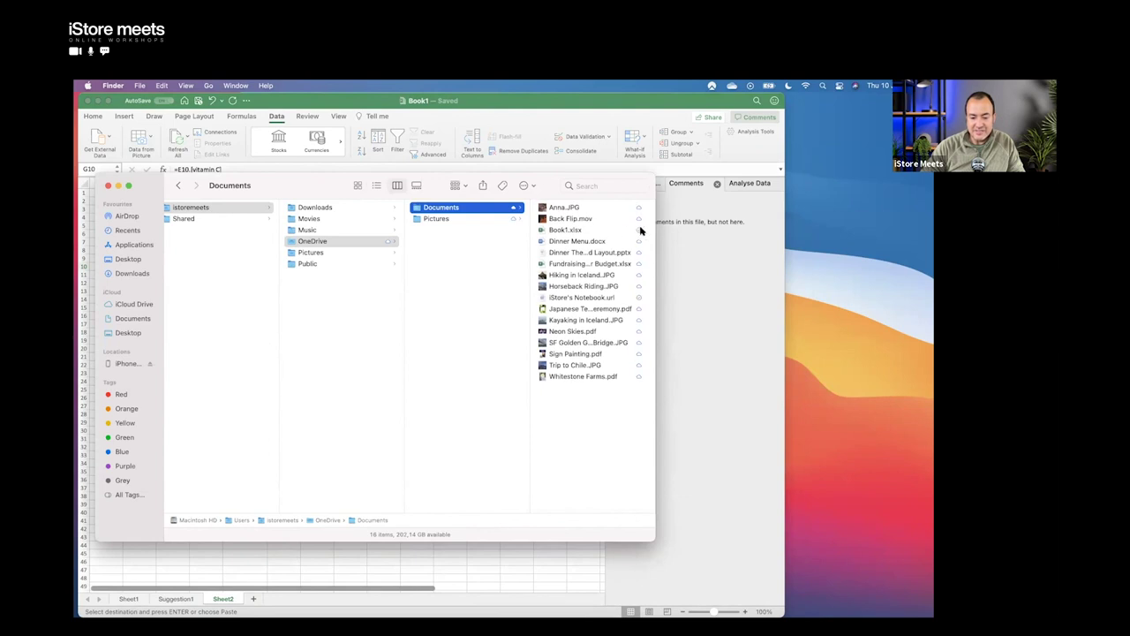
{"action": "left_click", "coordinate": [599, 232]}
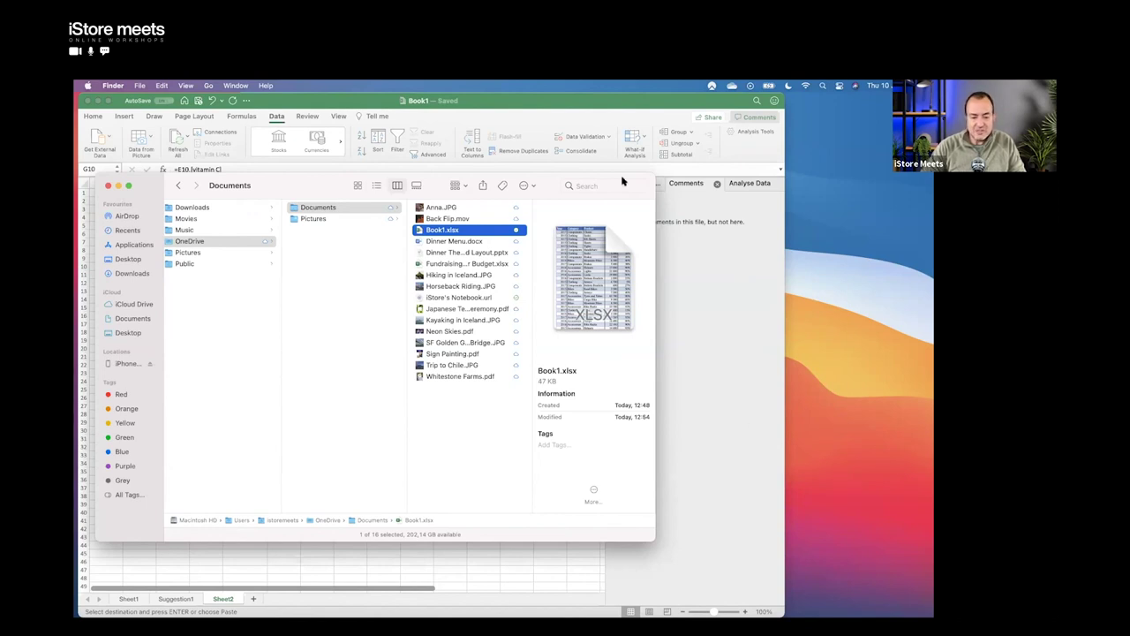
Step: Switch back to Excel and close the Book1 workbook
{"action": "left_click", "coordinate": [615, 106]}
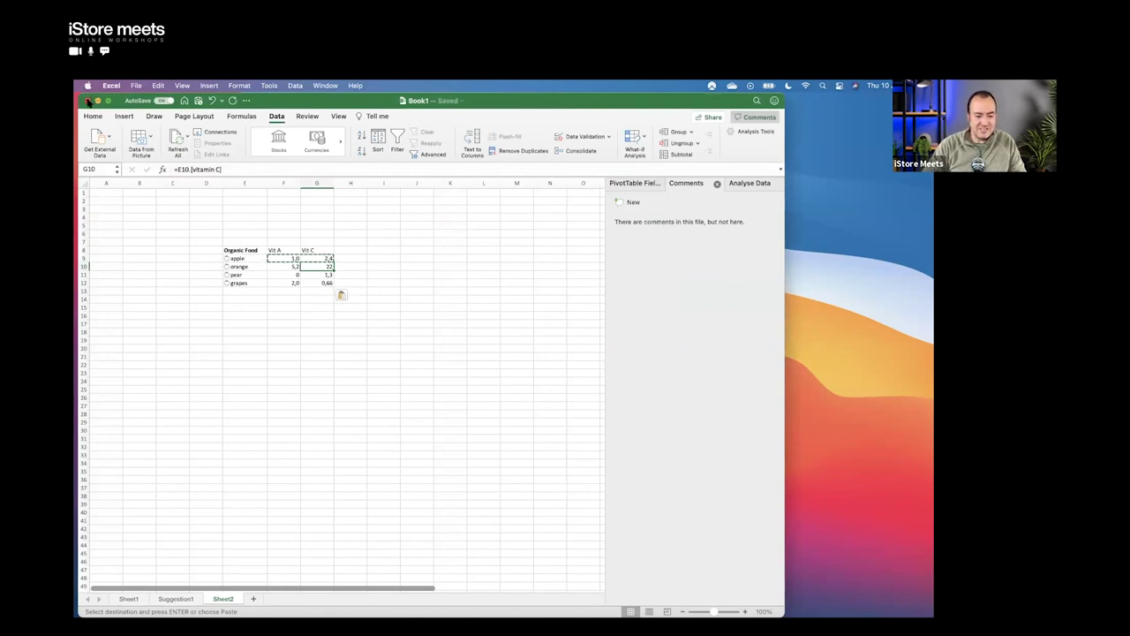
{"action": "left_click", "coordinate": [88, 101]}
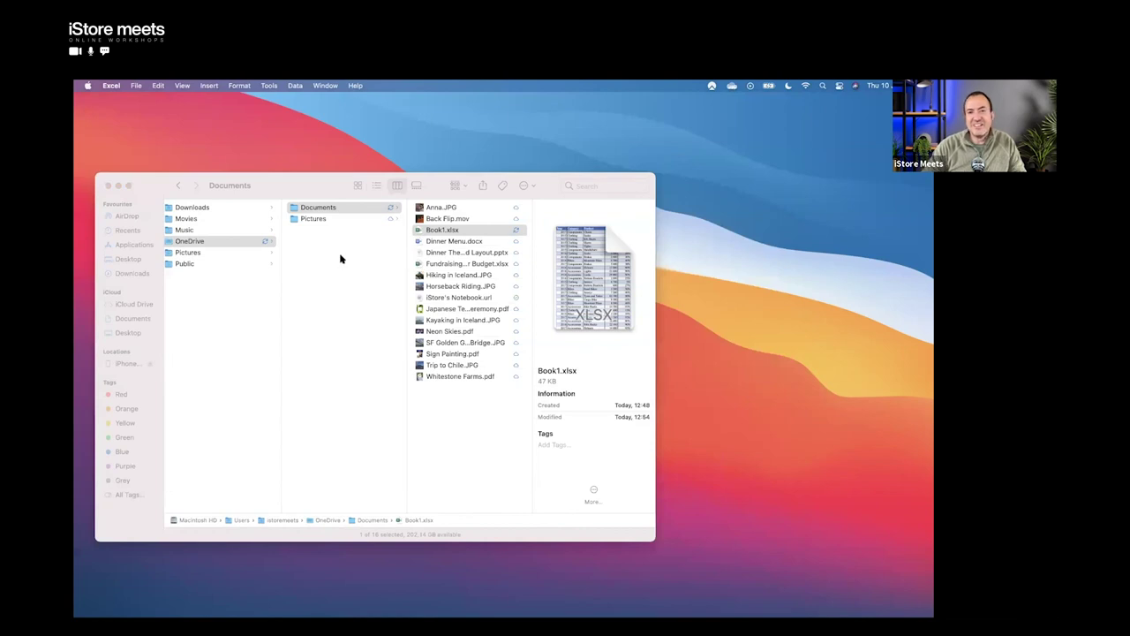